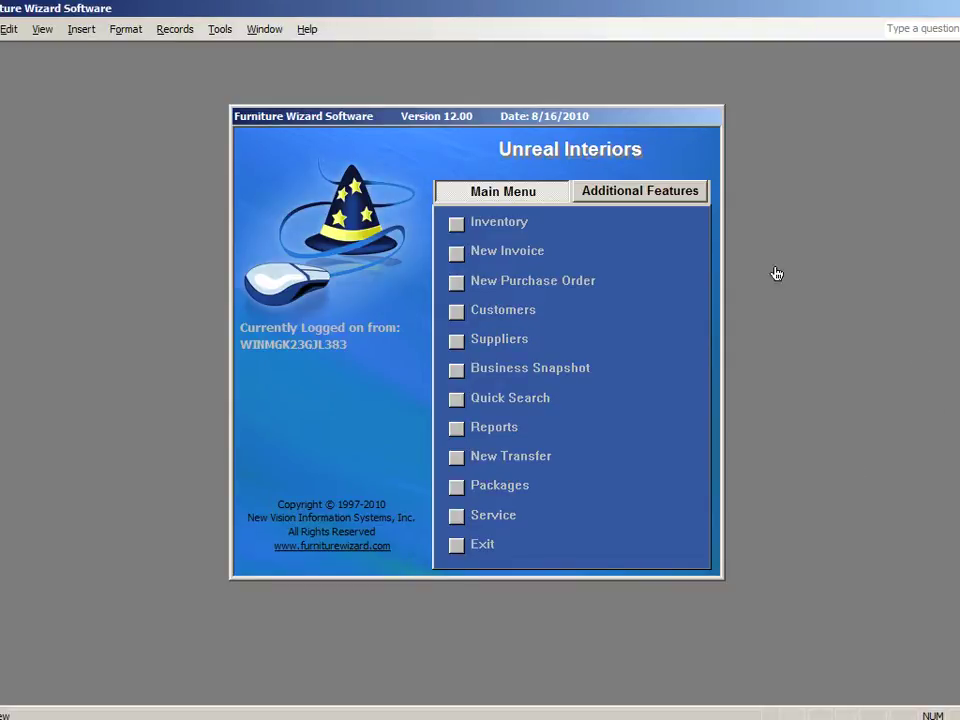
Start a new invoice, search for model D956-8, and add the Ashley D956-80 buffet and D956-81 hutch.
left_click(489, 258)
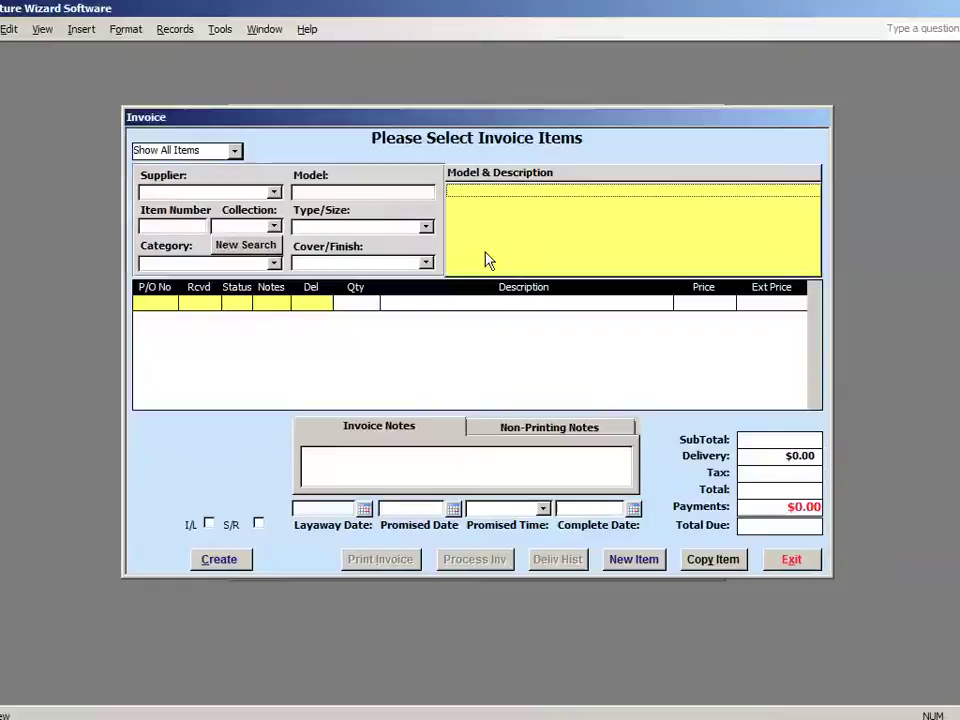
left_click(320, 192)
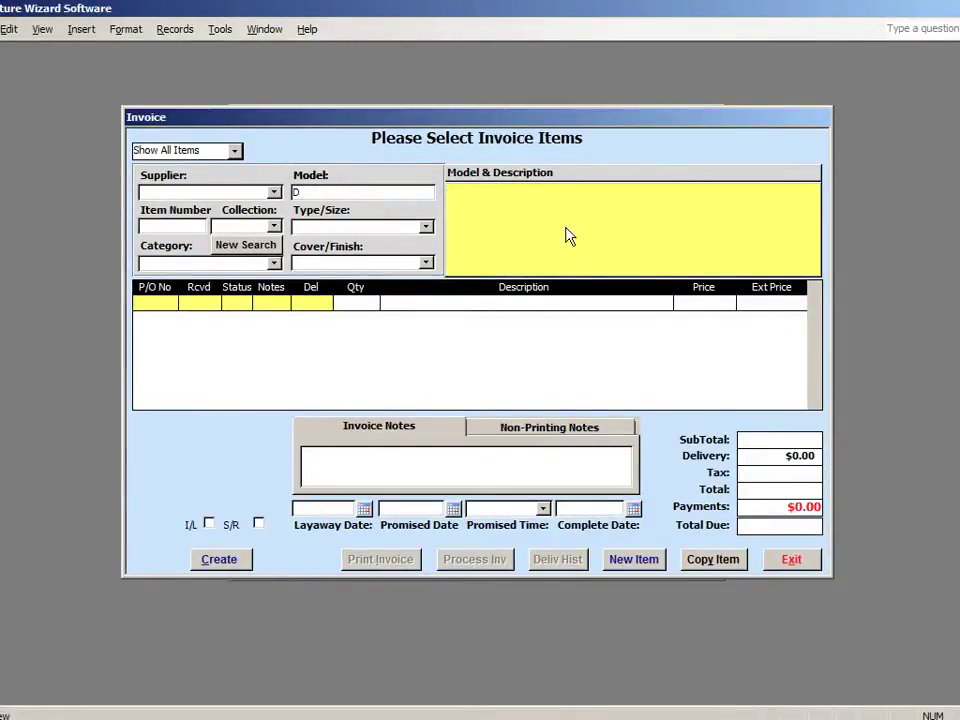
type("D956-8")
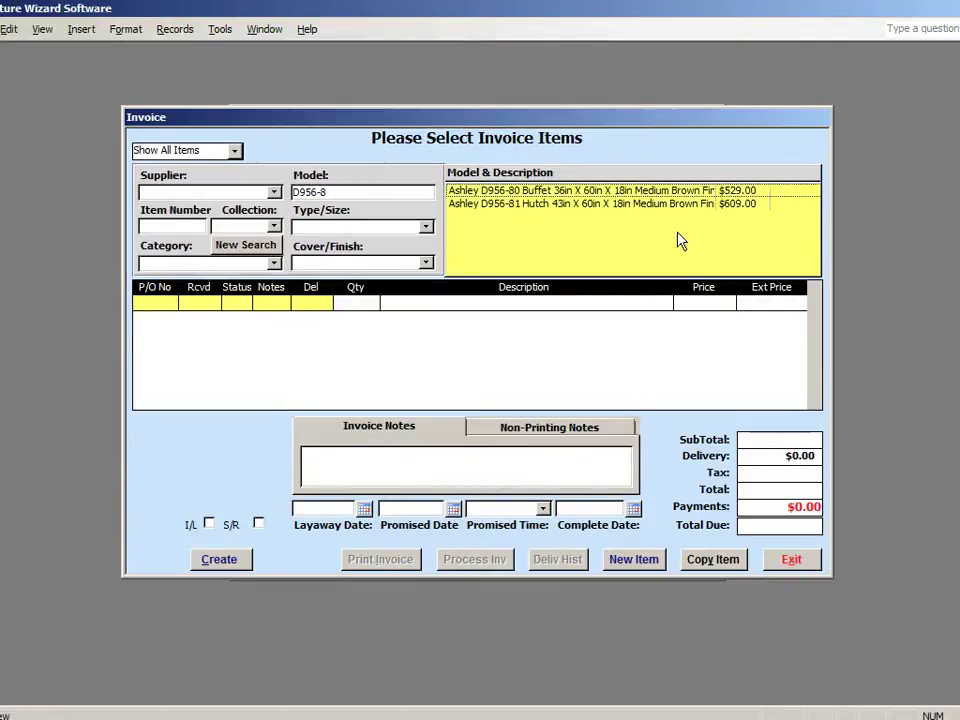
left_click(551, 191)
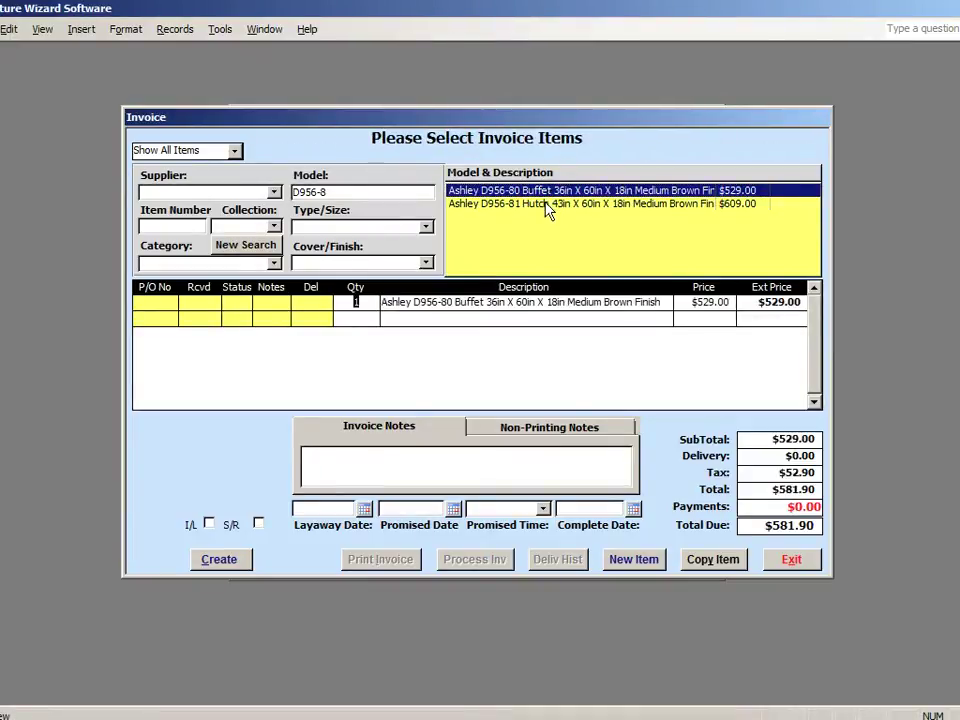
left_click(545, 204)
Check the D956-80 buffet's stock, on-order and special-order quantities by location in its item information, then close it.
right_click(548, 196)
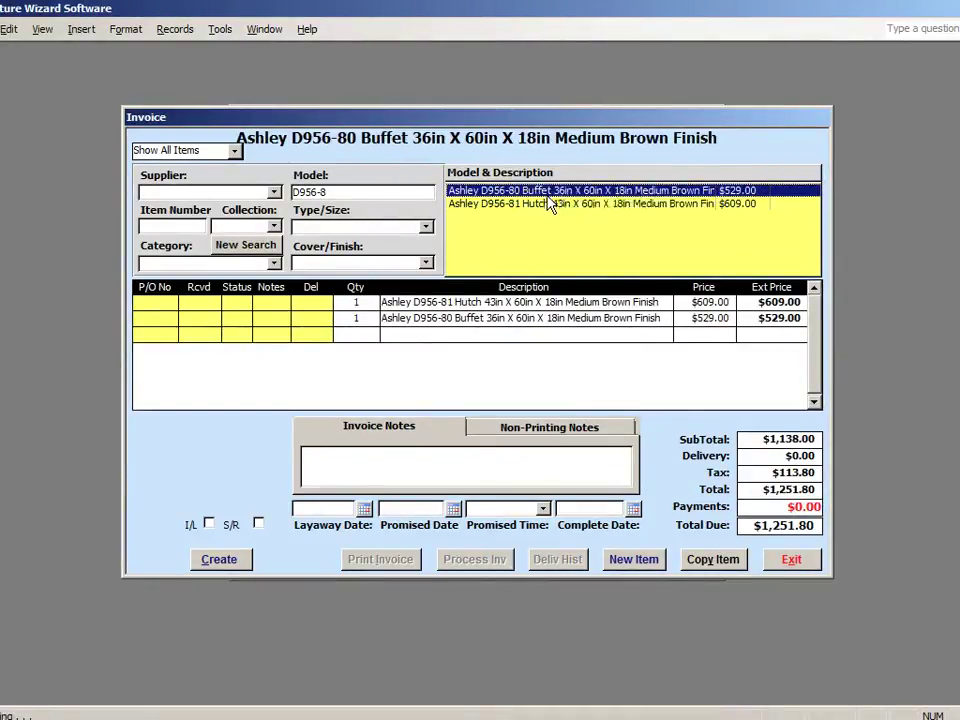
left_click(612, 252)
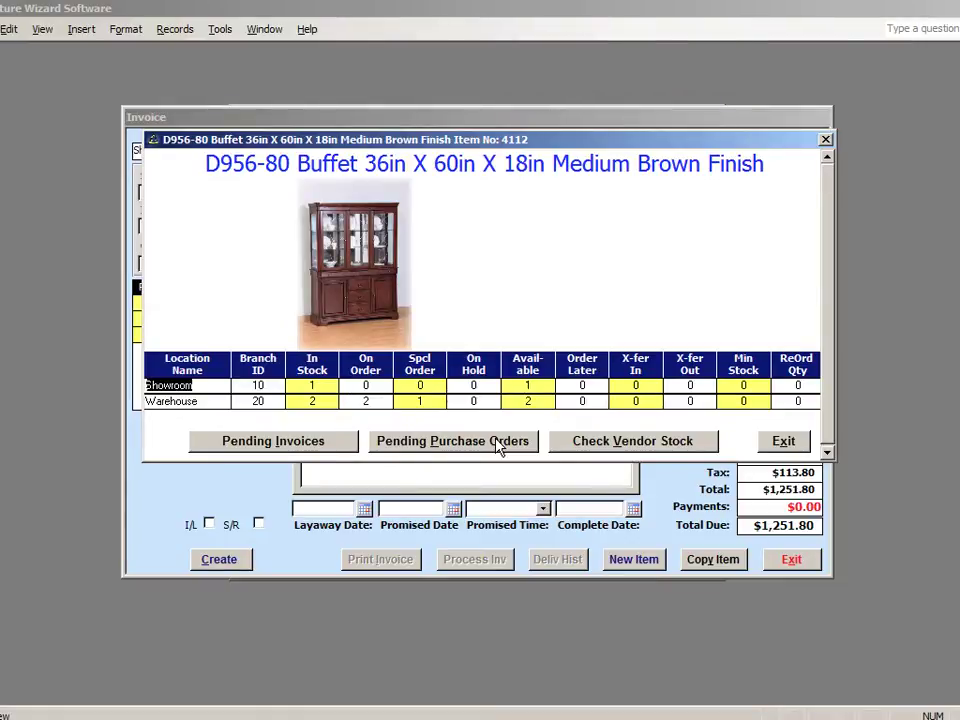
left_click(365, 400)
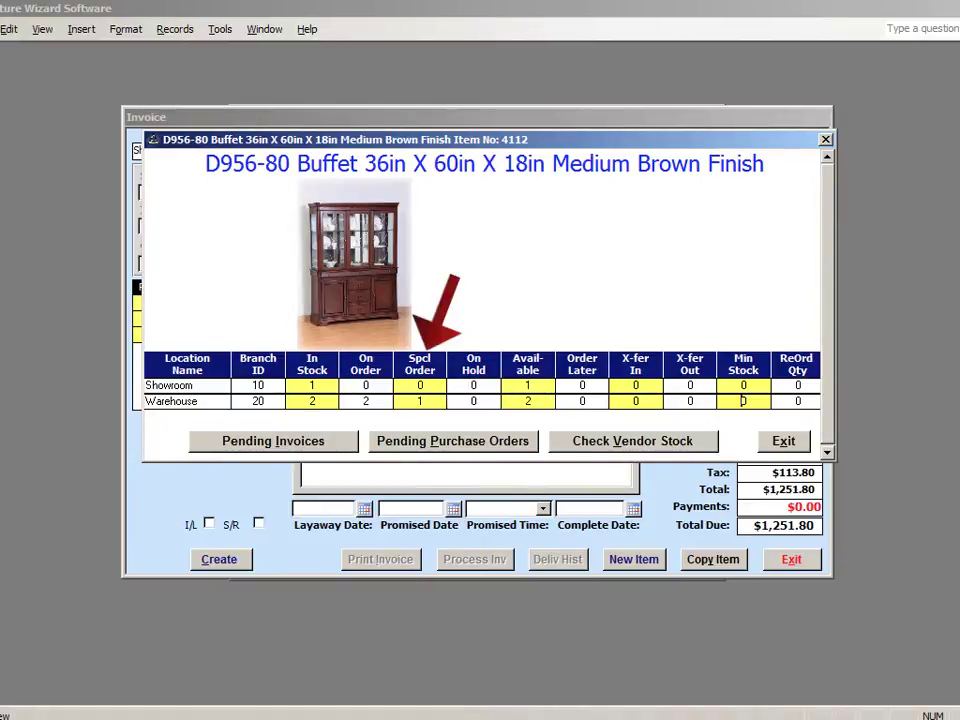
left_click(784, 441)
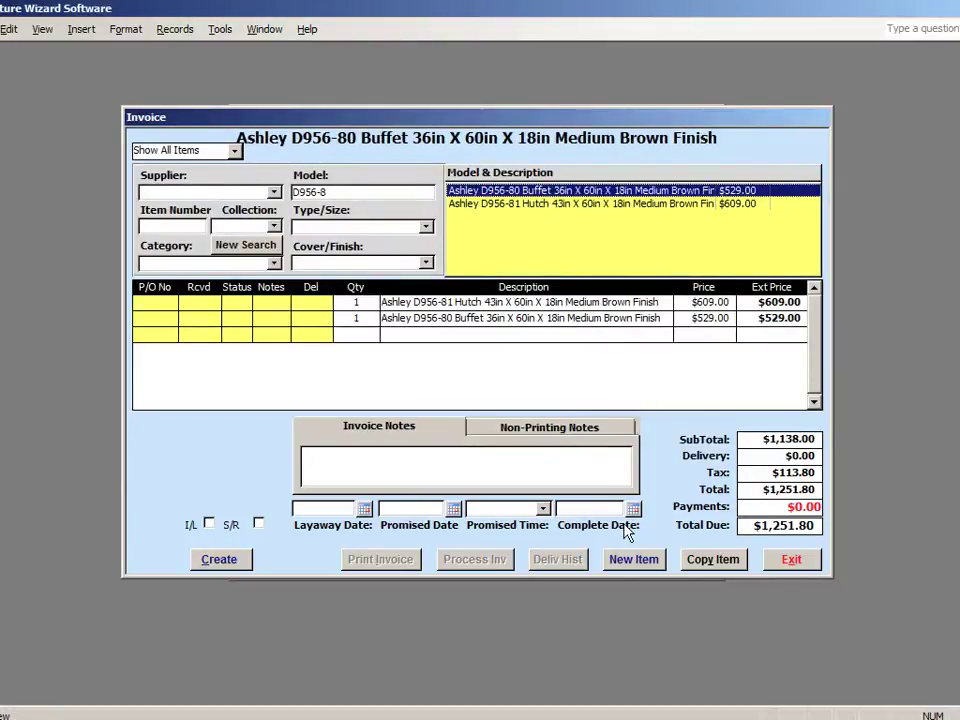
Create the invoice with the salesperson's name as seller and the fourth listed existing customer as the buyer.
left_click(216, 560)
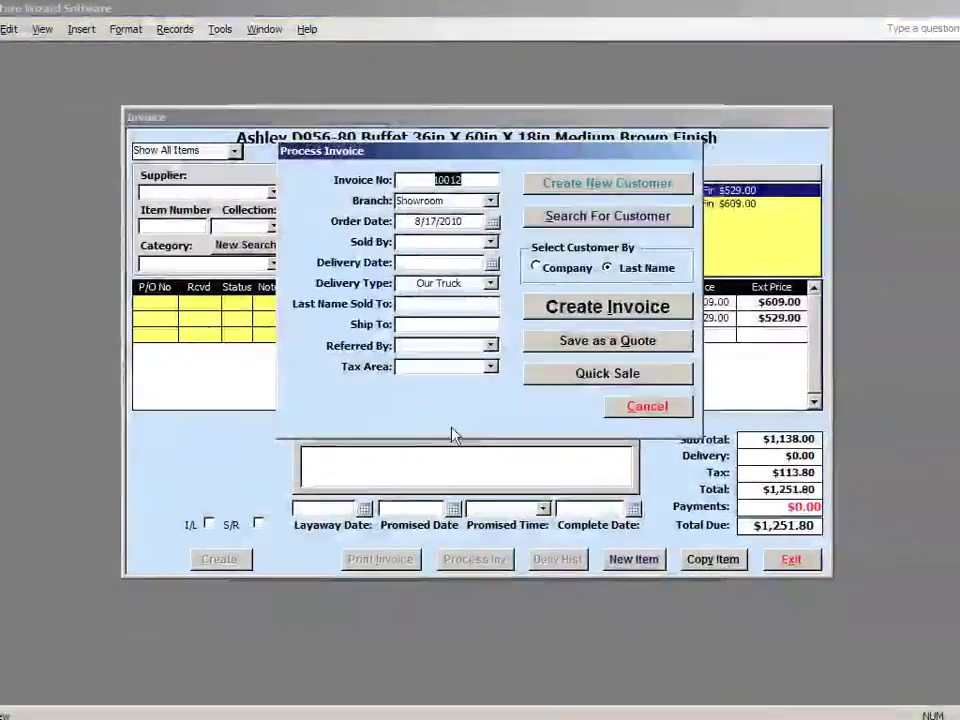
left_click(491, 243)
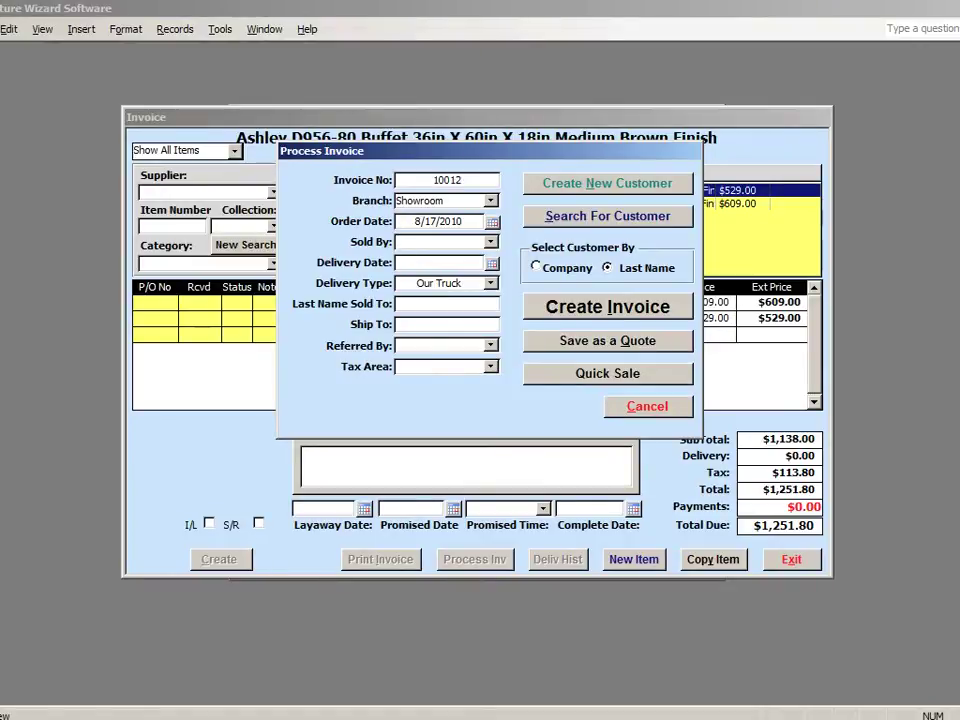
type("anabel")
key("Tab")
key("Caps_Lock")
left_click(448, 301)
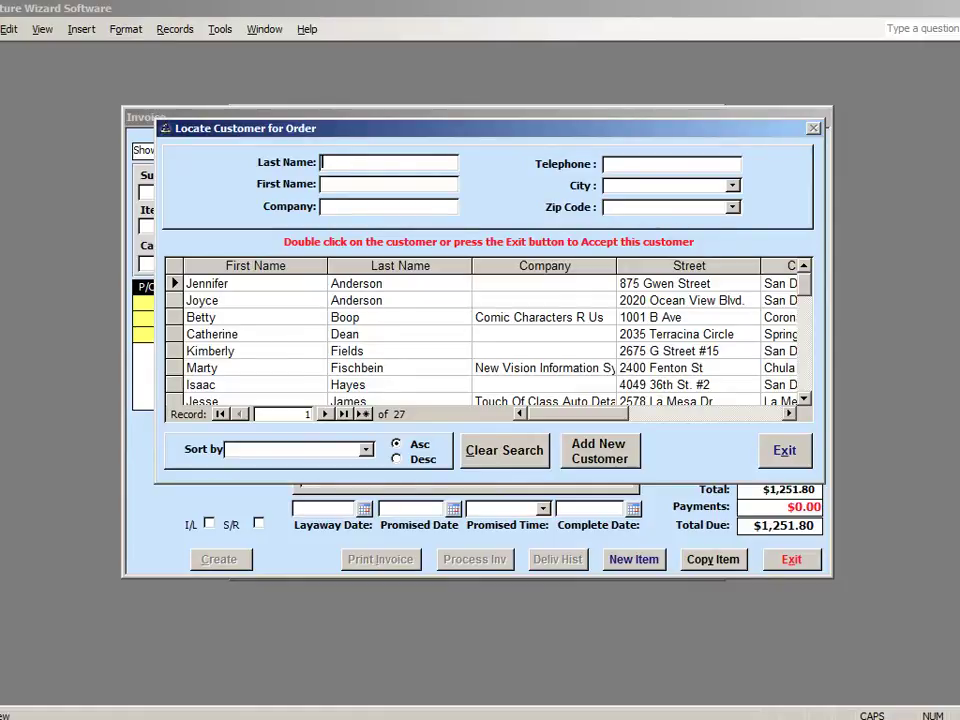
double_click(252, 334)
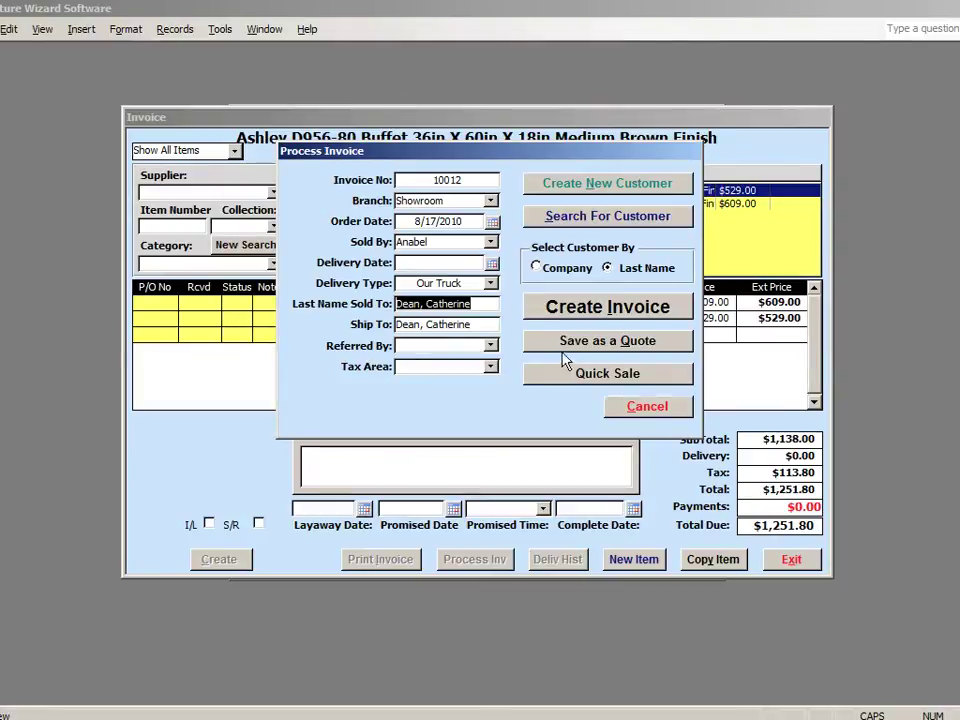
left_click(607, 310)
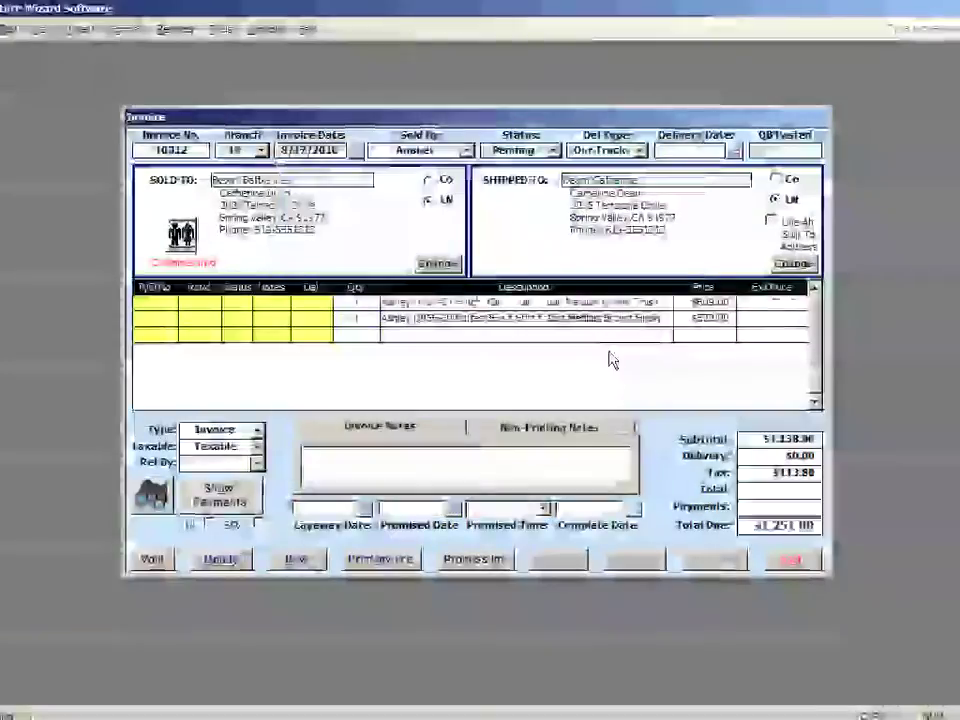
Record an $800.00 Master Card payment on the invoice and return to the order items.
left_click(240, 503)
left_click(205, 304)
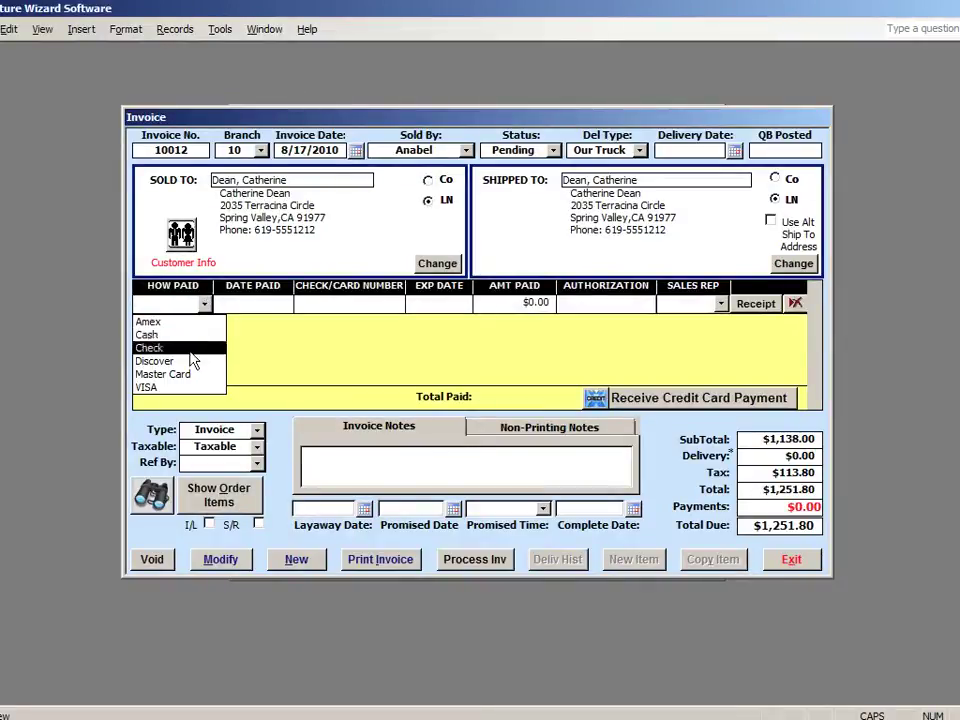
left_click(186, 374)
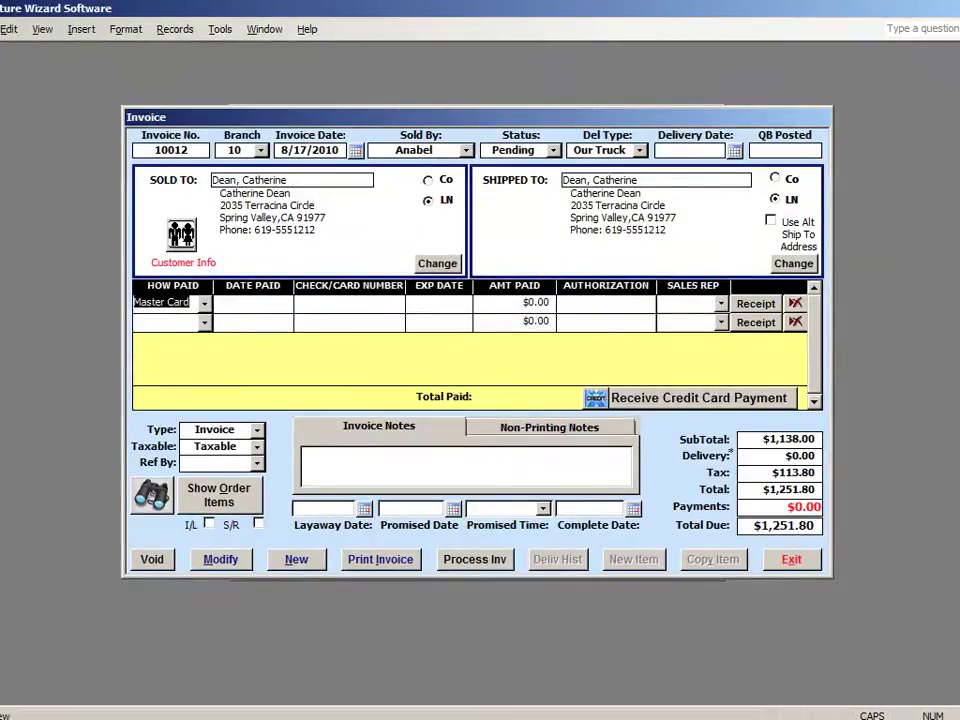
left_click_drag(523, 302, 551, 302)
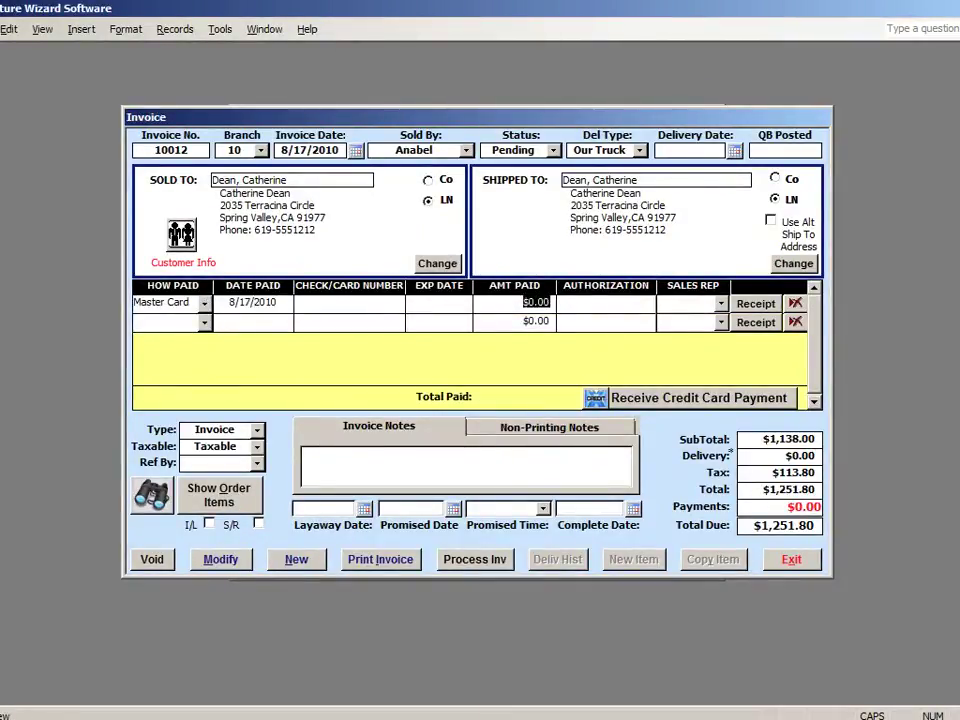
type("8")
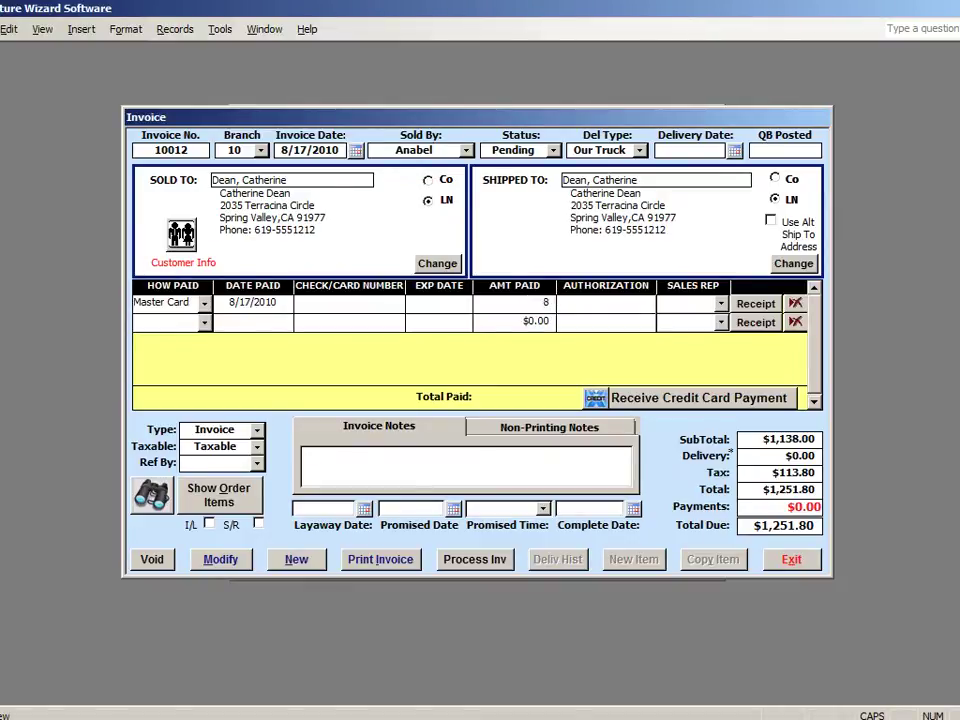
key("Return")
key("Return")
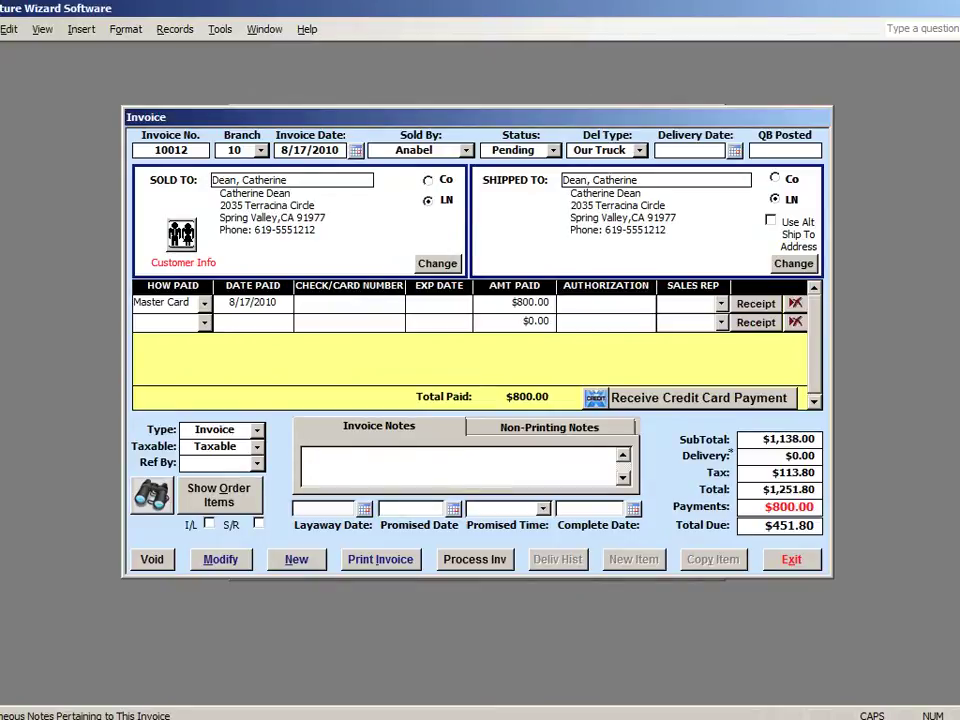
left_click(222, 495)
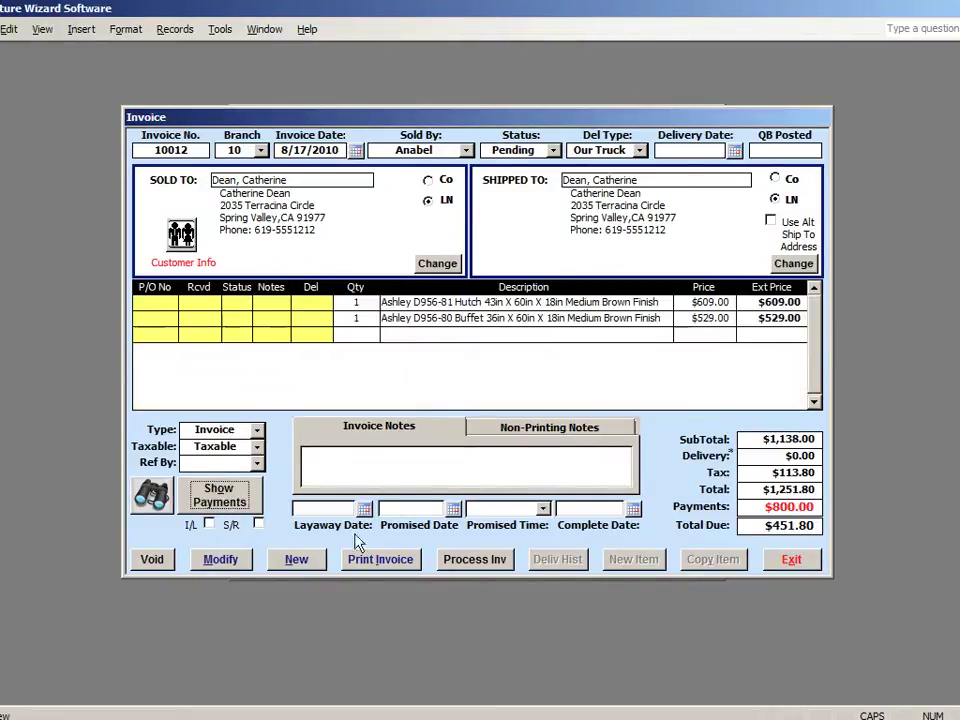
Process the invoice's inventory as a warehouse hold and exit the sold tags dialog without printing.
left_click(485, 560)
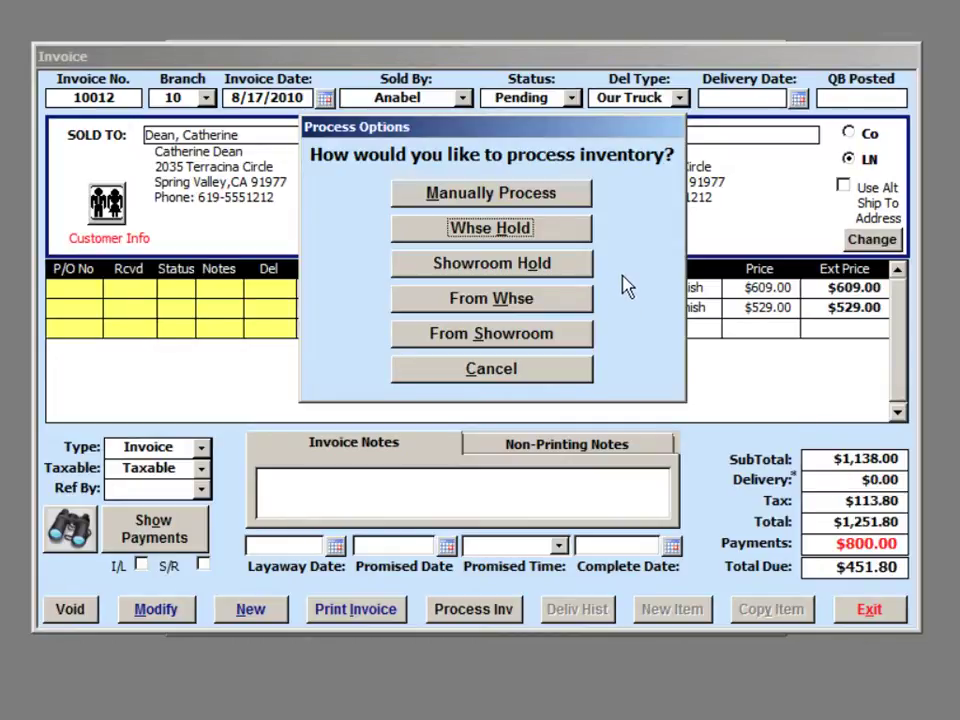
left_click(535, 237)
left_click(567, 420)
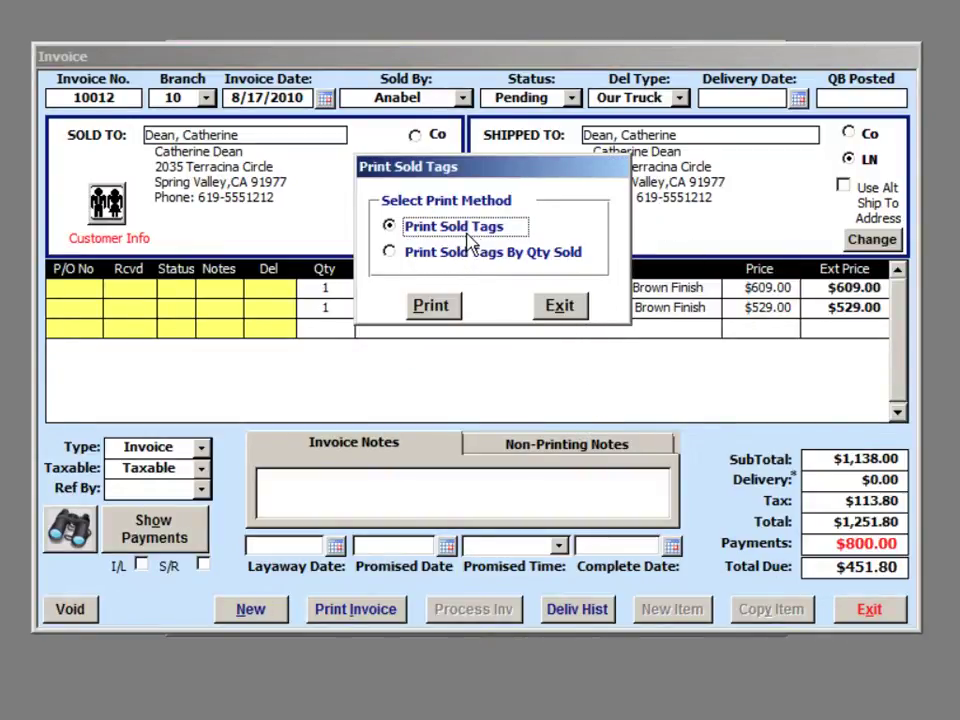
left_click(568, 312)
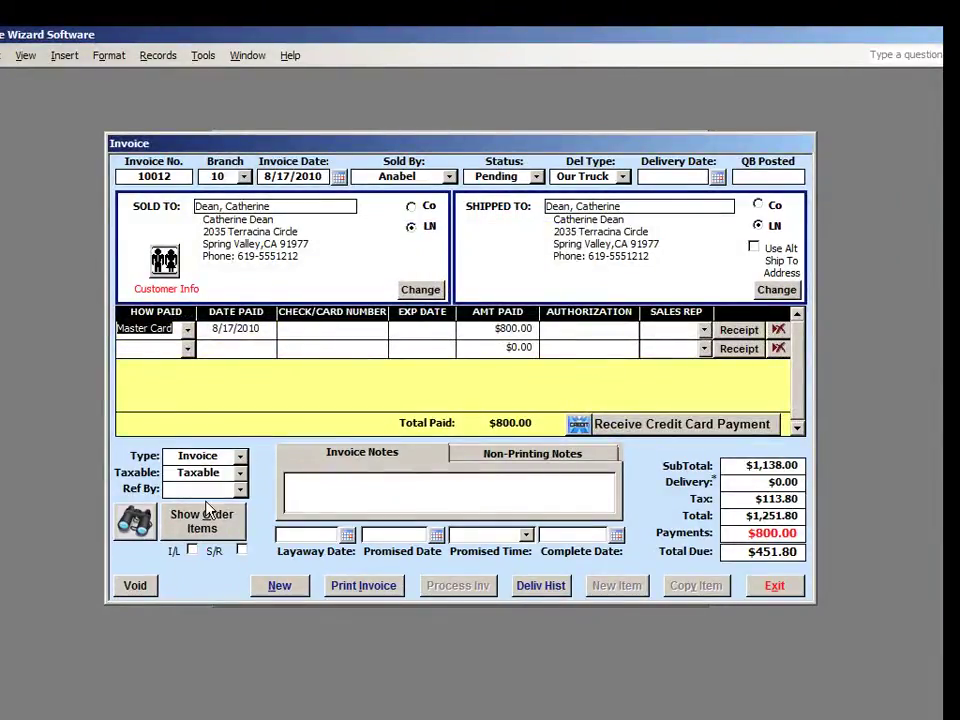
Show the order items and check the D956-81 hutch's on-hold quantity in its item information.
left_click(204, 518)
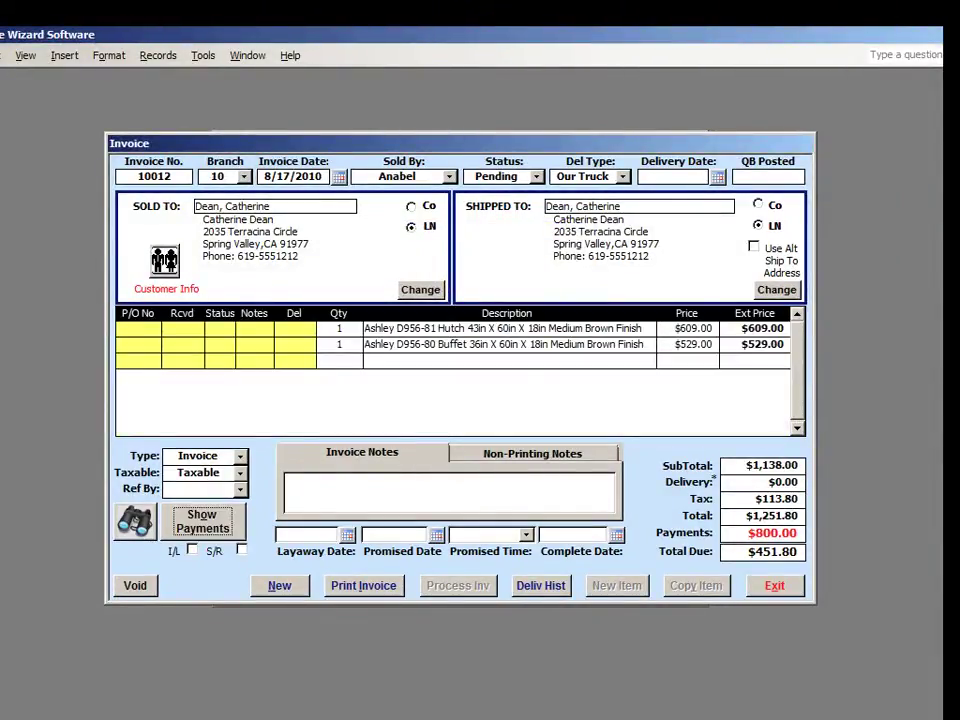
right_click(497, 336)
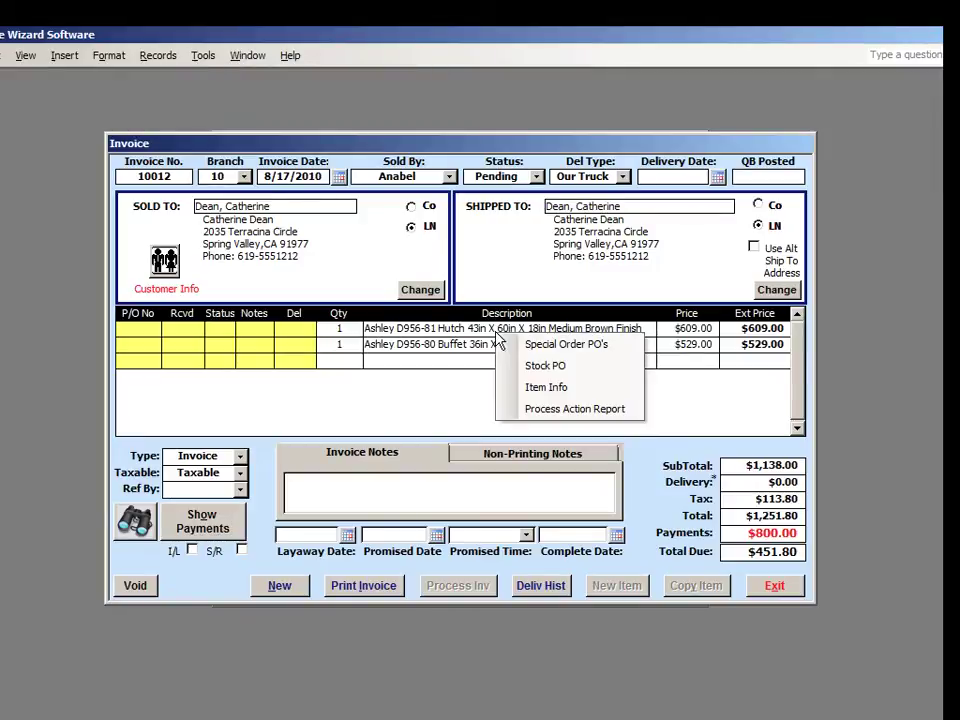
left_click(558, 388)
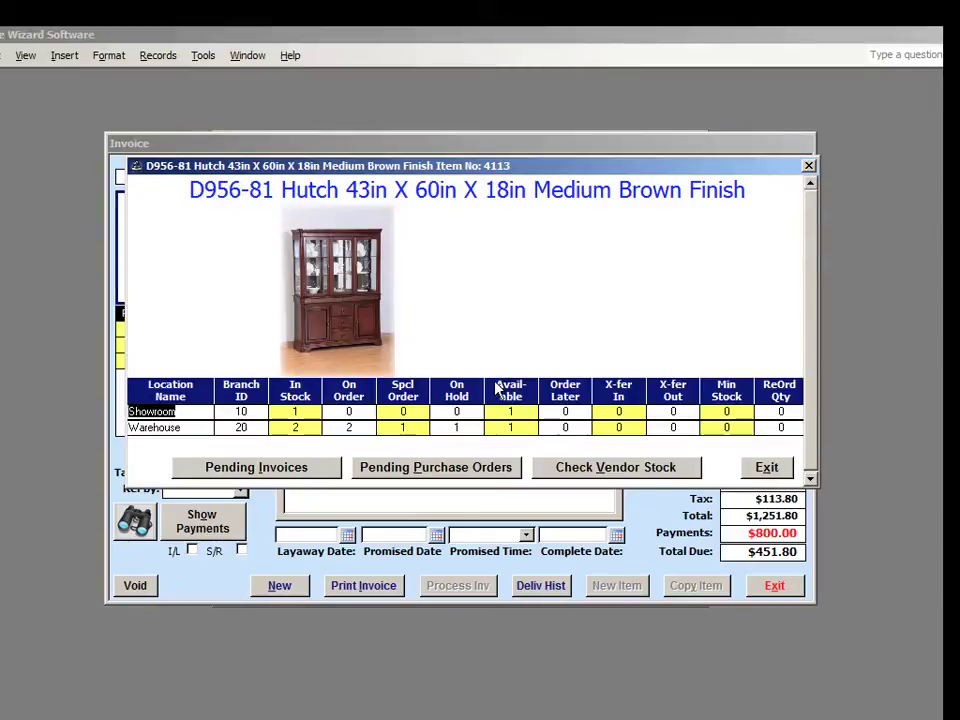
left_click(464, 429)
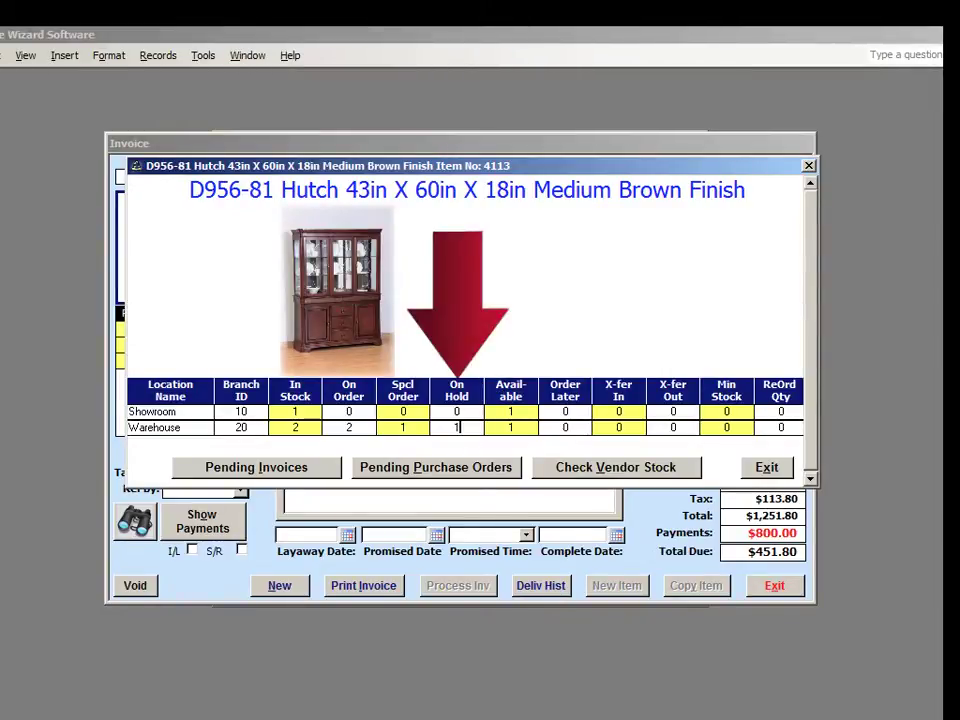
left_click(762, 467)
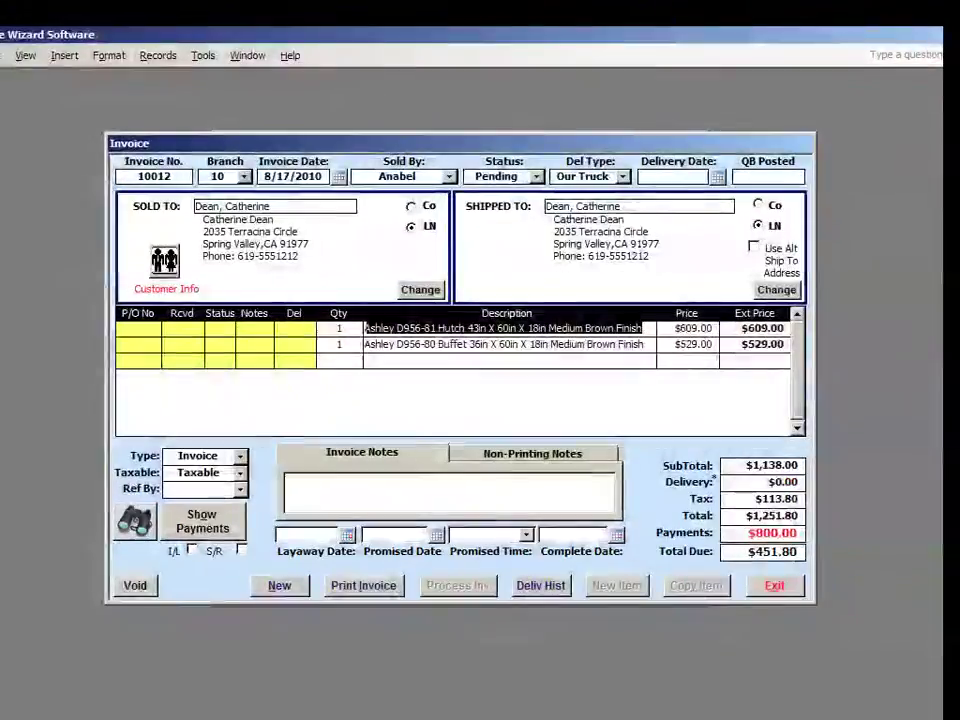
Set the invoice's delivery date to 8/17/2010 and post the delivery of all its items.
left_click(717, 177)
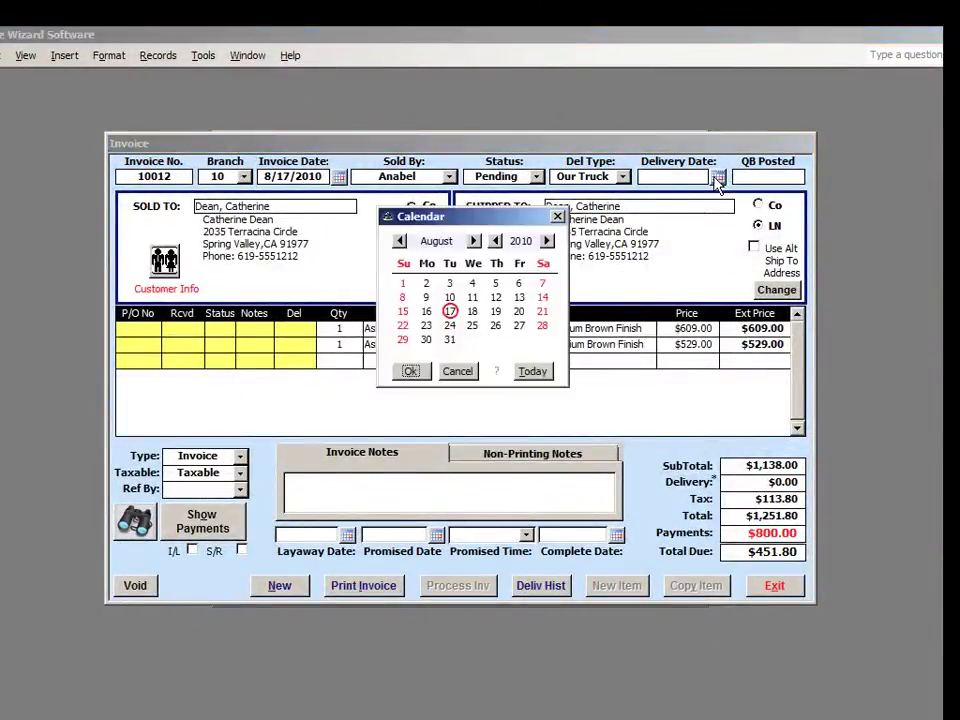
double_click(450, 311)
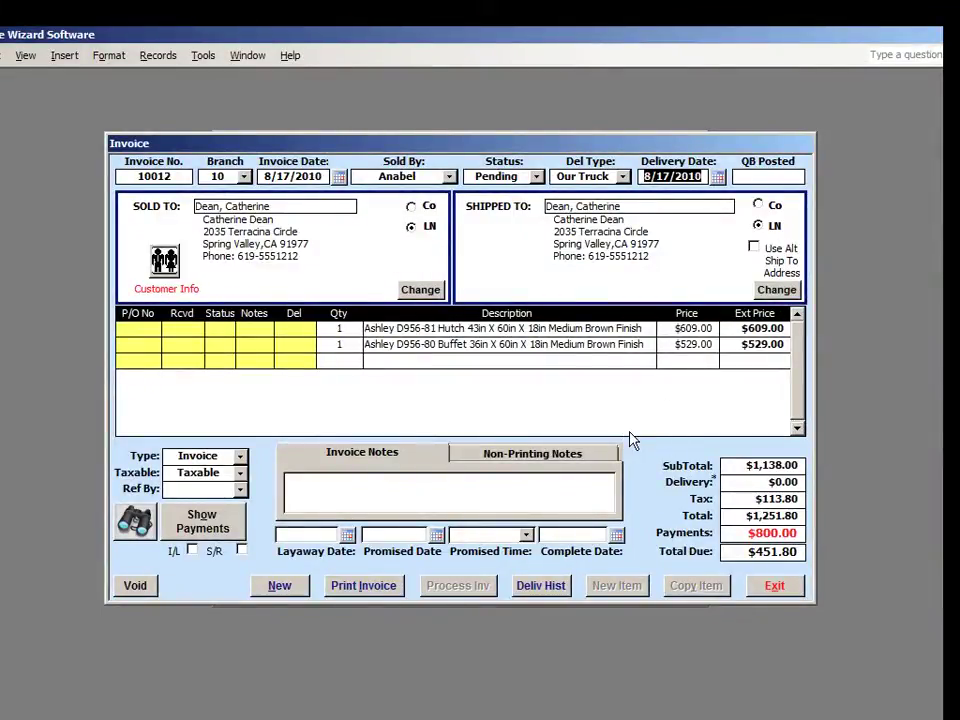
left_click(556, 589)
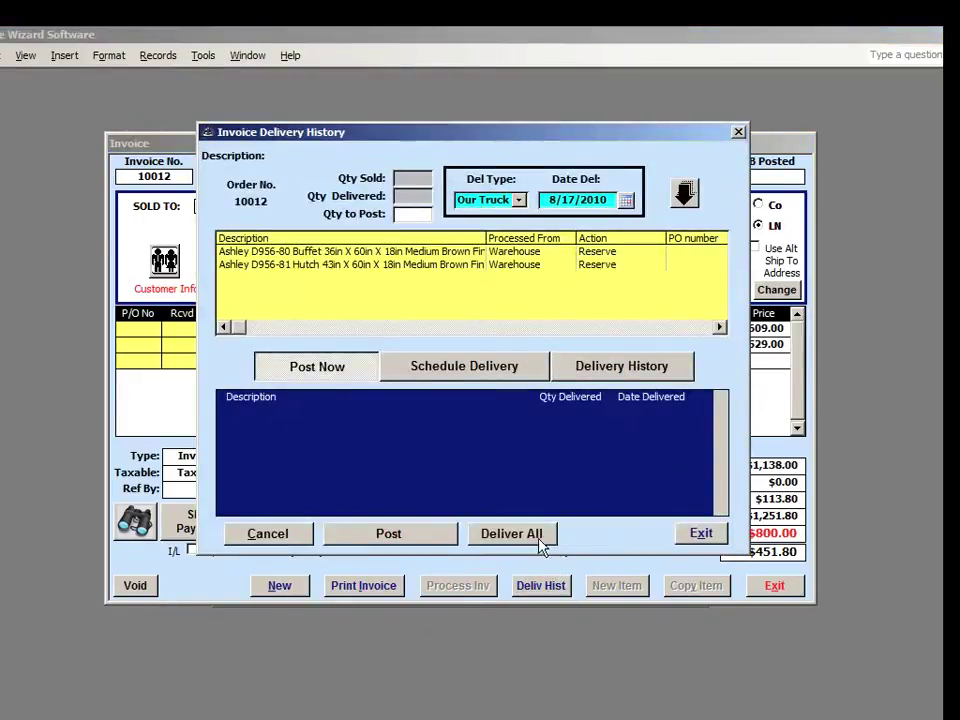
left_click(534, 540)
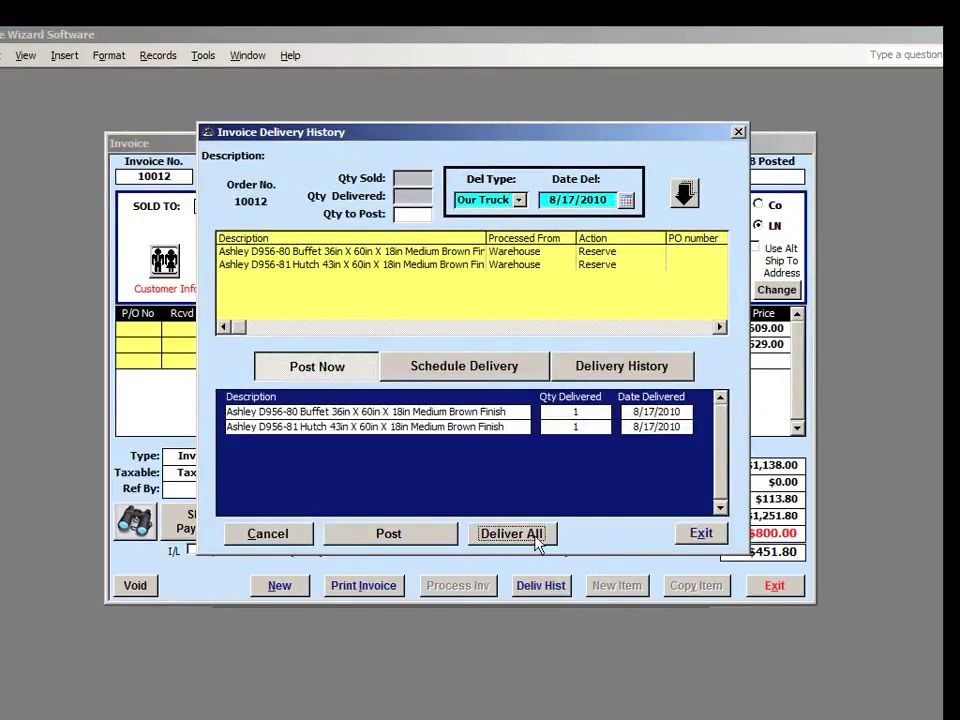
left_click(378, 533)
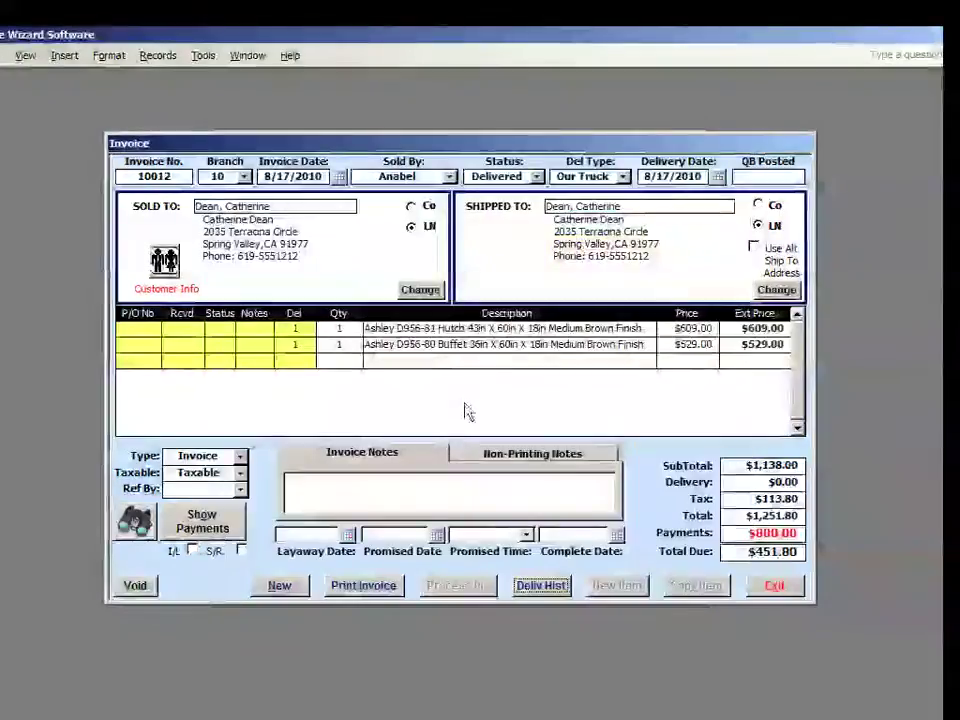
Check the delivered hutch's stock quantities in its item information, then close the invoice.
right_click(477, 334)
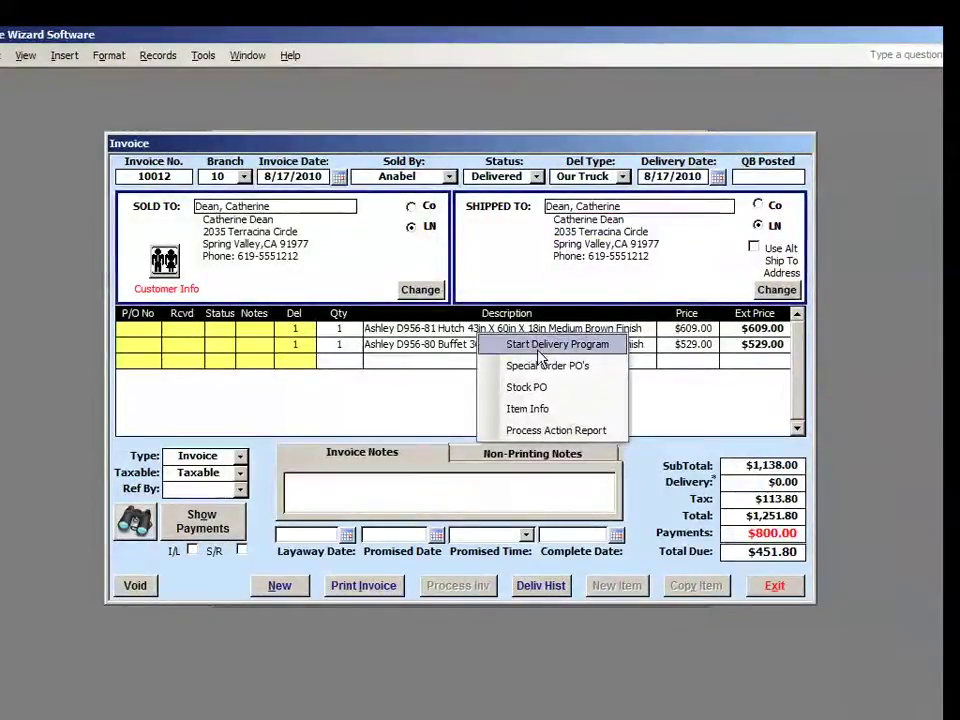
left_click(540, 414)
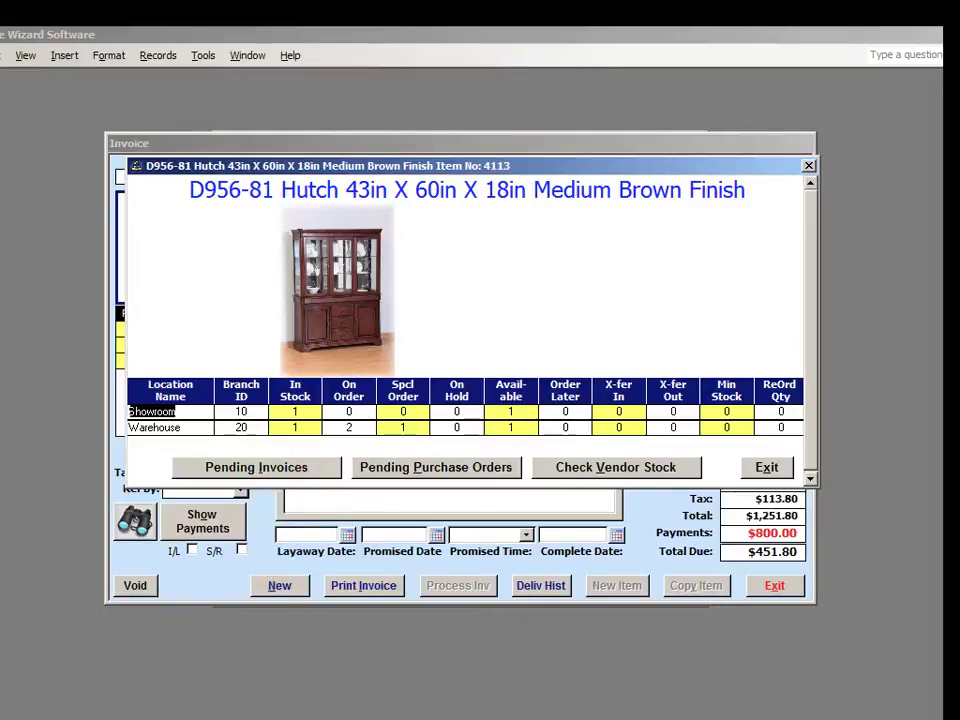
left_click(766, 467)
left_click(773, 584)
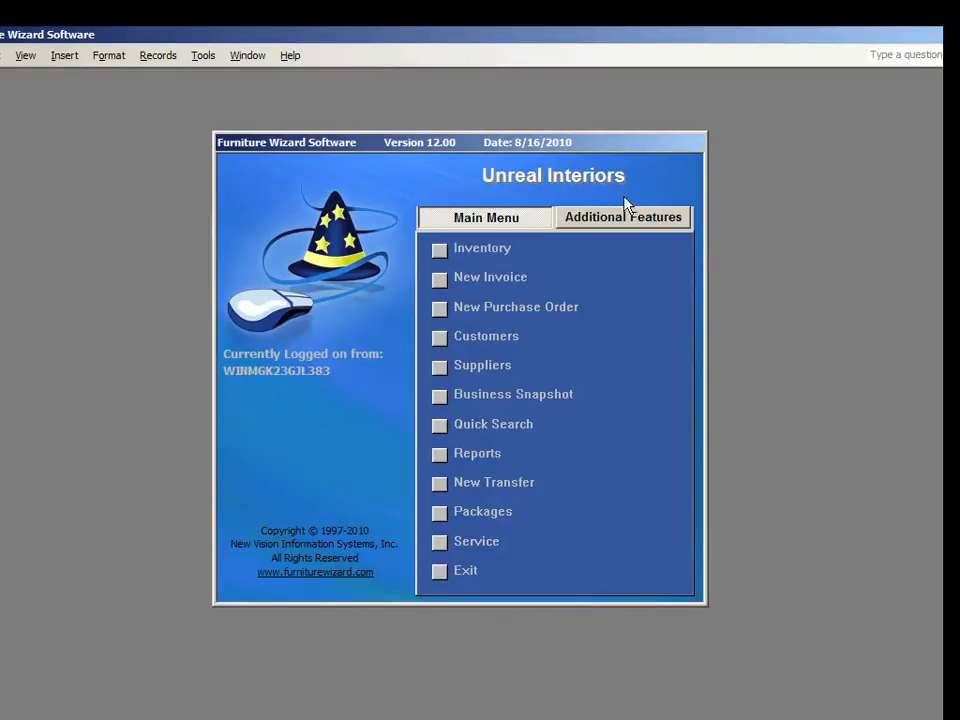
Start a new invoice, find model 2260335, and check the loveseat's stock quantities in its item information.
left_click(480, 277)
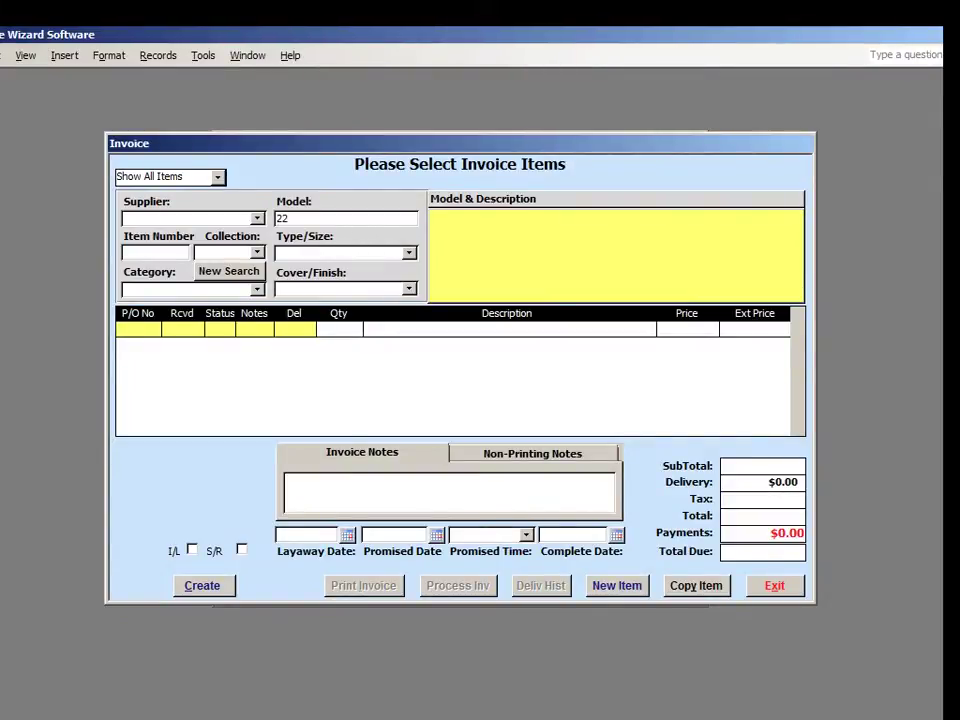
type("2260335")
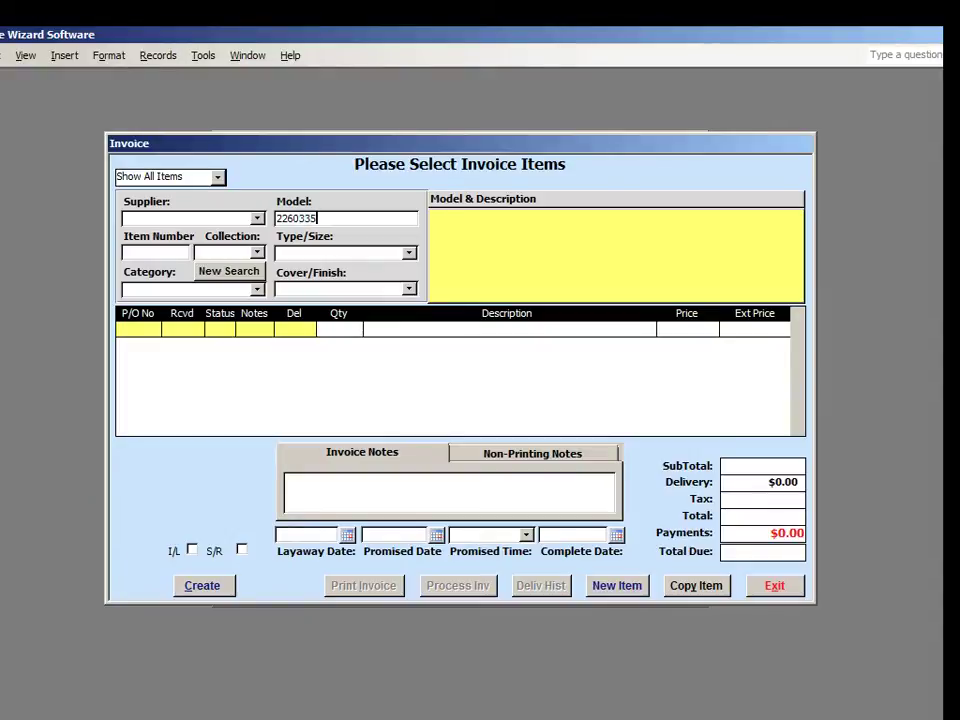
key("Return")
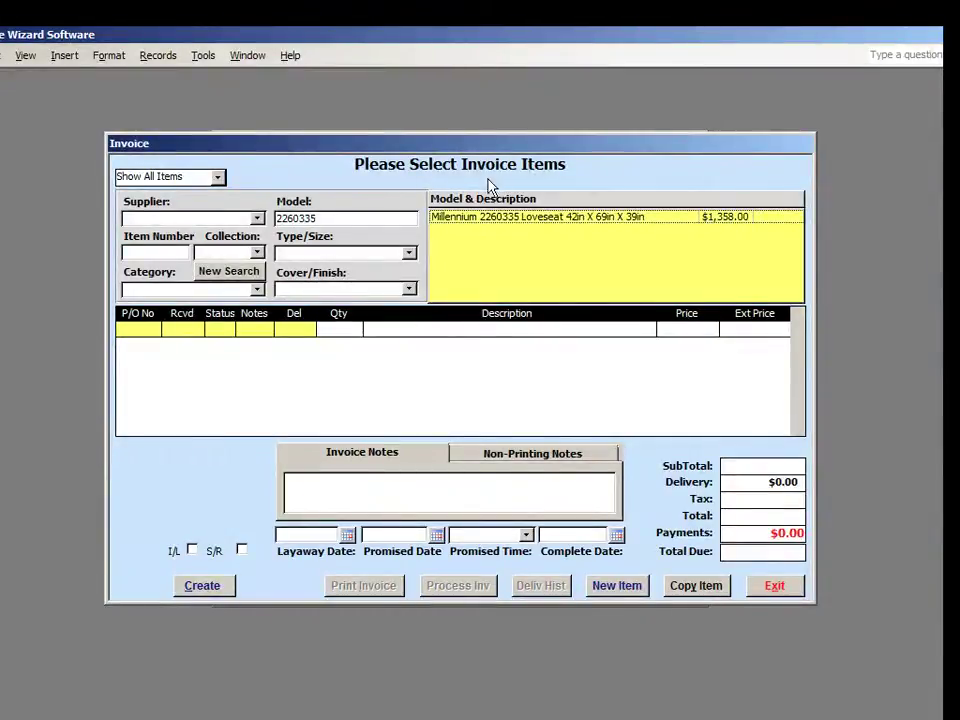
left_click(507, 222)
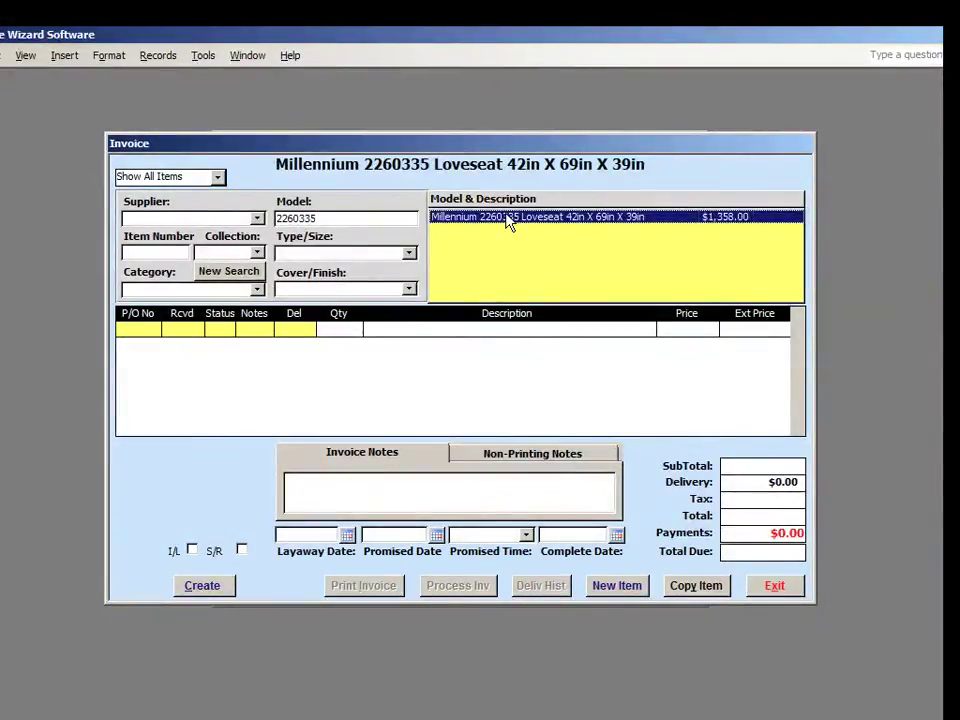
right_click(508, 223)
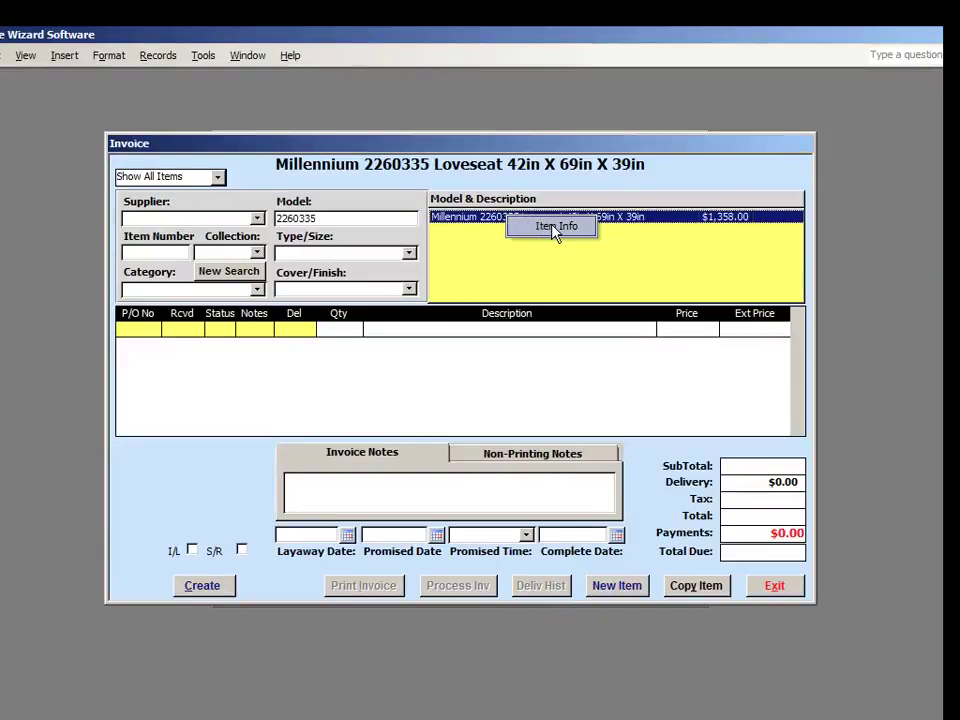
left_click(556, 228)
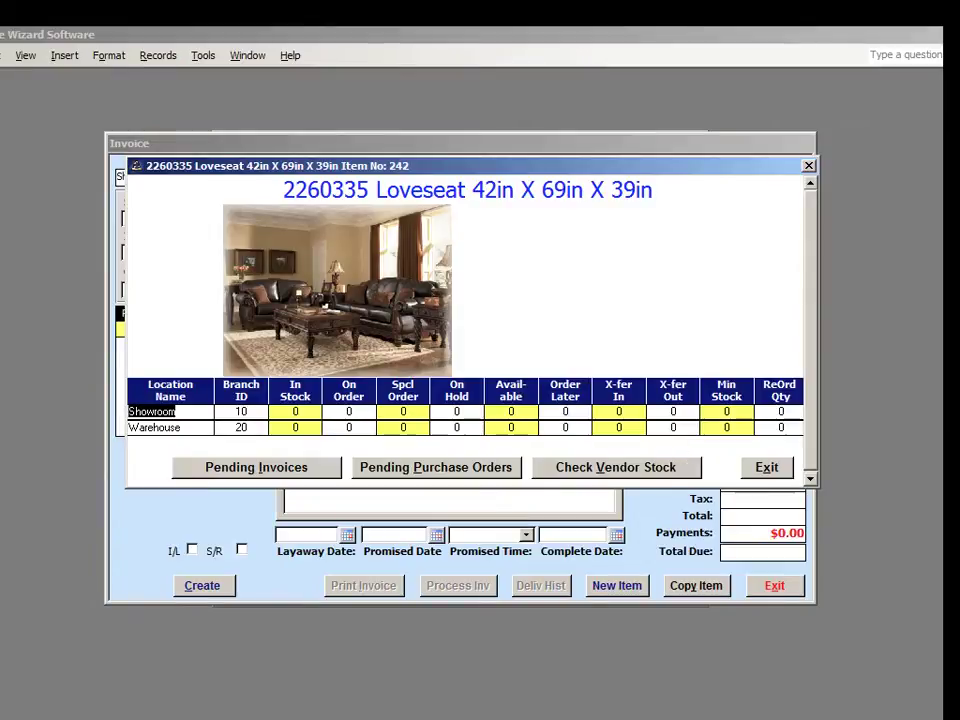
left_click(766, 467)
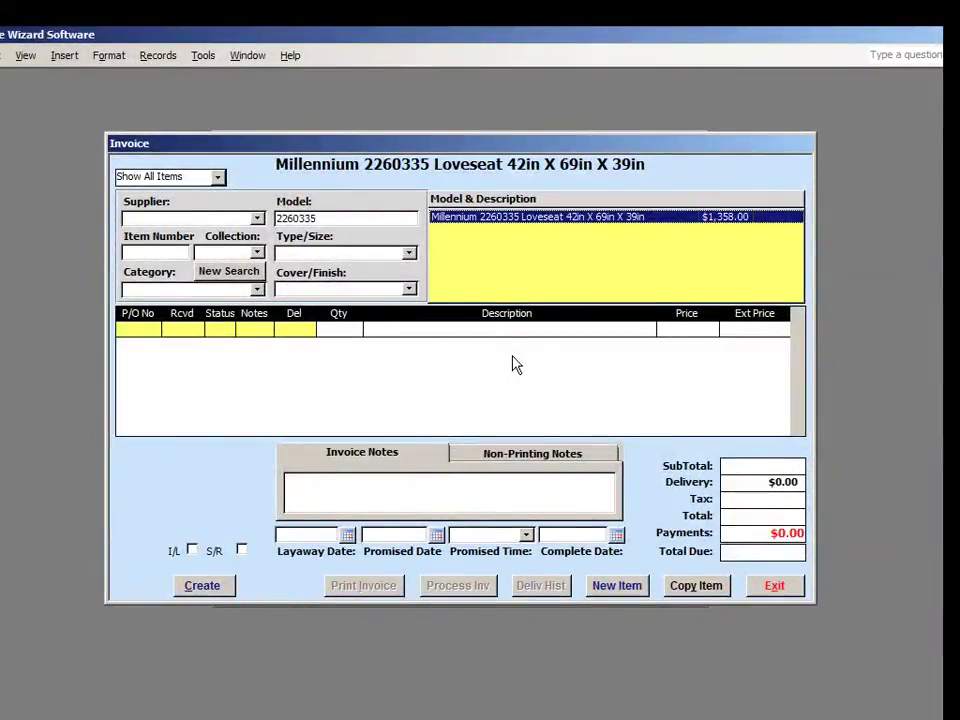
Add the 2260335 loveseat and create the invoice with a salesperson and an existing customer selected from the customer search.
double_click(565, 218)
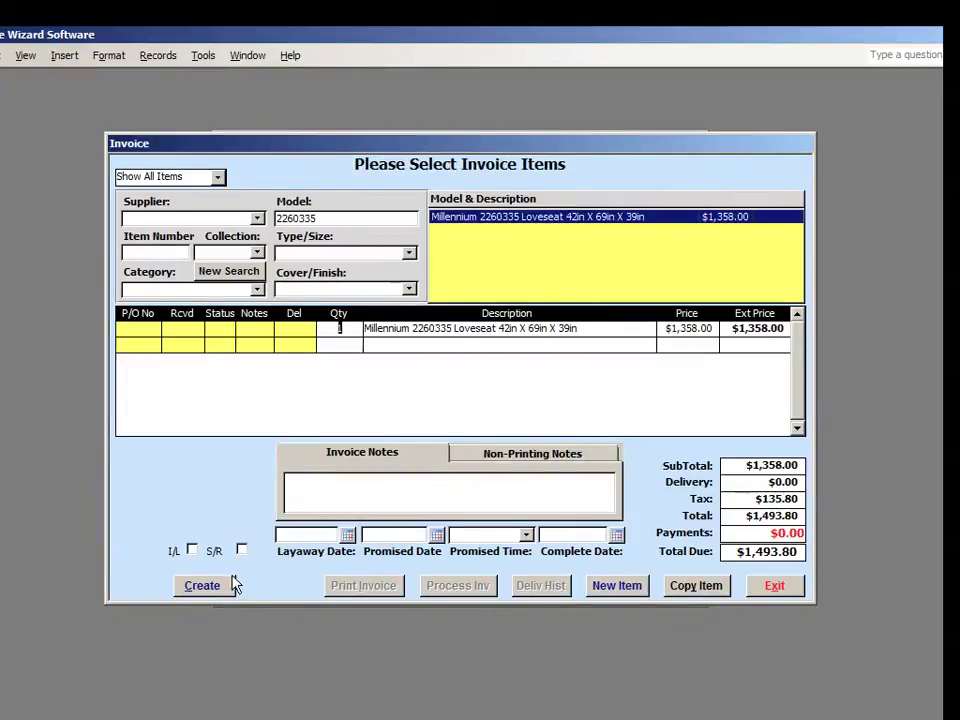
left_click(225, 588)
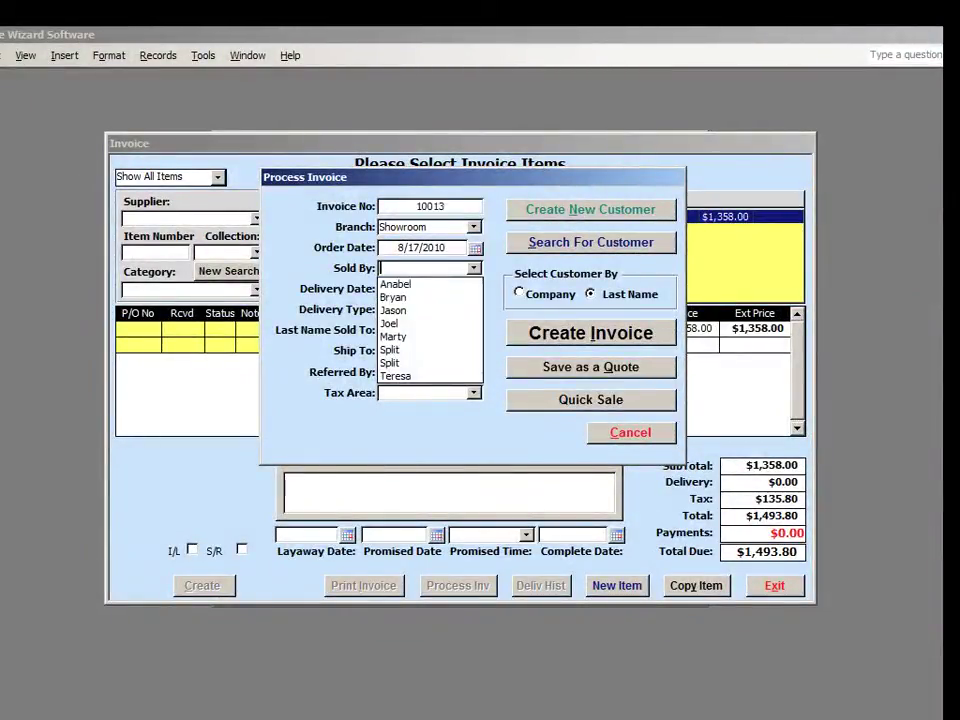
left_click(424, 324)
left_click(590, 243)
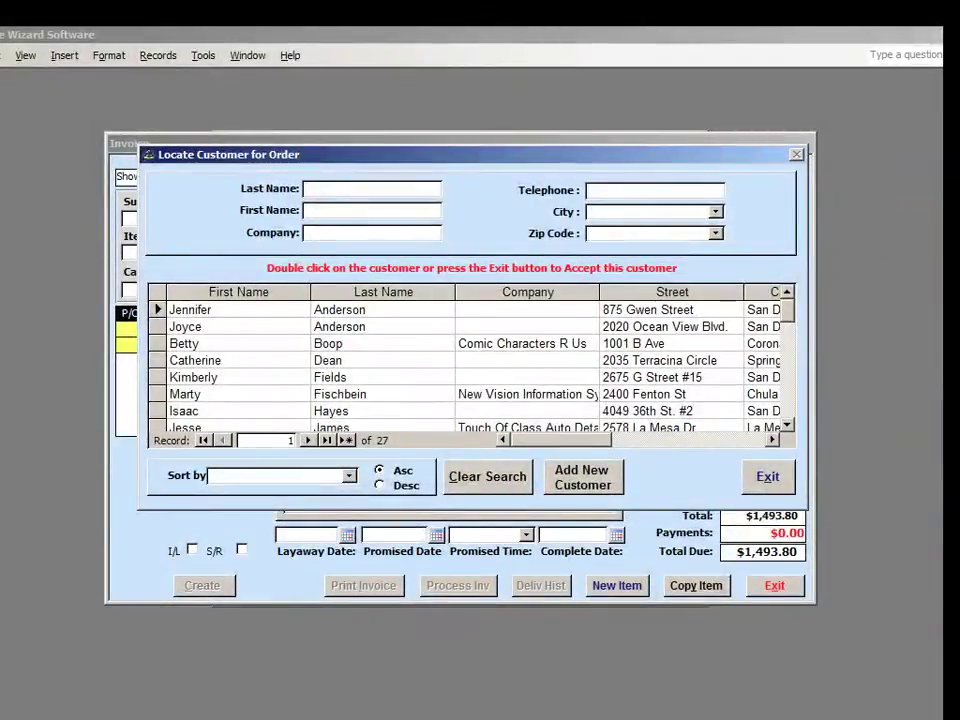
left_click(790, 405)
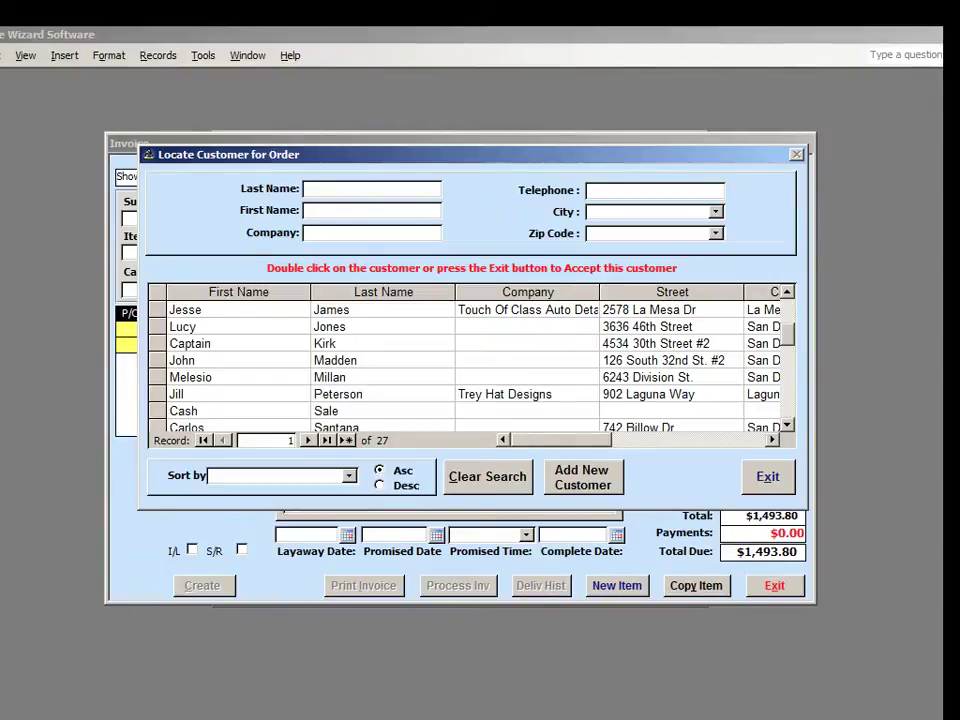
double_click(230, 395)
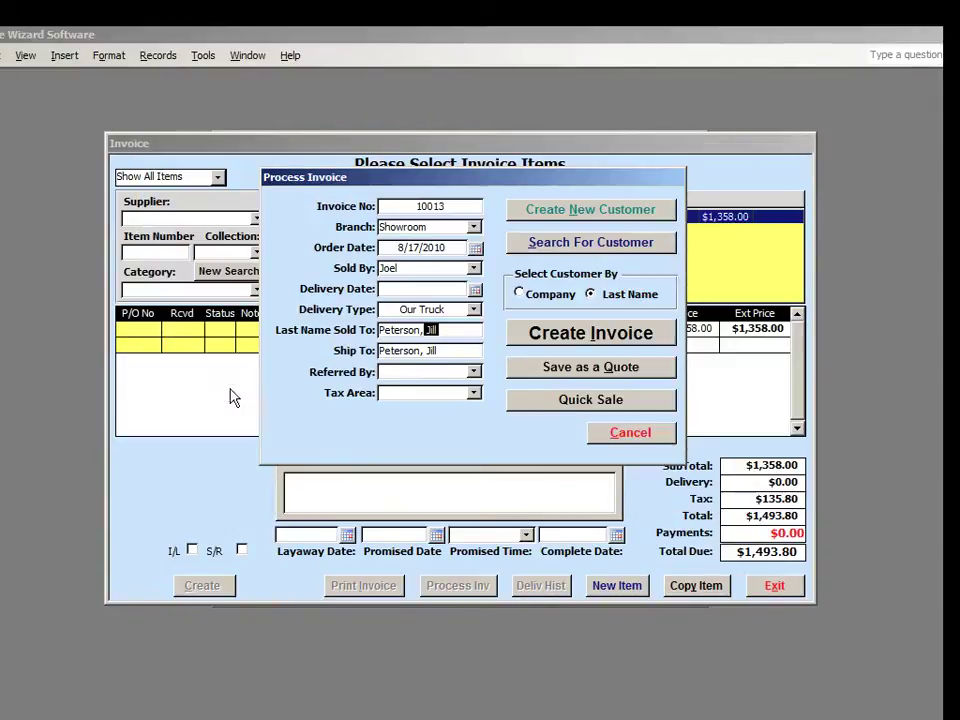
left_click(575, 336)
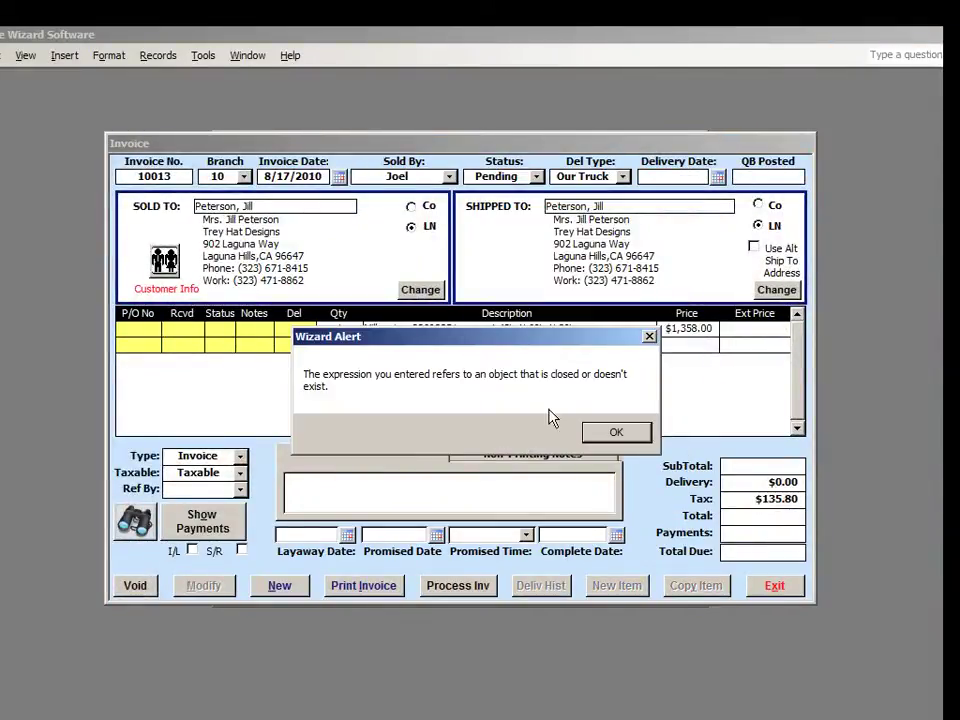
left_click(613, 431)
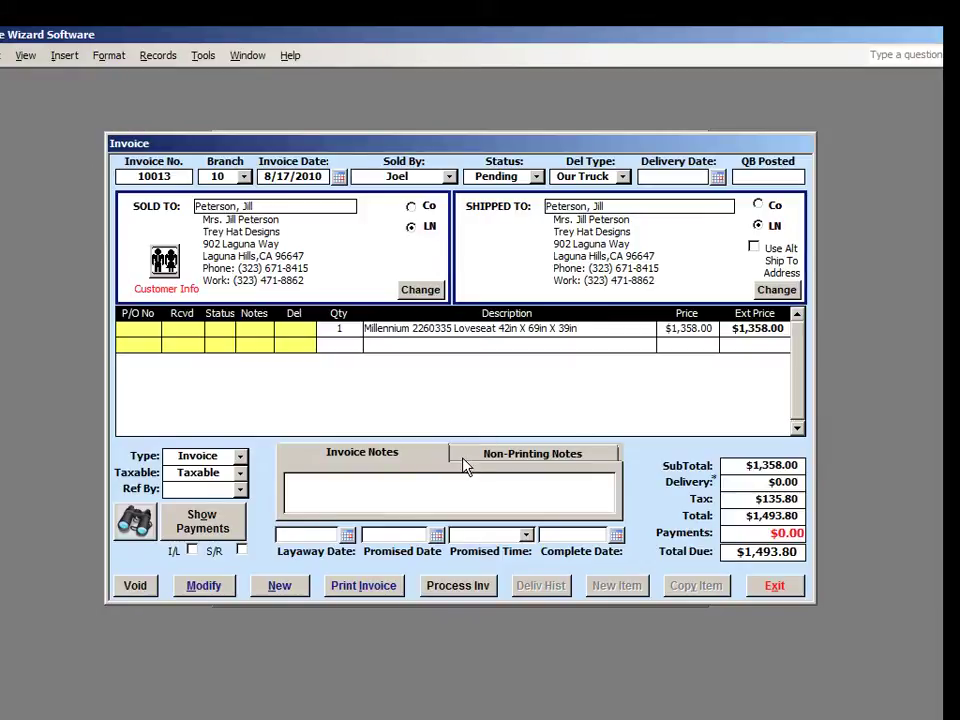
Record a check payment dated 8/17/2010 for the full $1,493.80 on the loveseat invoice.
left_click(202, 520)
left_click(183, 329)
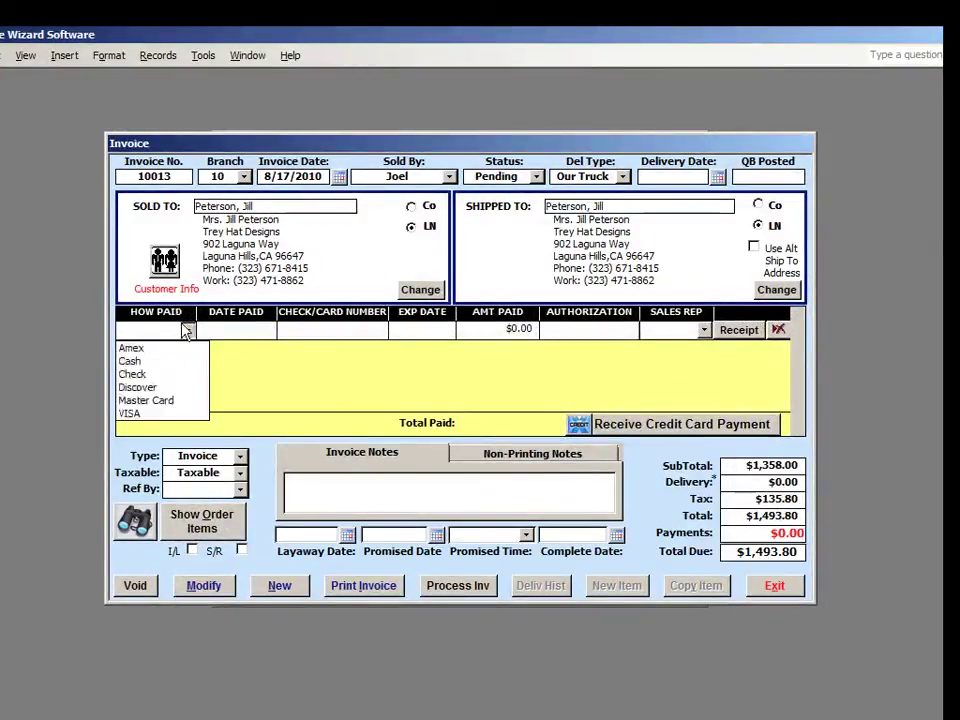
left_click(180, 374)
double_click(244, 329)
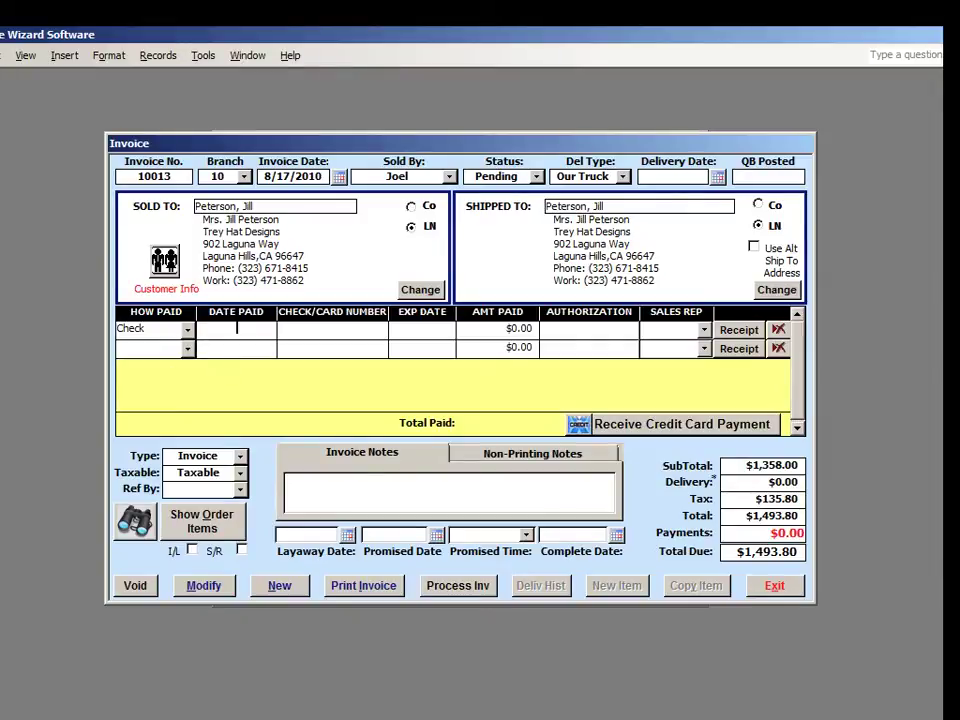
double_click(489, 334)
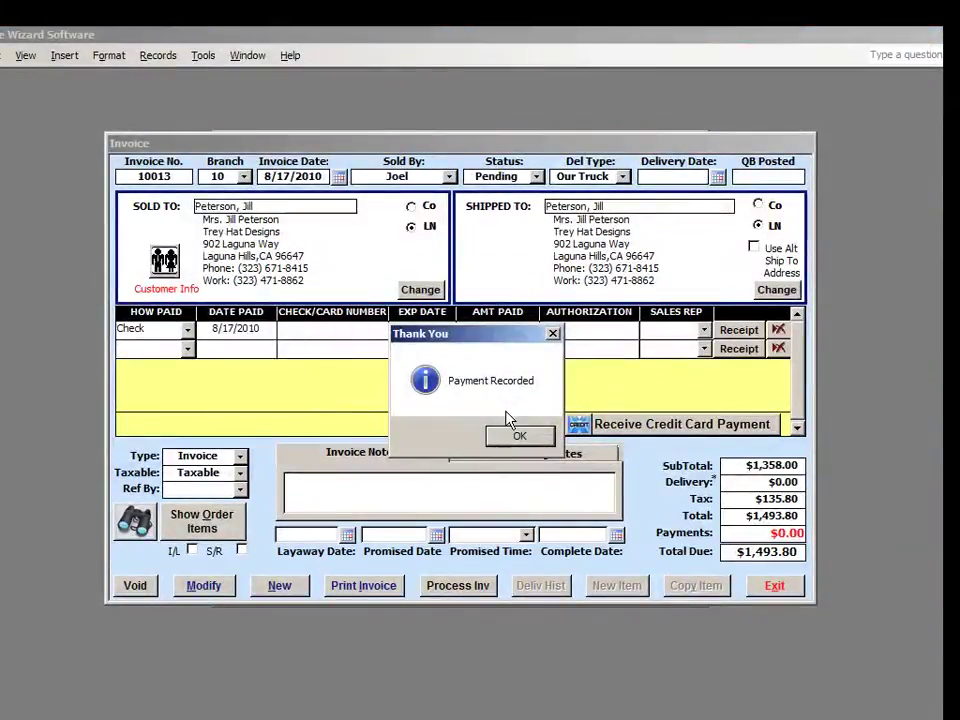
left_click(516, 435)
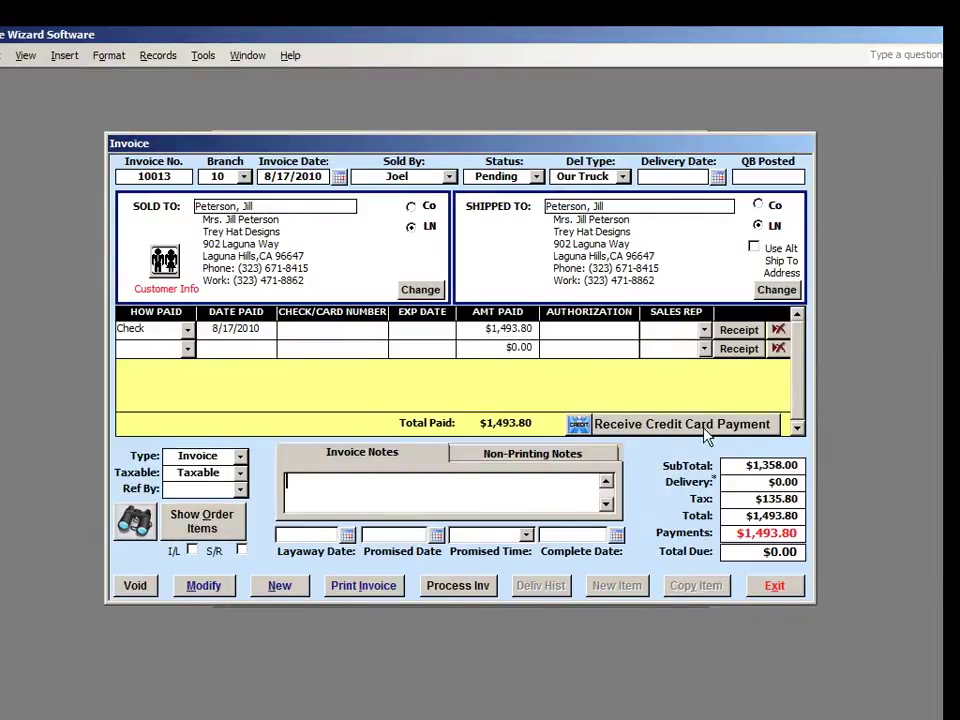
Show the order items and preview the printed invoice, reviewing its header, sales terms, payment and totals, and close the preview.
left_click(198, 521)
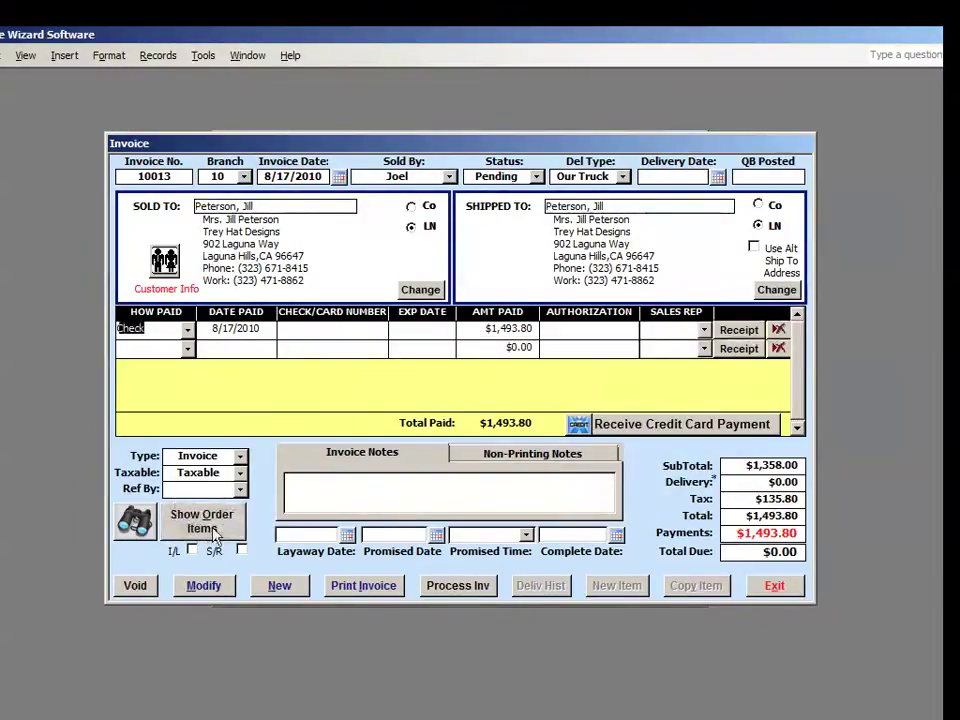
left_click(375, 589)
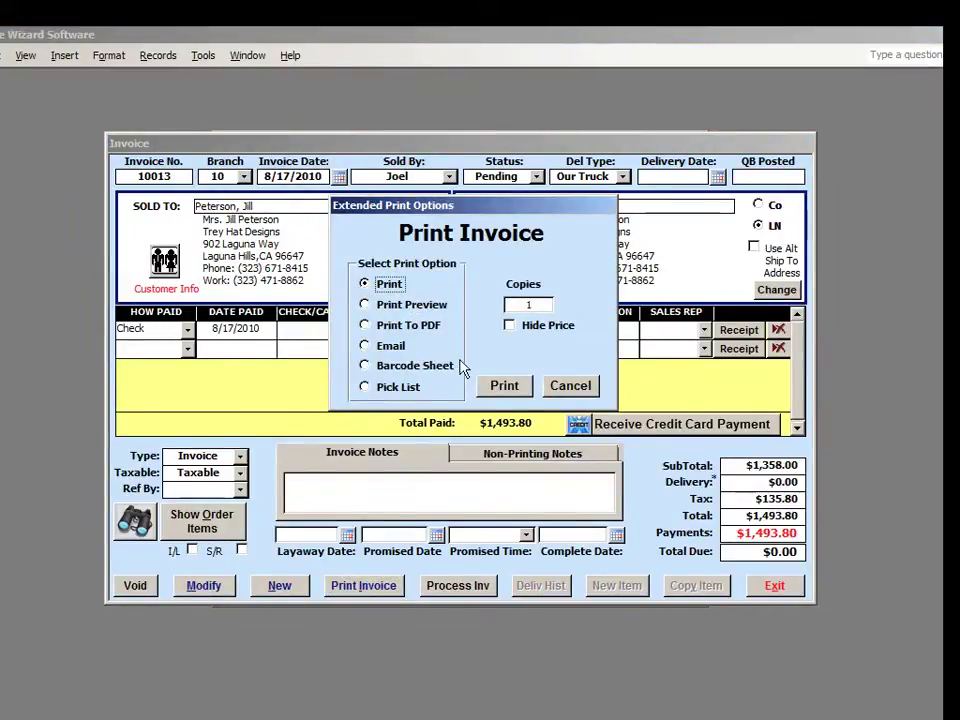
left_click(405, 305)
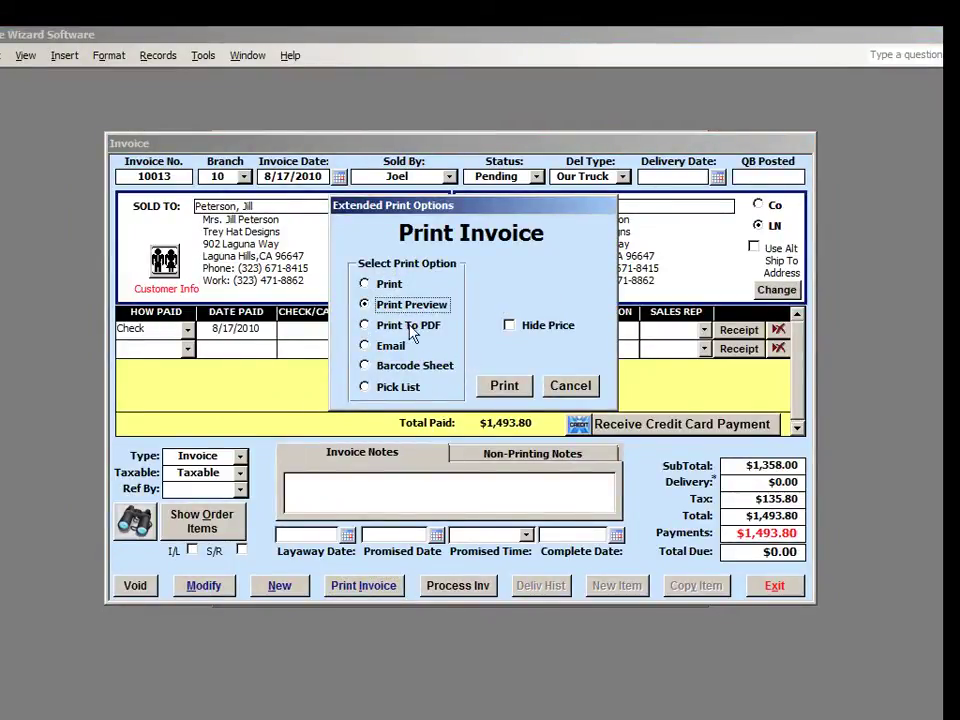
left_click(505, 389)
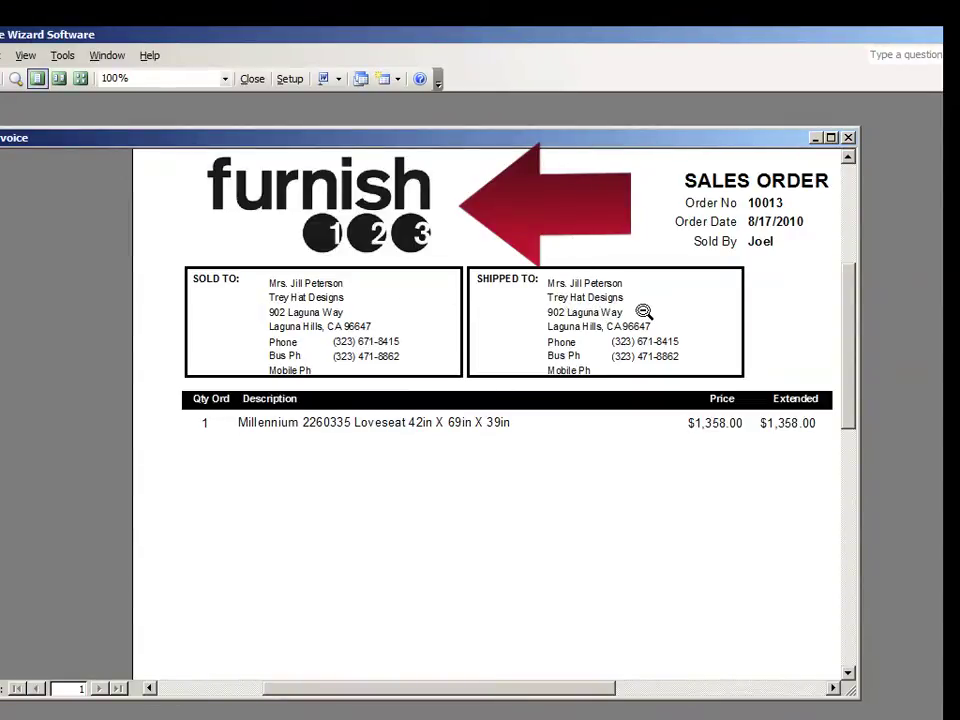
scroll(608, 312, "down", 10)
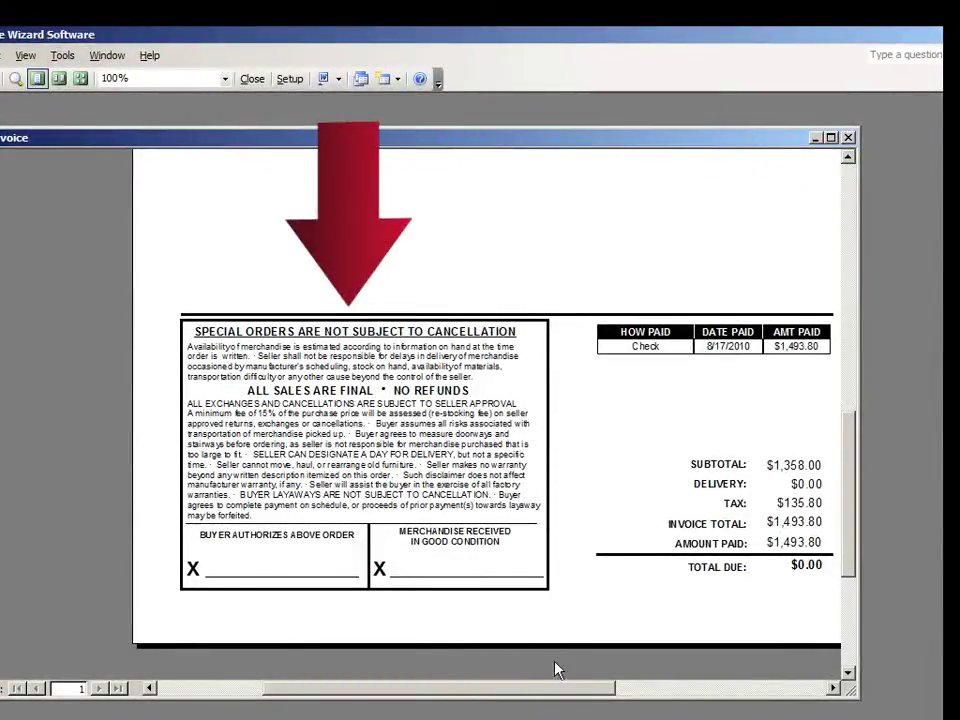
left_click_drag(559, 686, 608, 688)
left_click(565, 556)
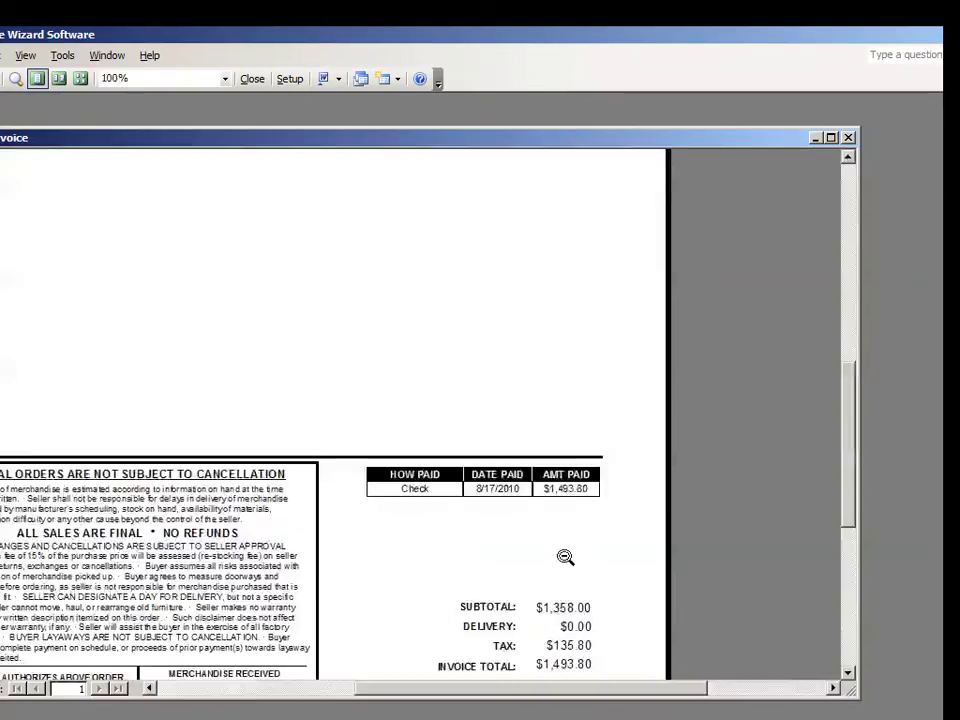
scroll(565, 556, "down", 3)
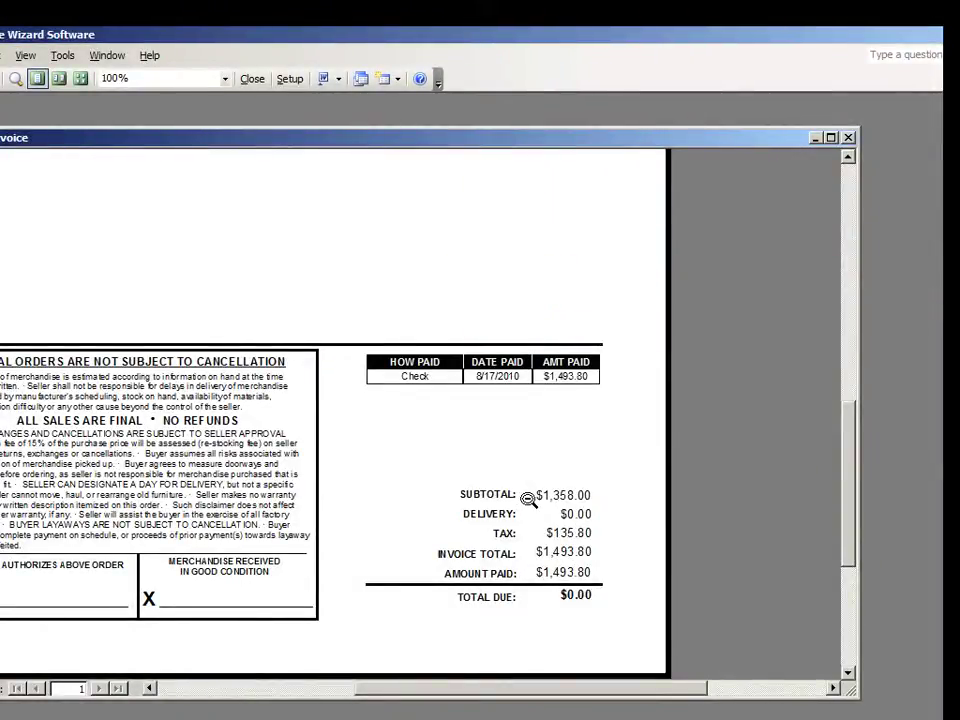
left_click(848, 138)
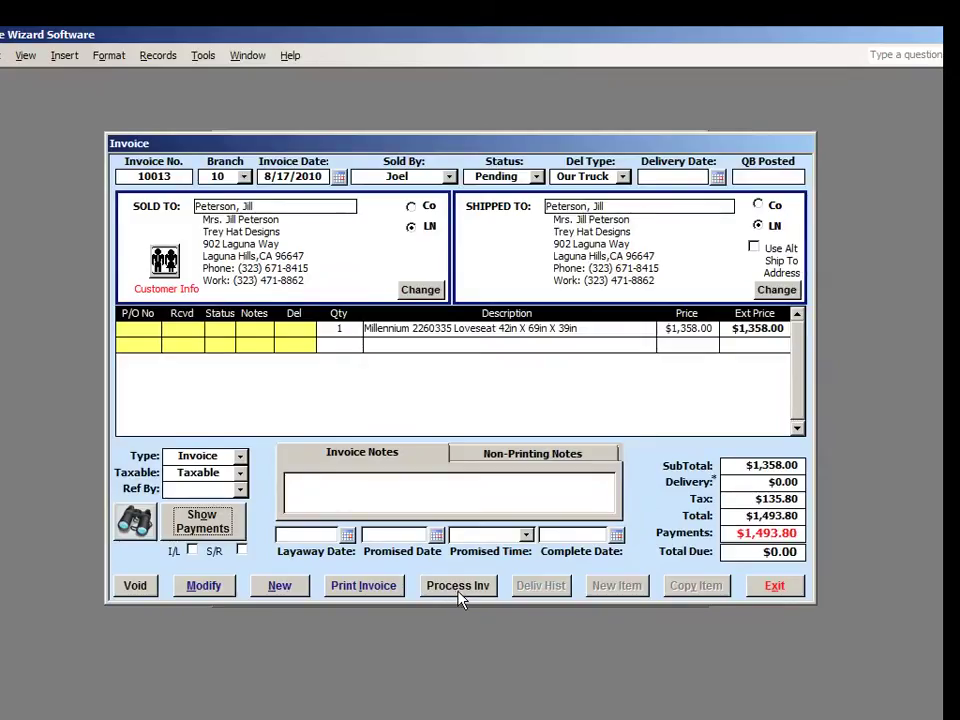
Process the loveseat's inventory as Order Later with quantity 1 for branch 20, and show the order items.
left_click(472, 592)
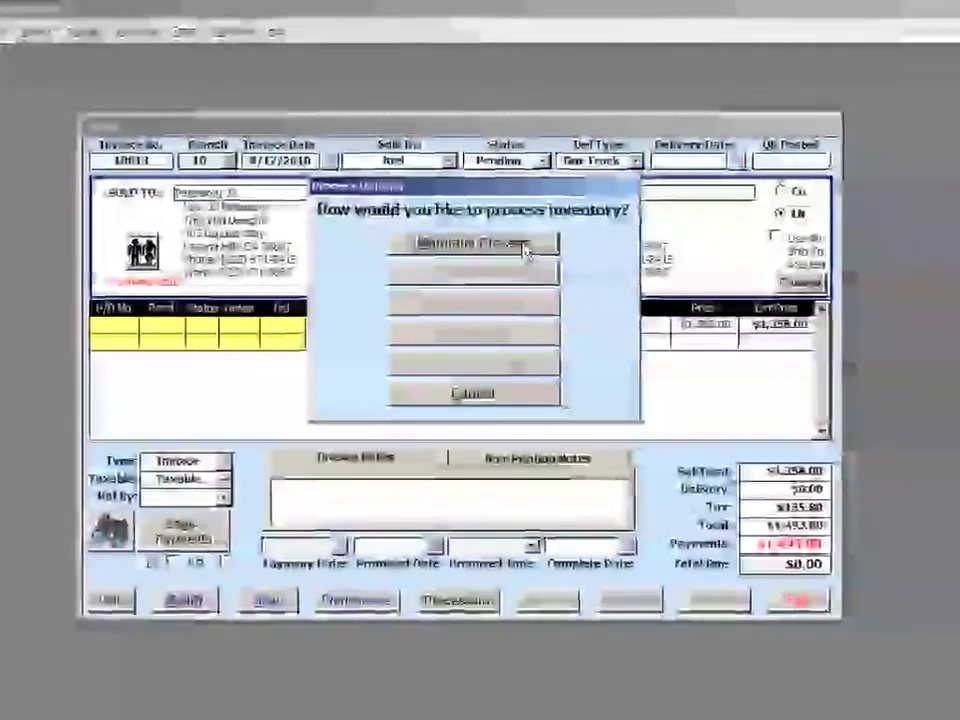
left_click(522, 245)
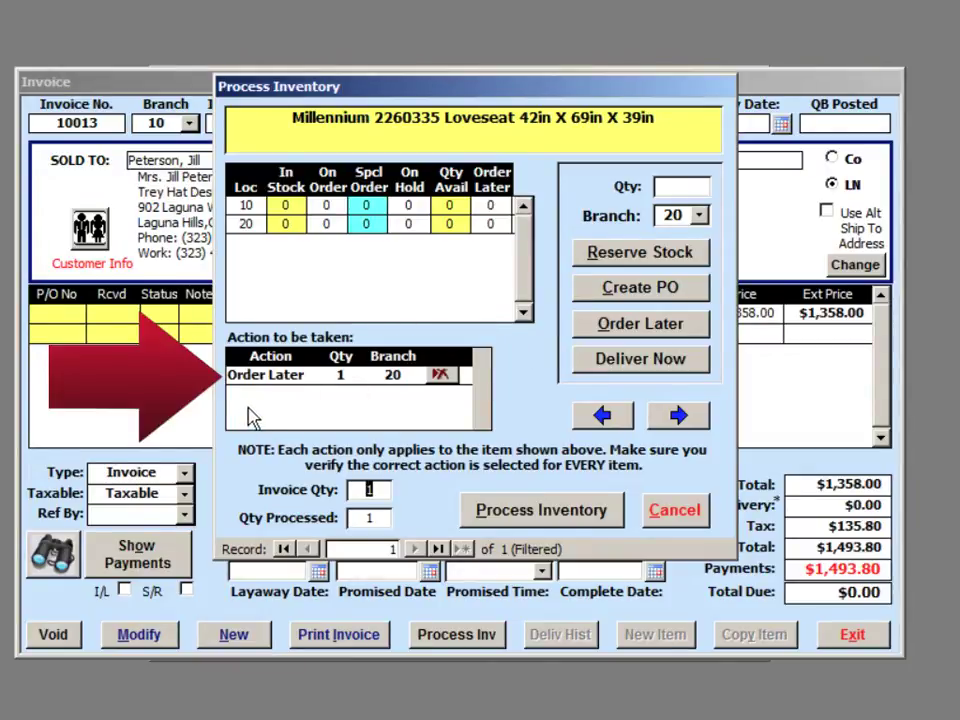
left_click(508, 510)
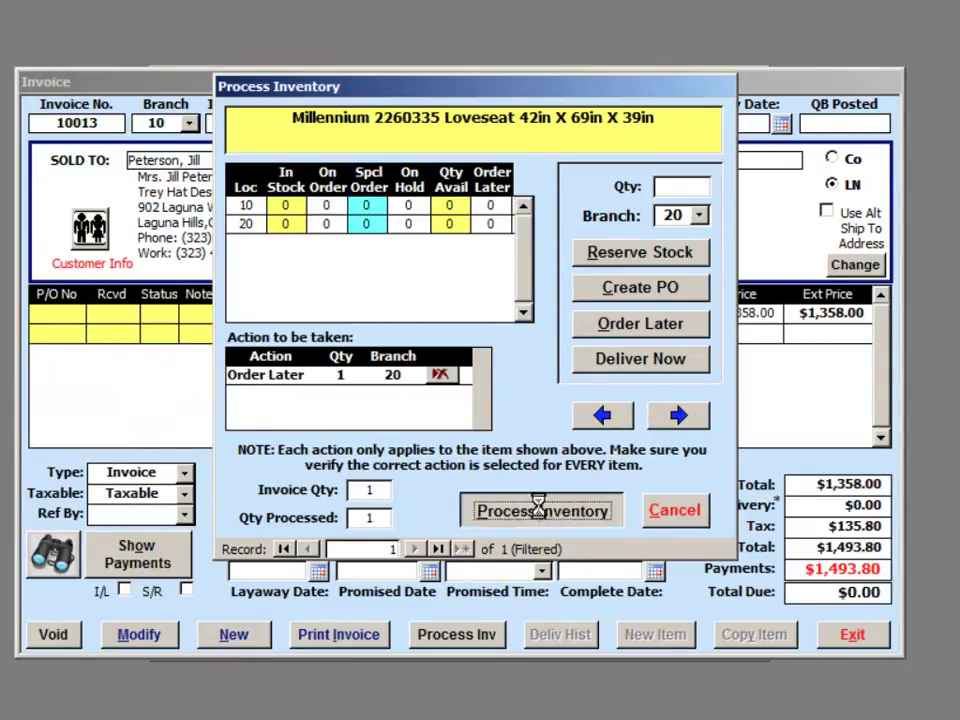
left_click(538, 445)
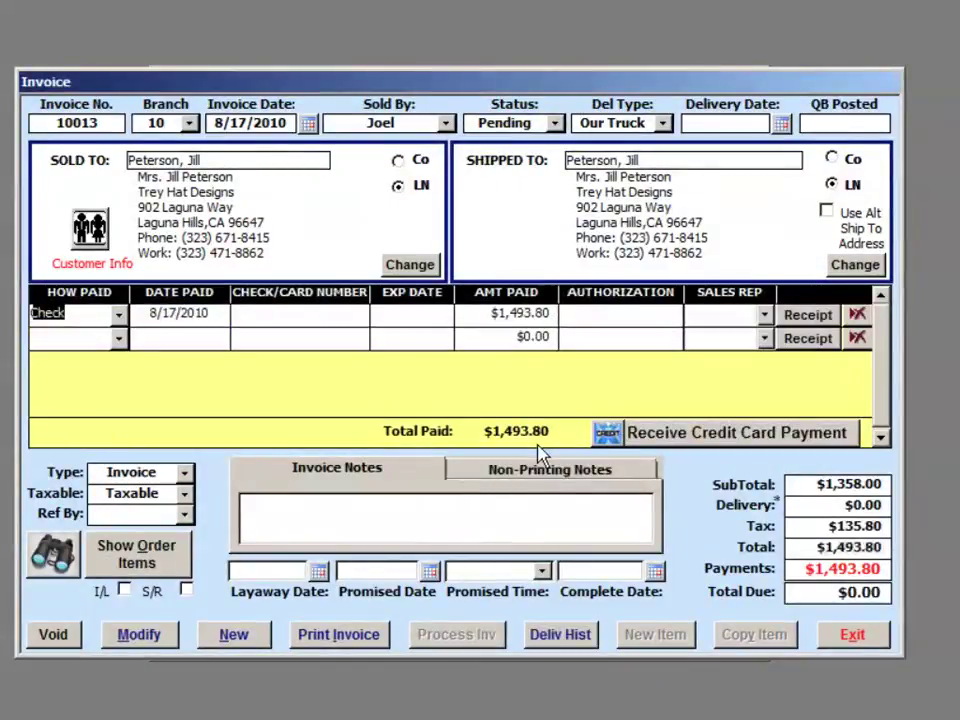
left_click(105, 568)
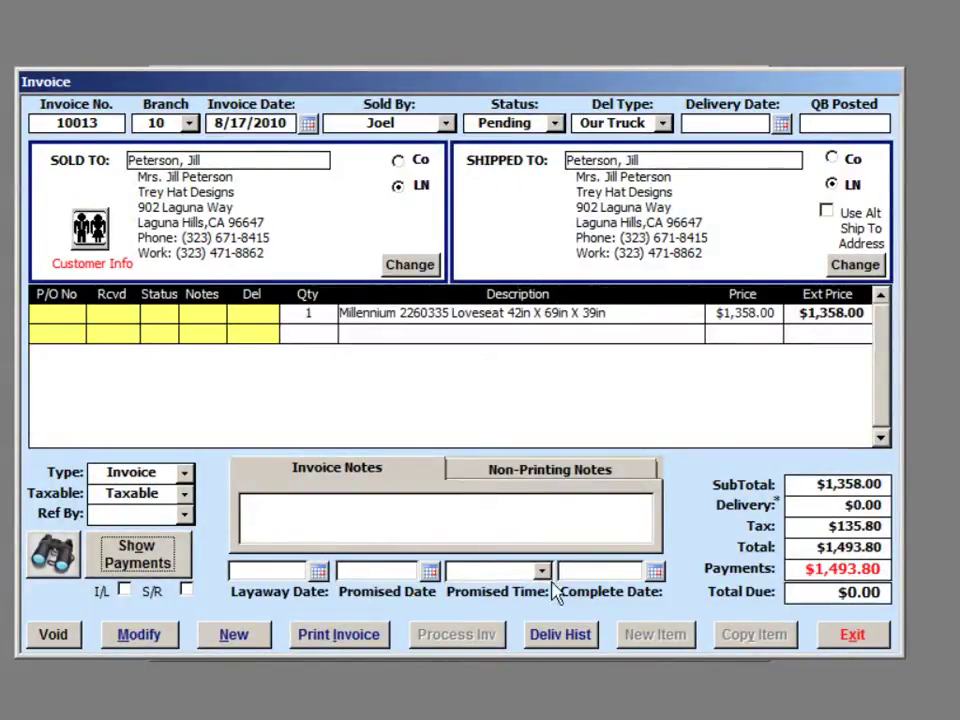
Start another new invoice, find model 3150189, and check the reclining sofa's Order Later quantity in its item information.
left_click(240, 635)
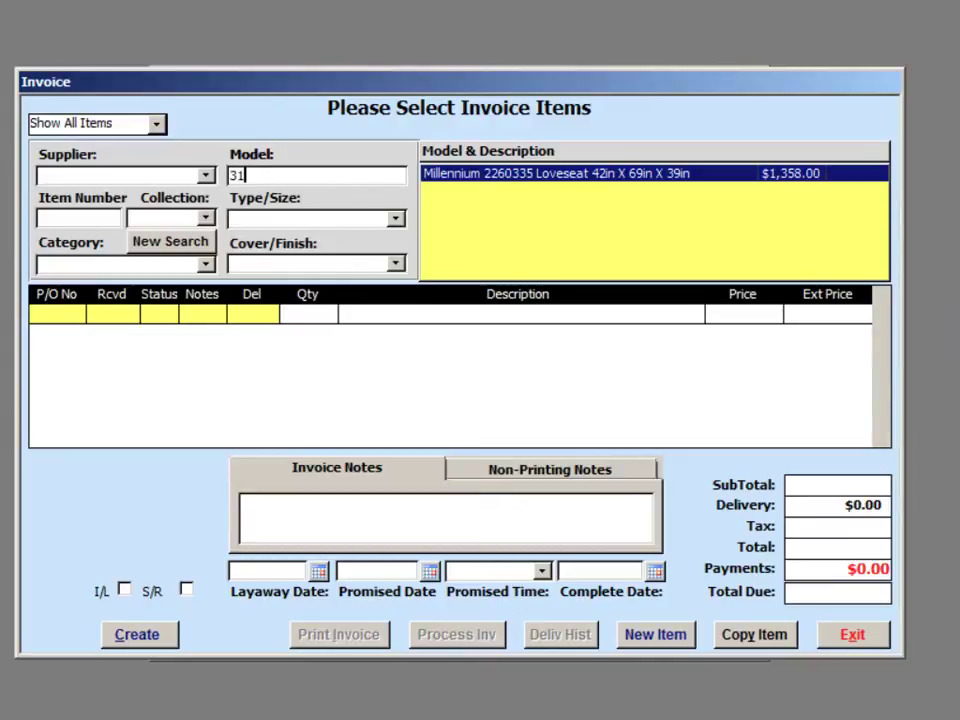
type("3150189")
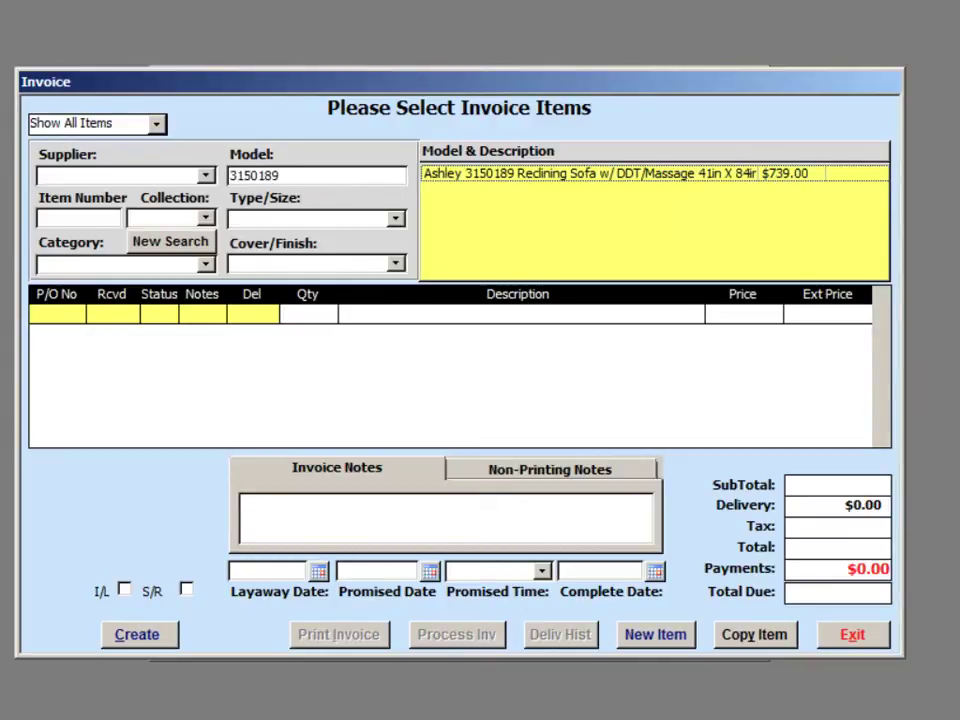
left_click(476, 177)
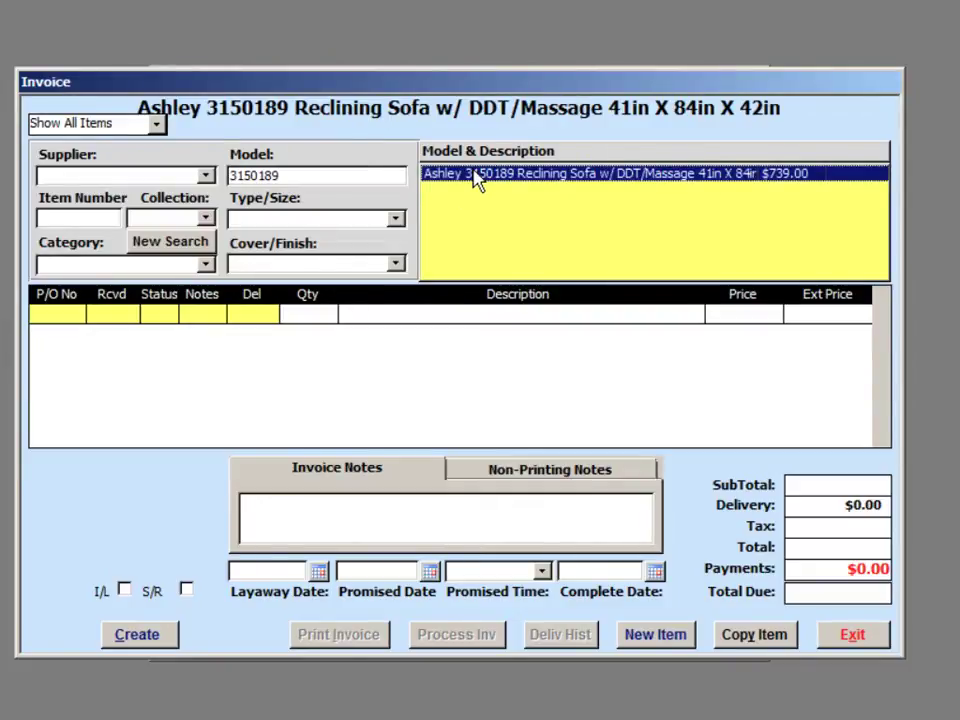
right_click(477, 181)
left_click(523, 185)
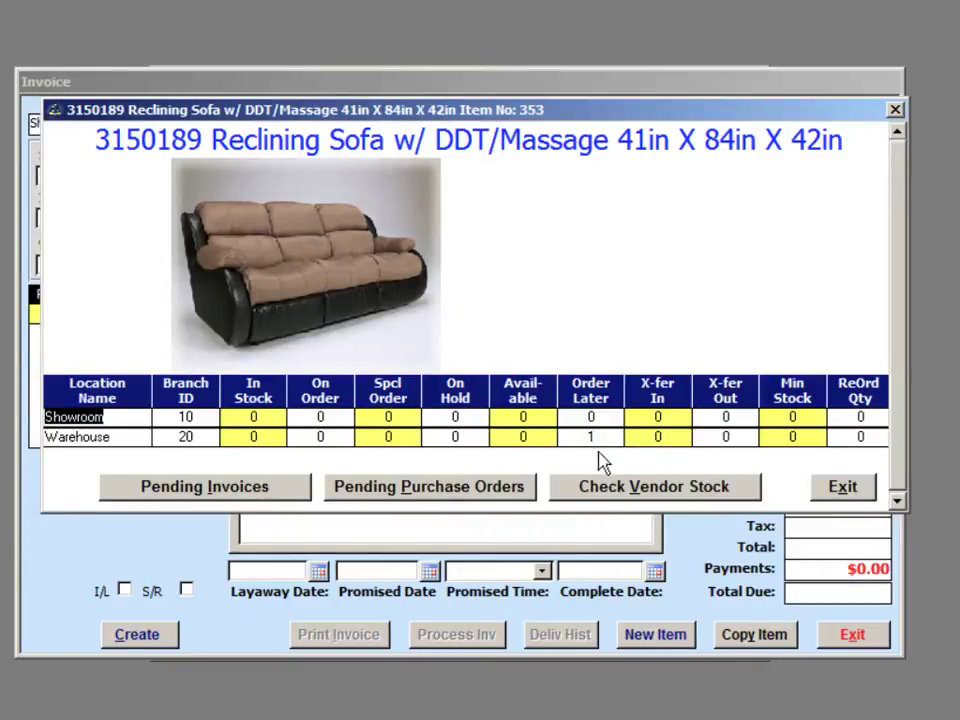
Check the vendor's stock for the 3150189 reclining sofa and close its item information.
left_click(675, 490)
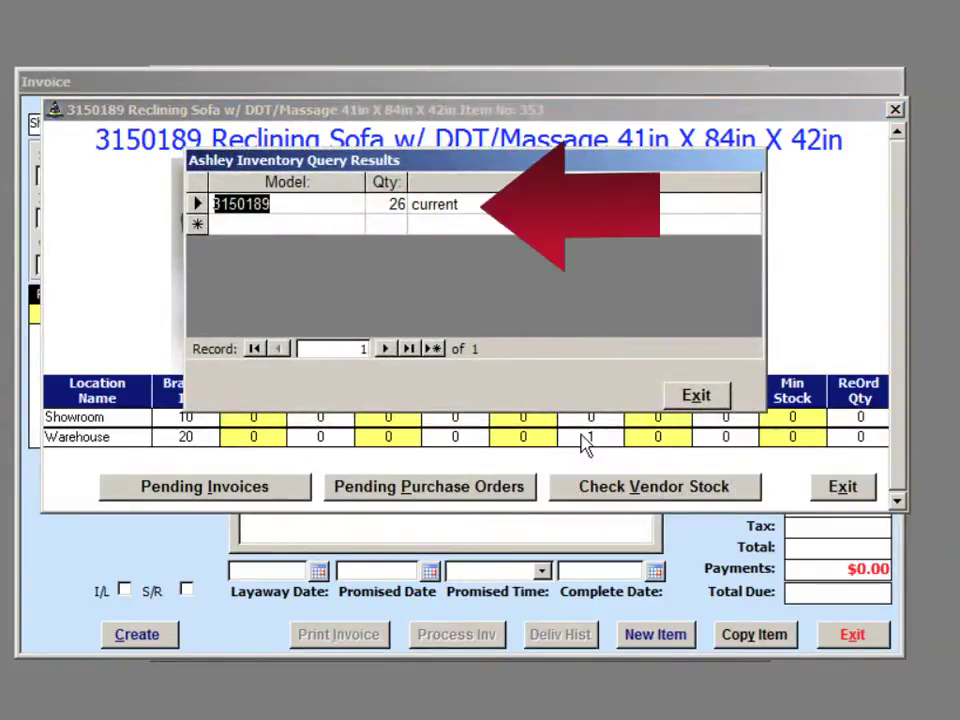
left_click(688, 400)
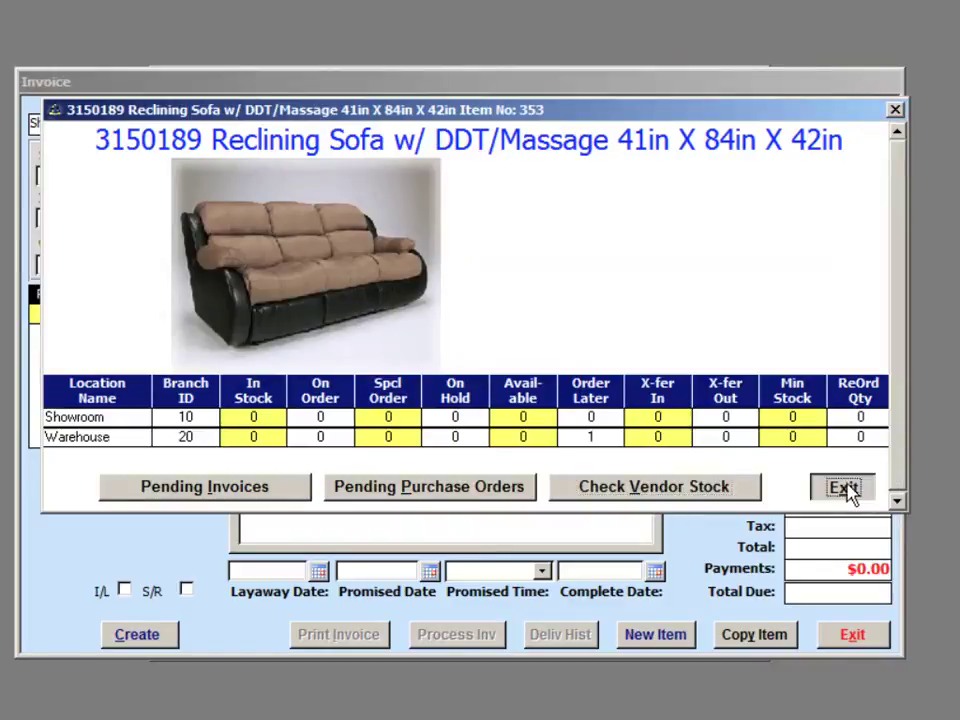
left_click(843, 488)
Add the 3150189 reclining sofa, D191-60 server and B371-31 dresser to the invoice, one of each.
double_click(525, 189)
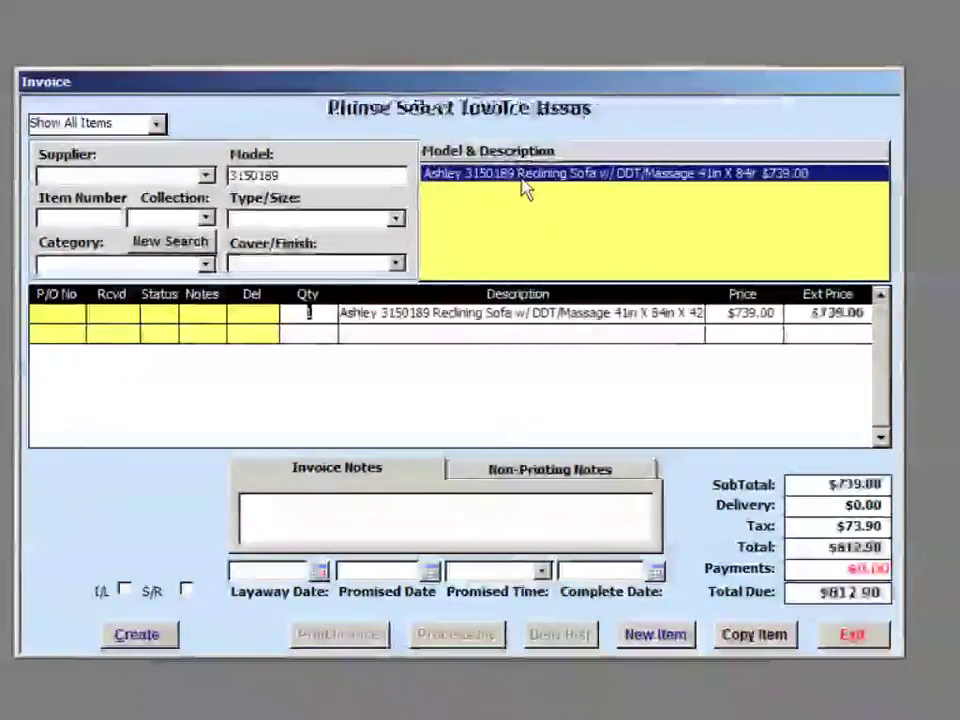
left_click(311, 174)
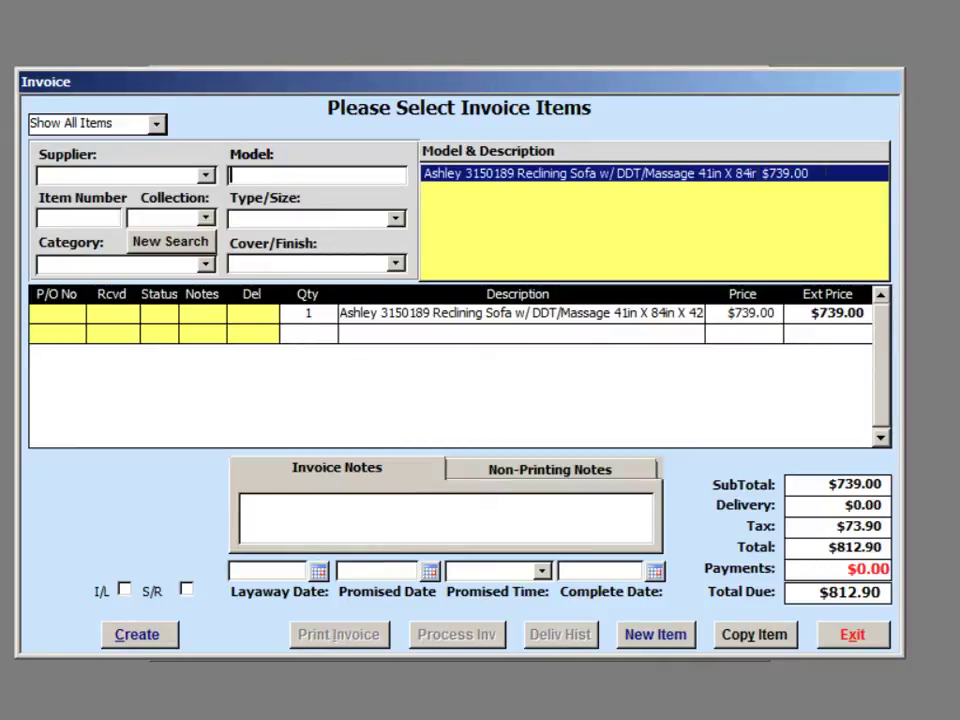
type("D191-60")
key("Return")
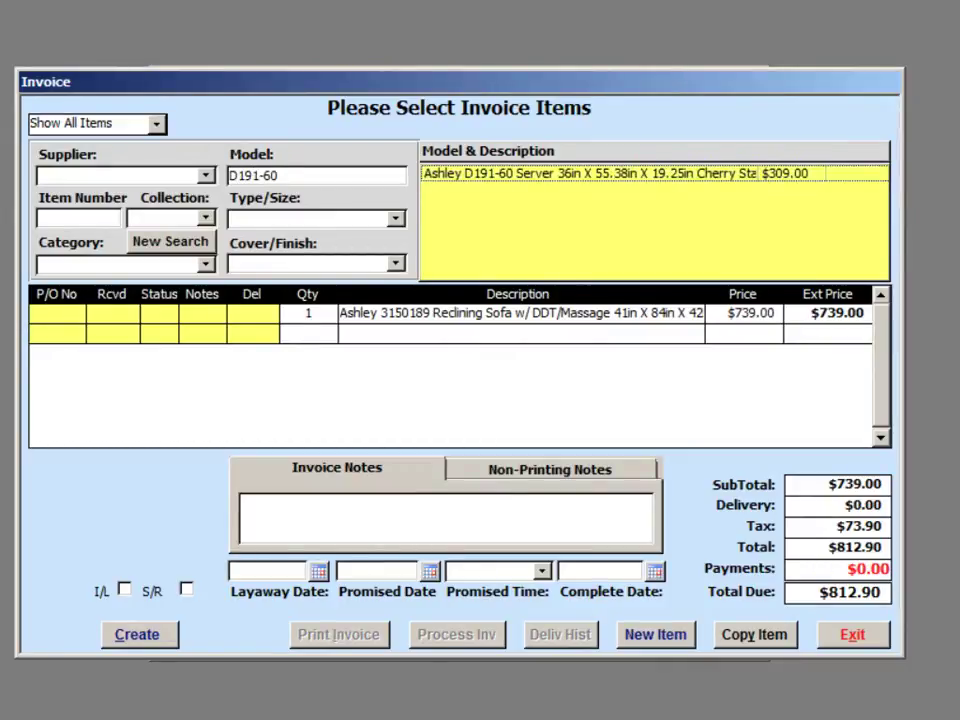
double_click(481, 174)
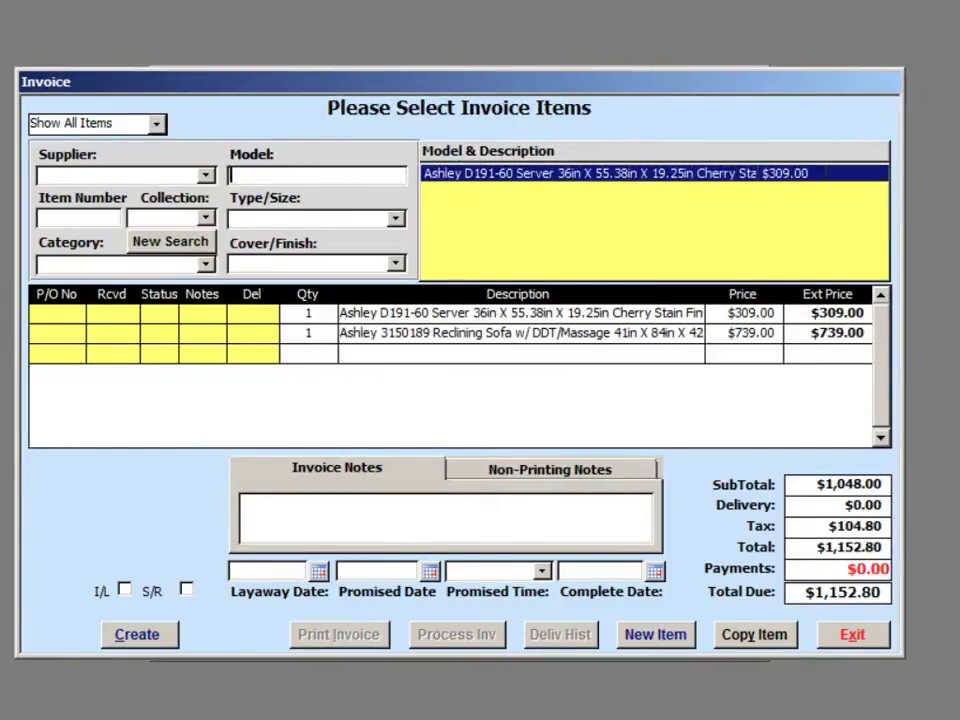
type("B371-31")
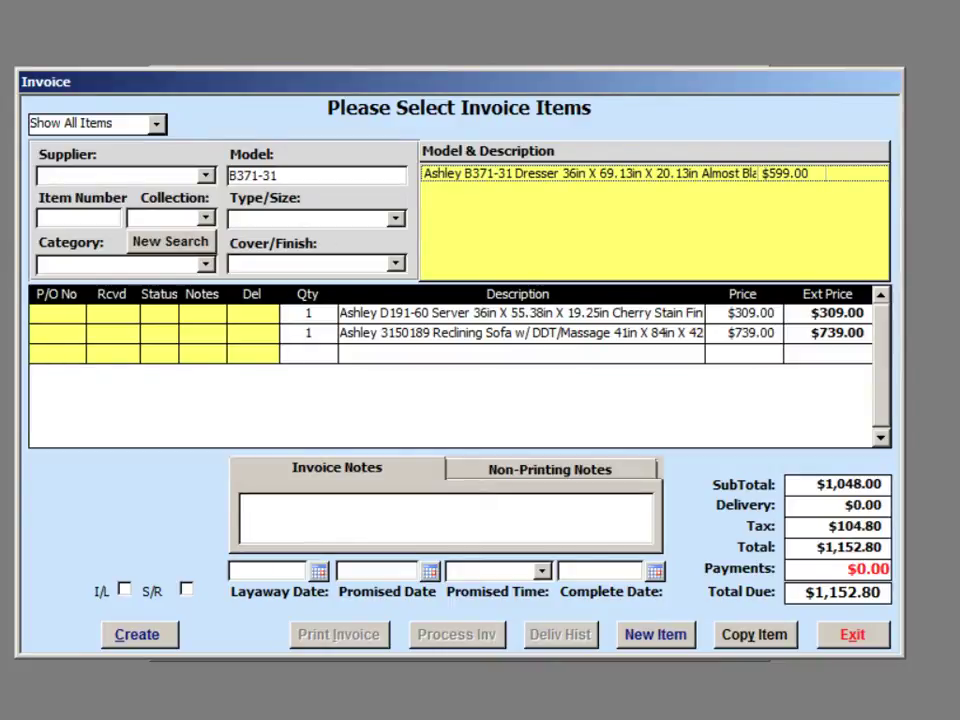
double_click(549, 174)
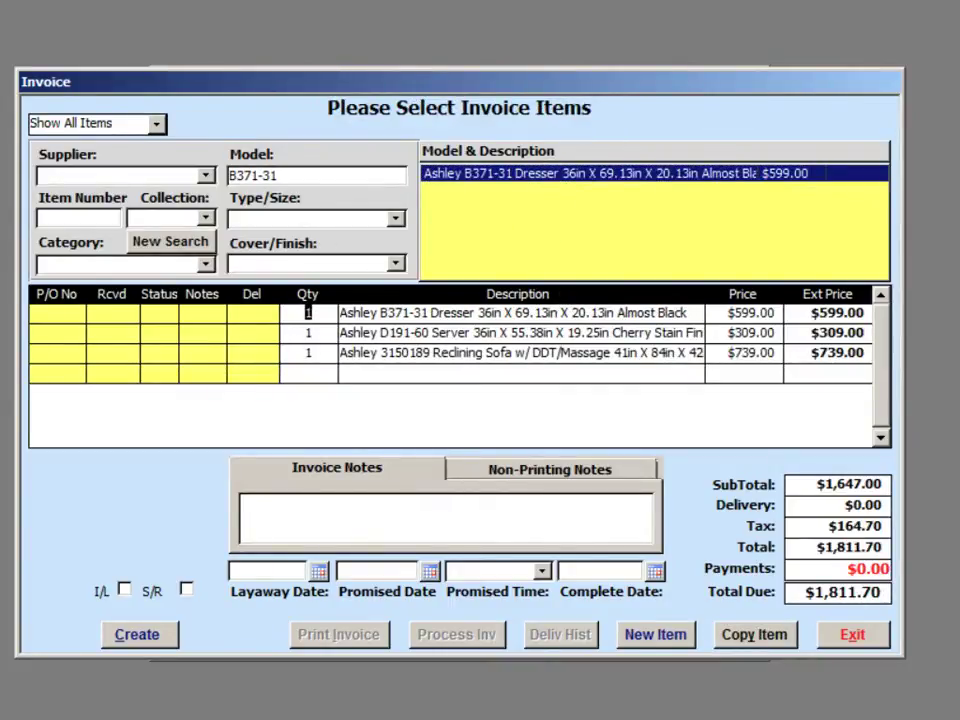
Show the item information of the D191-60 server, check vendor stock for the invoice's models, and close the information.
right_click(535, 343)
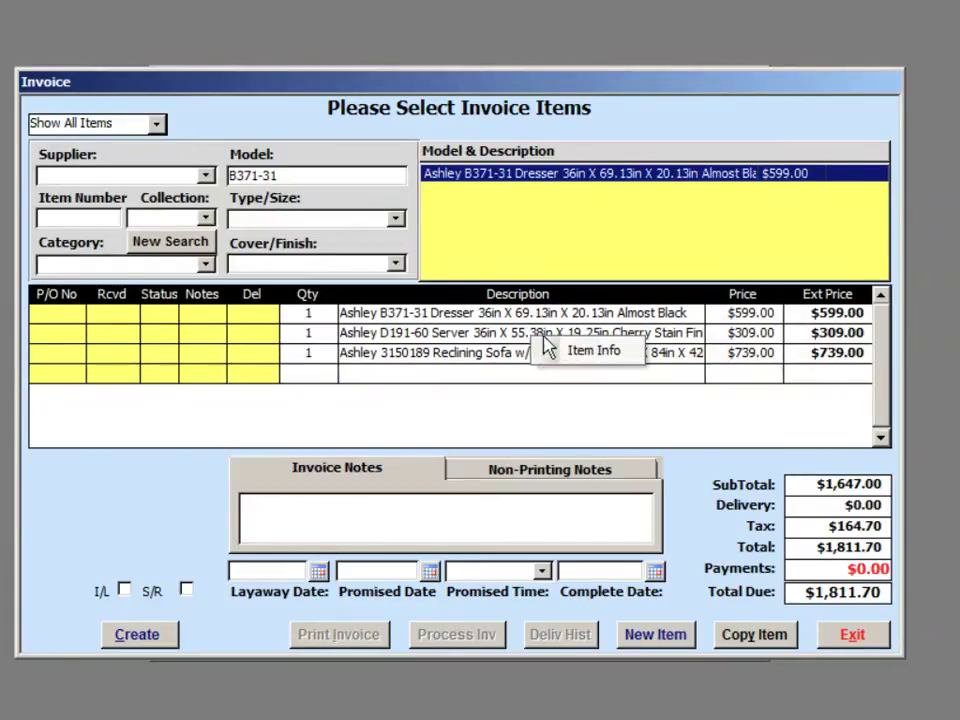
left_click(580, 351)
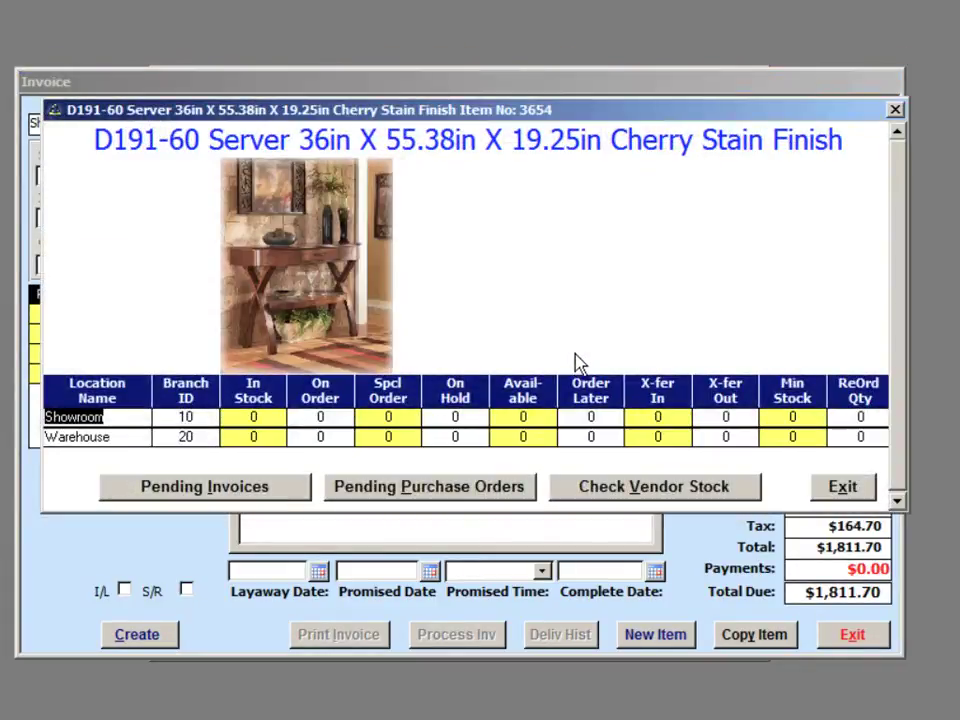
left_click(641, 489)
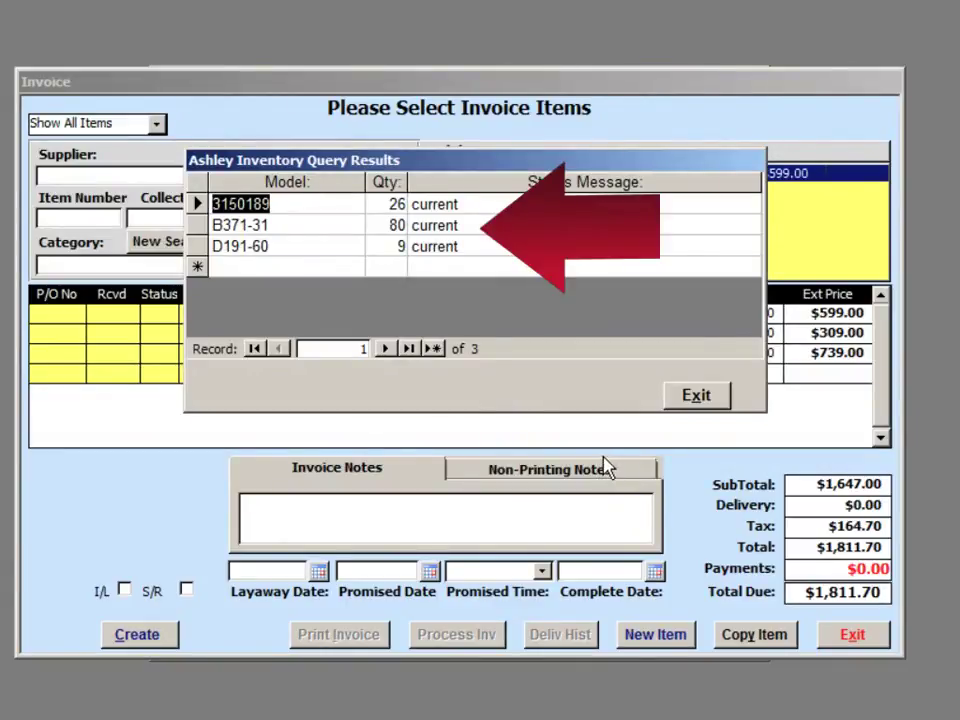
left_click(694, 395)
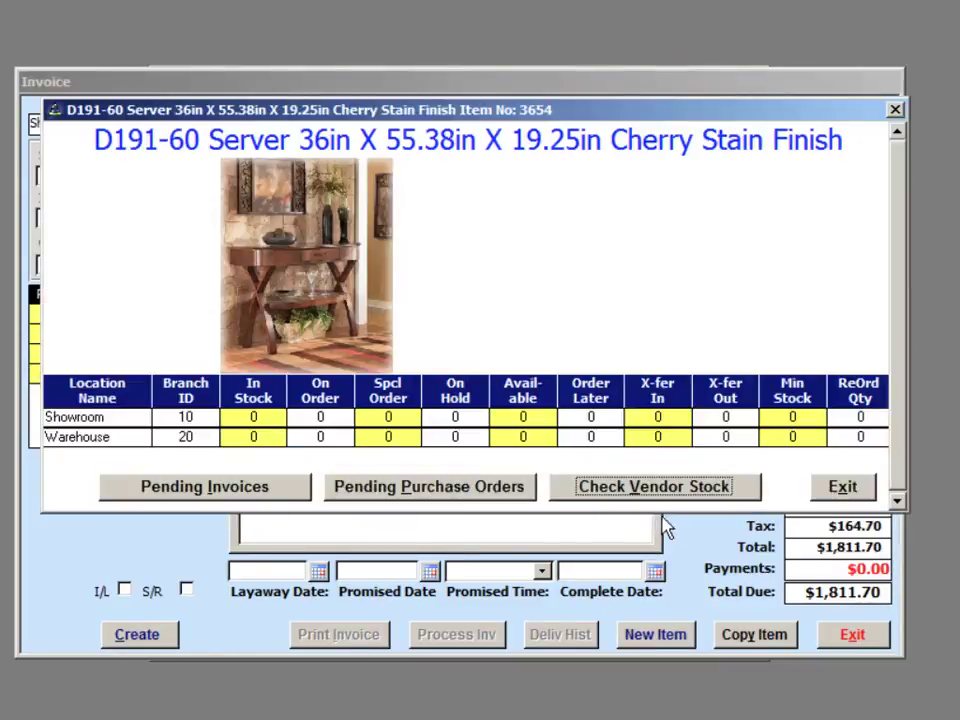
left_click(843, 488)
Create the invoice with the salesperson filled in and an existing customer chosen from the customer list.
left_click(137, 634)
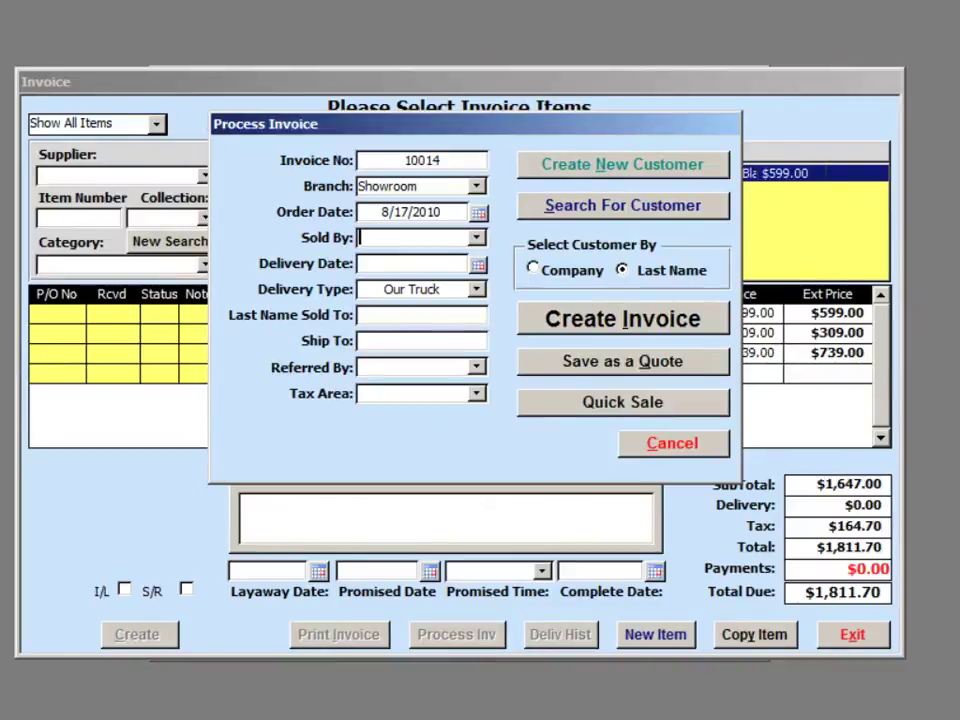
type("MArty")
key("Tab")
key("alt+s")
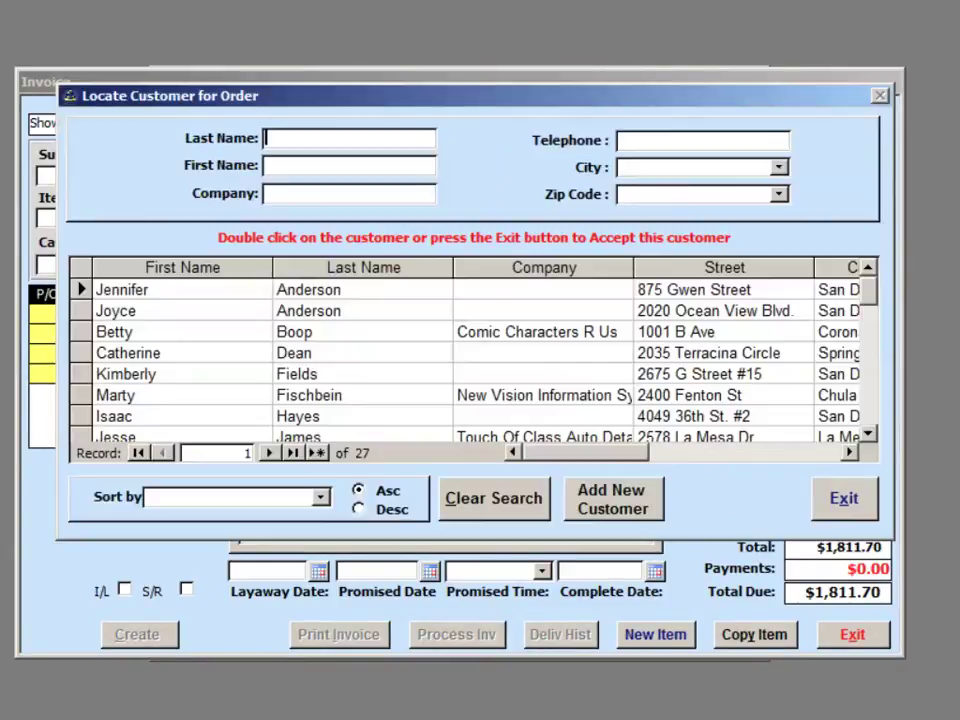
left_click(870, 369)
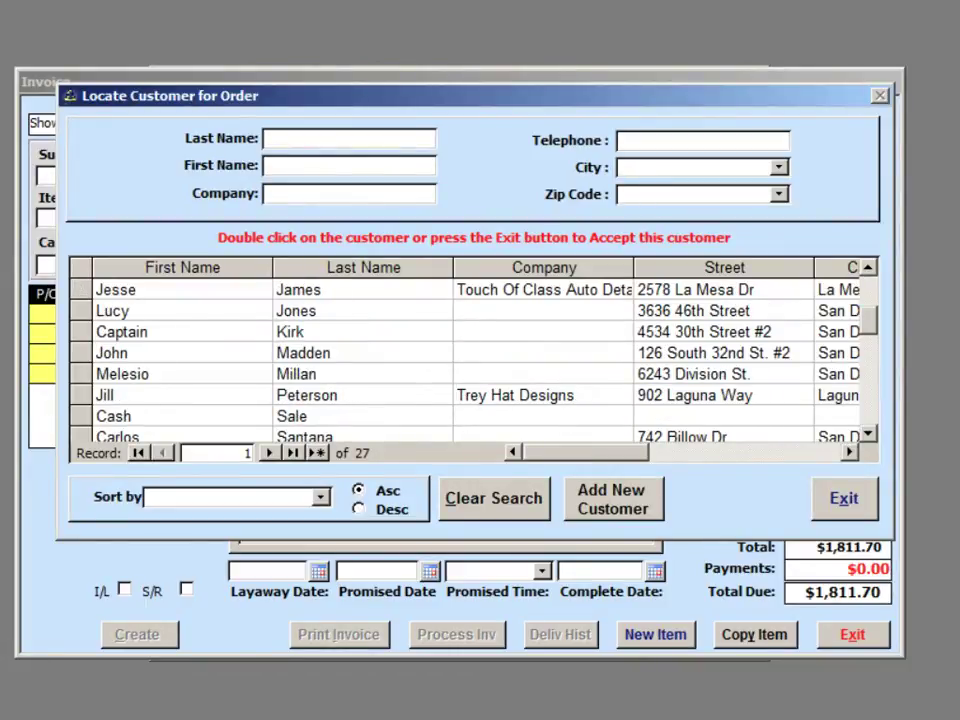
double_click(331, 352)
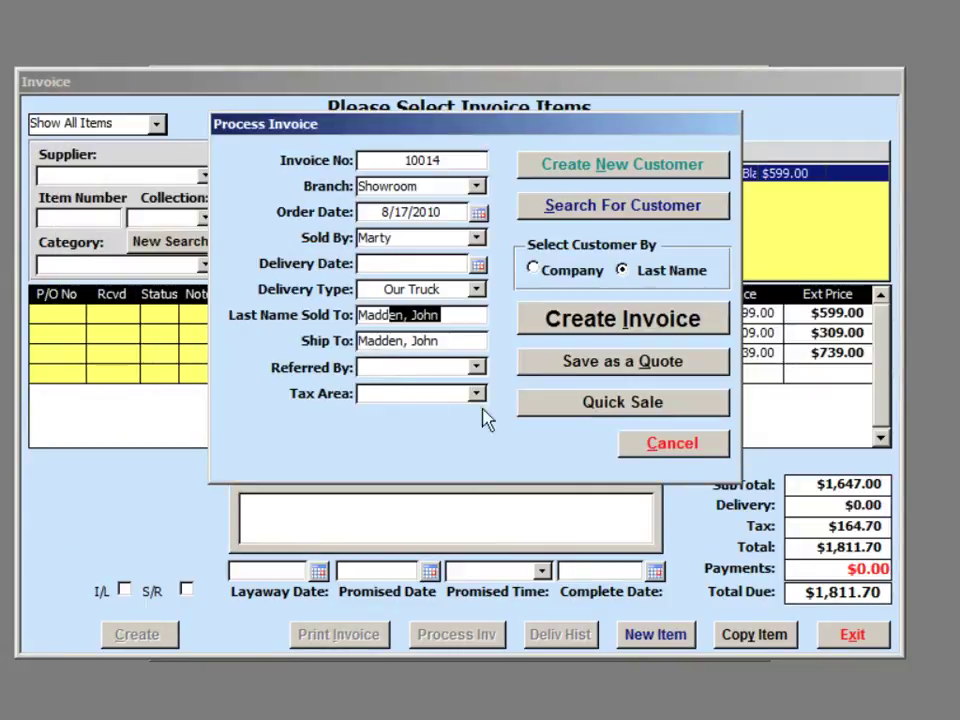
left_click(596, 330)
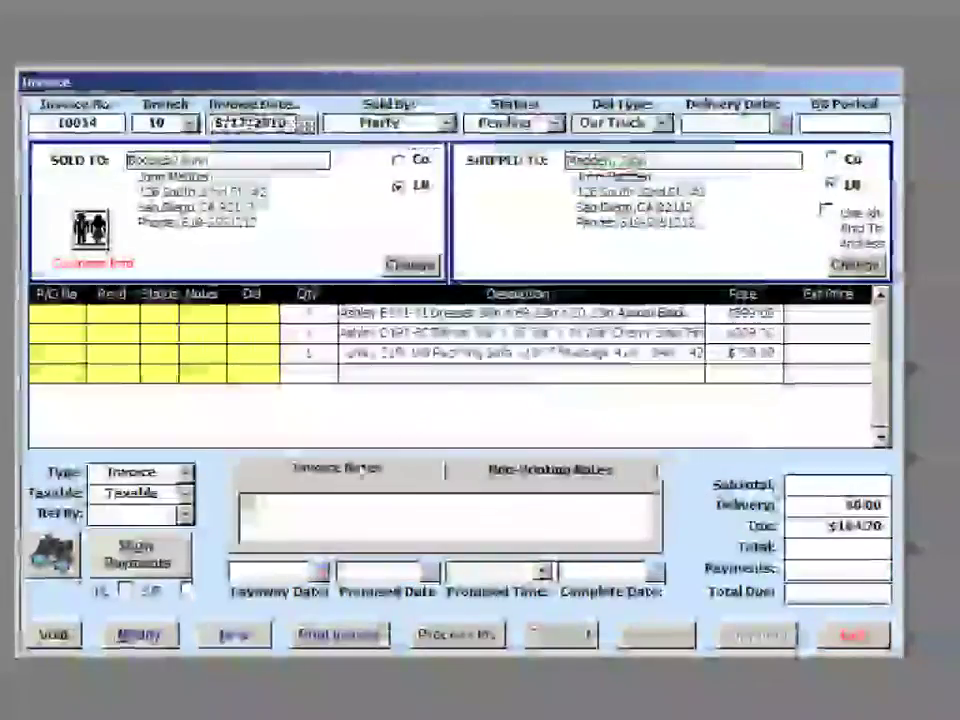
Record a cash payment of $1,000.00 dated 8/17/2010 on the invoice, and show the order items again.
left_click(140, 548)
left_click(119, 315)
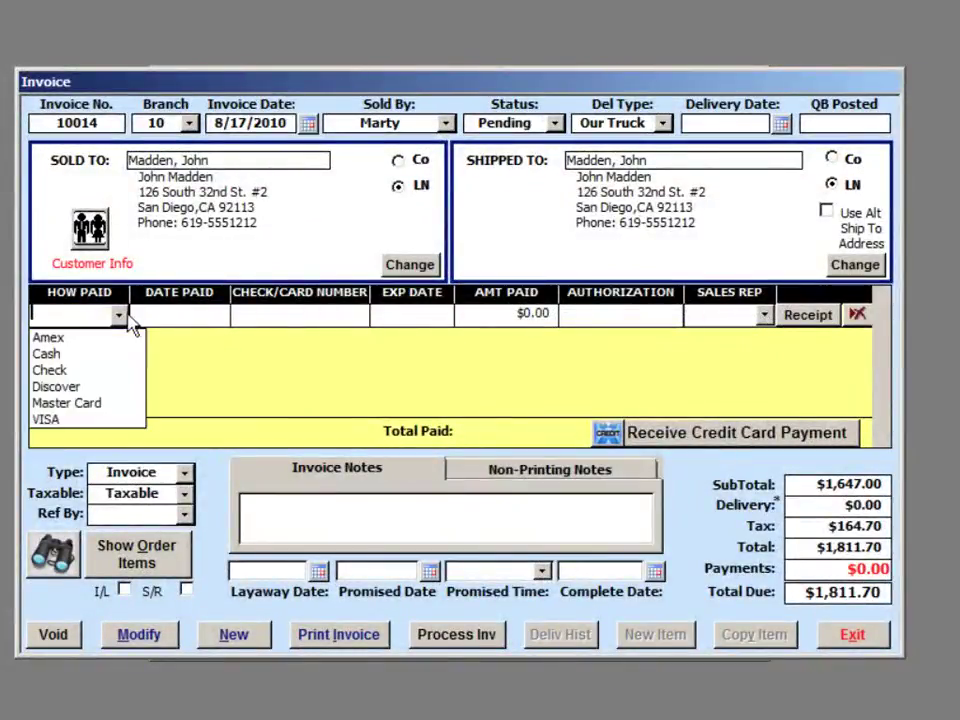
left_click(110, 354)
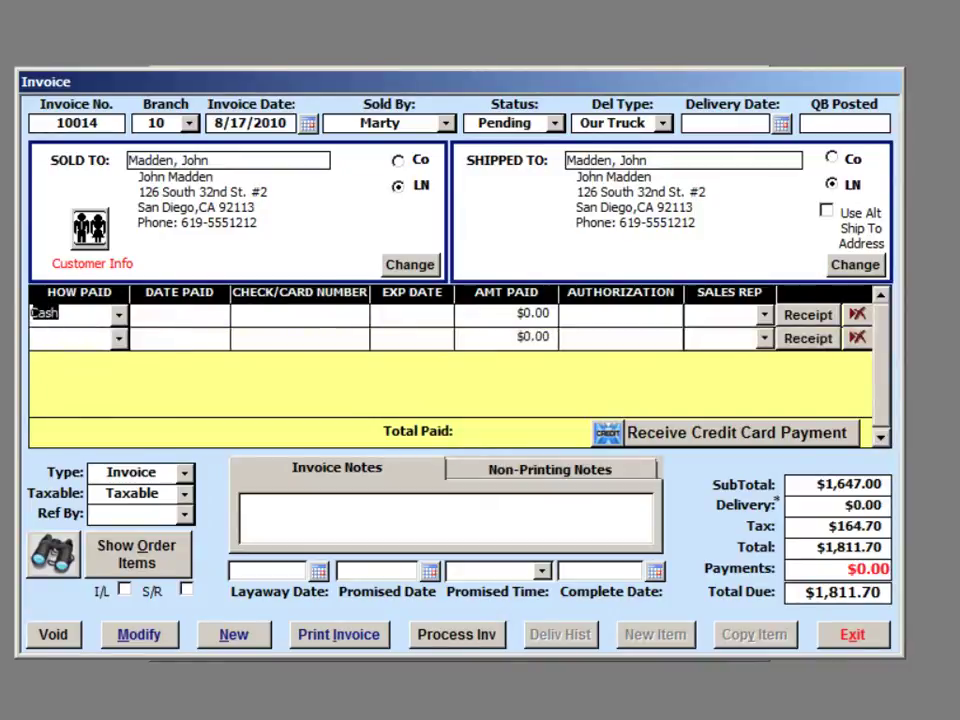
double_click(195, 314)
double_click(520, 314)
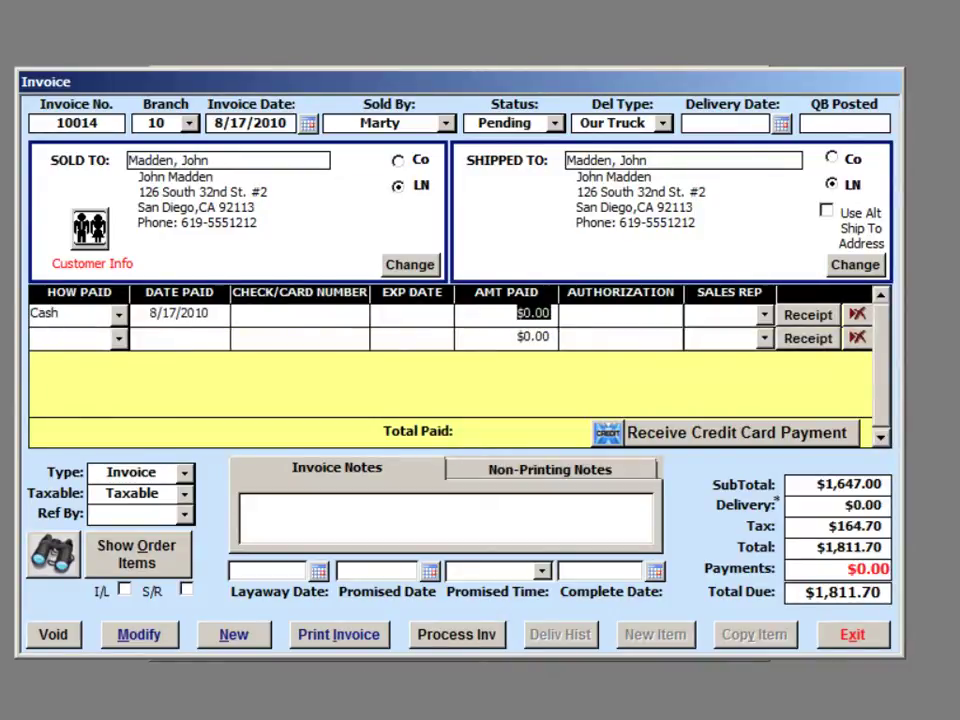
type("1000")
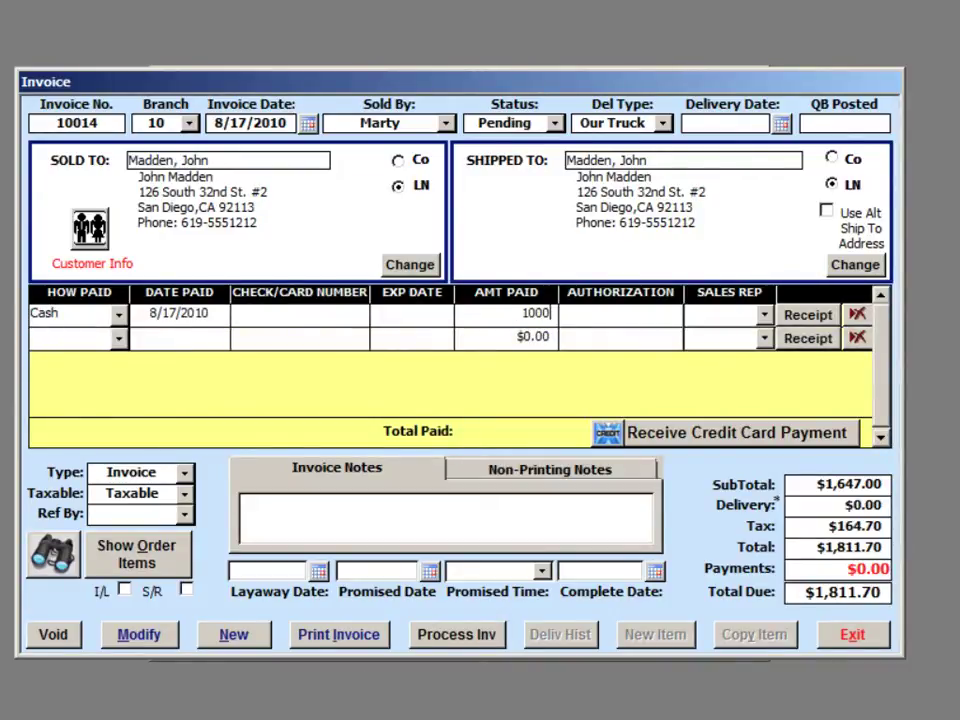
left_click(632, 315)
left_click(531, 446)
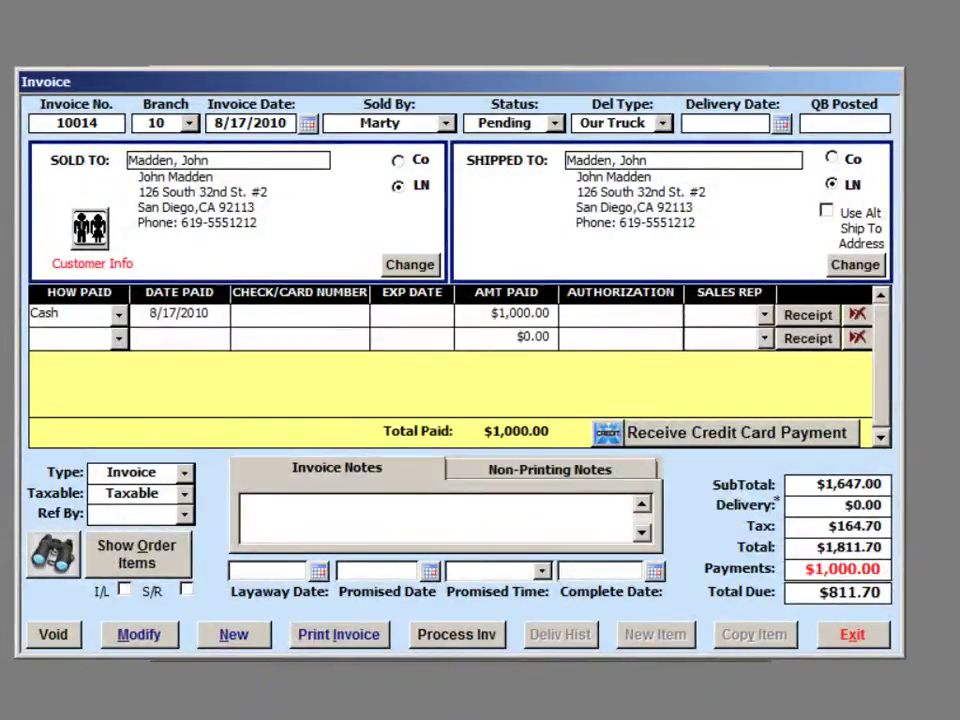
left_click(180, 546)
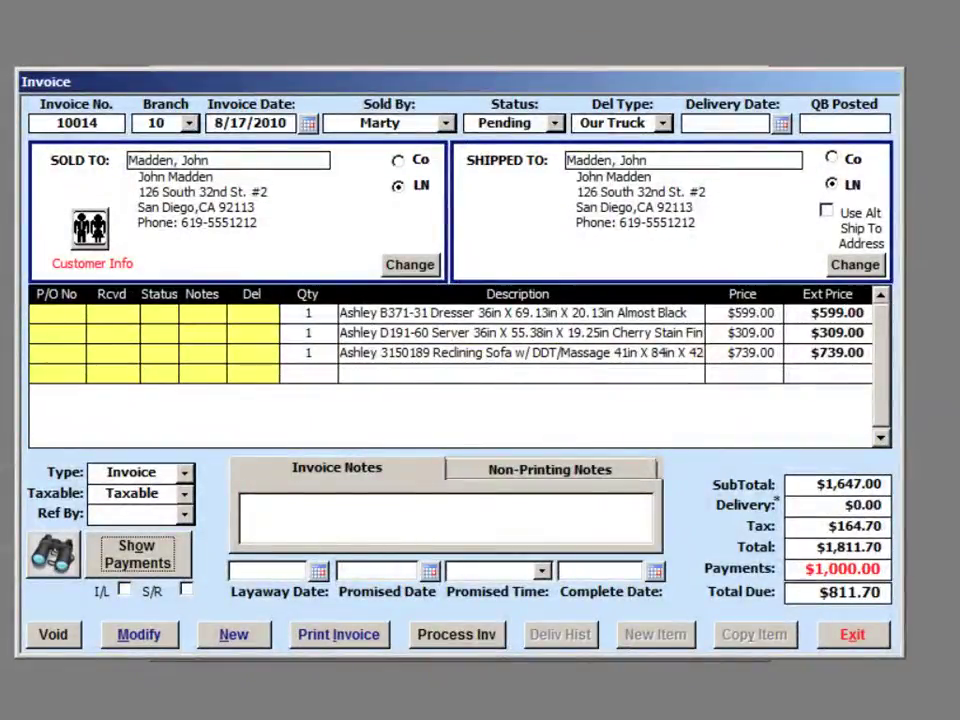
Process the invoice's dresser, server and sofa as Order Later for branch 20, quantity 1 each, and close the invoice.
left_click(482, 632)
left_click(435, 217)
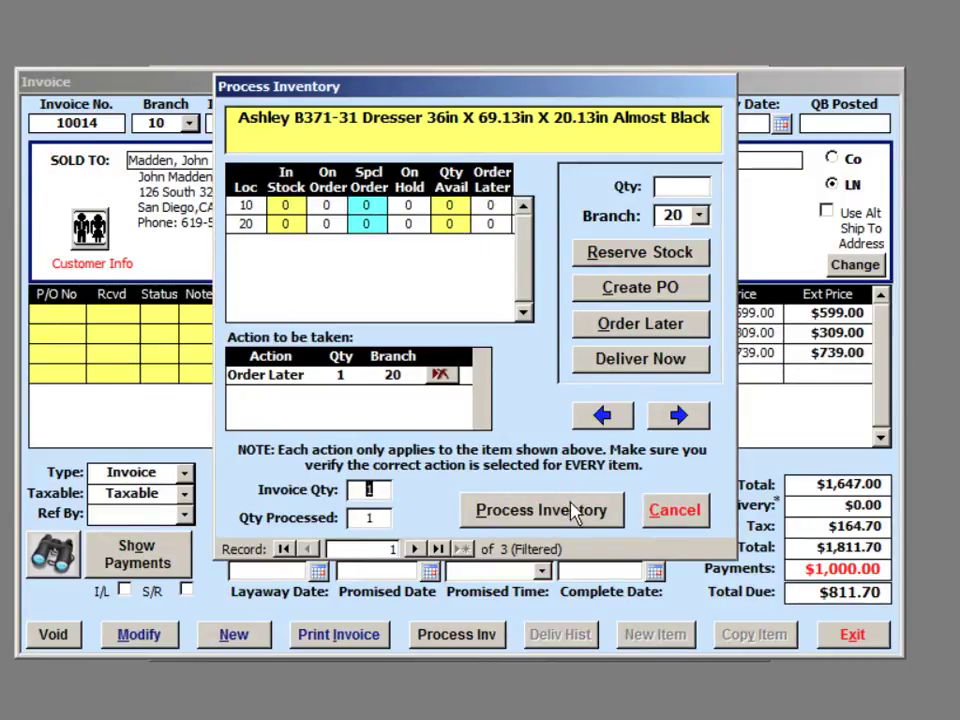
left_click(533, 512)
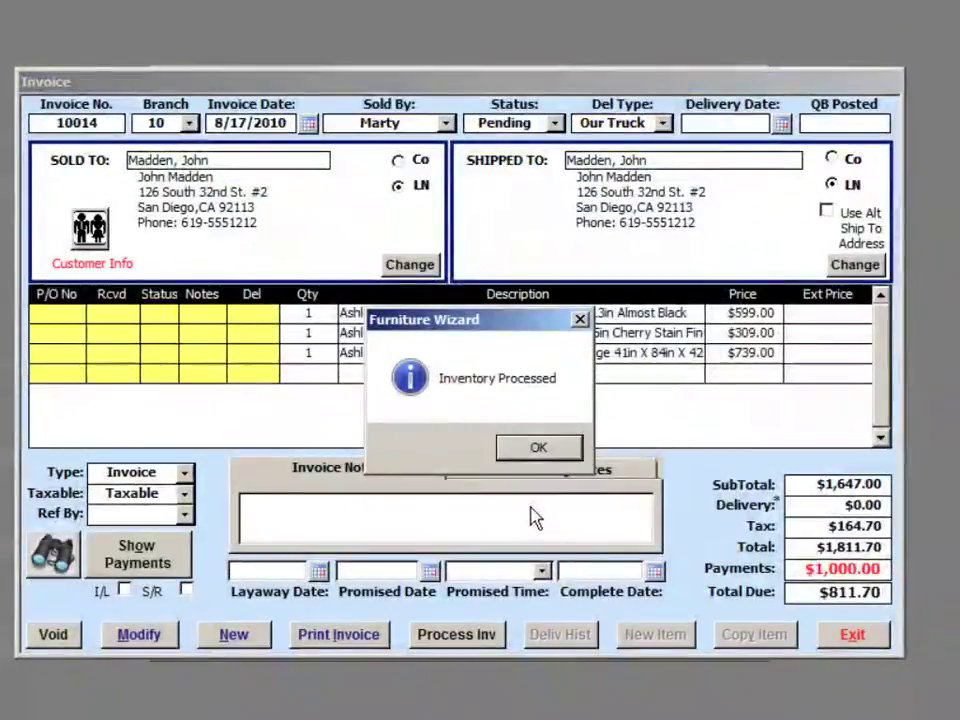
left_click(544, 449)
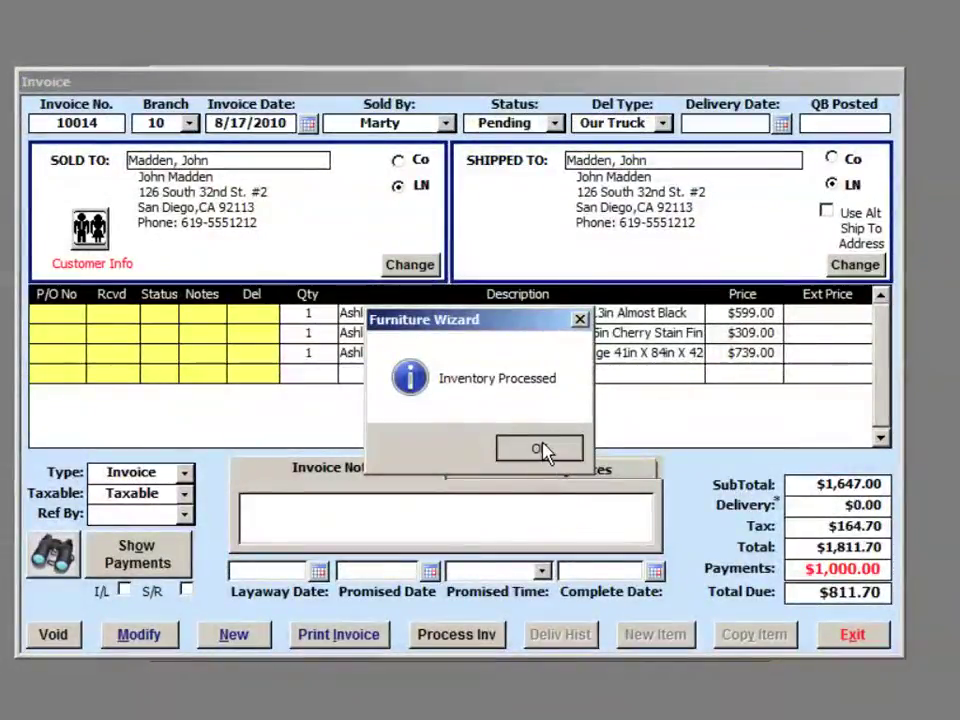
left_click(848, 636)
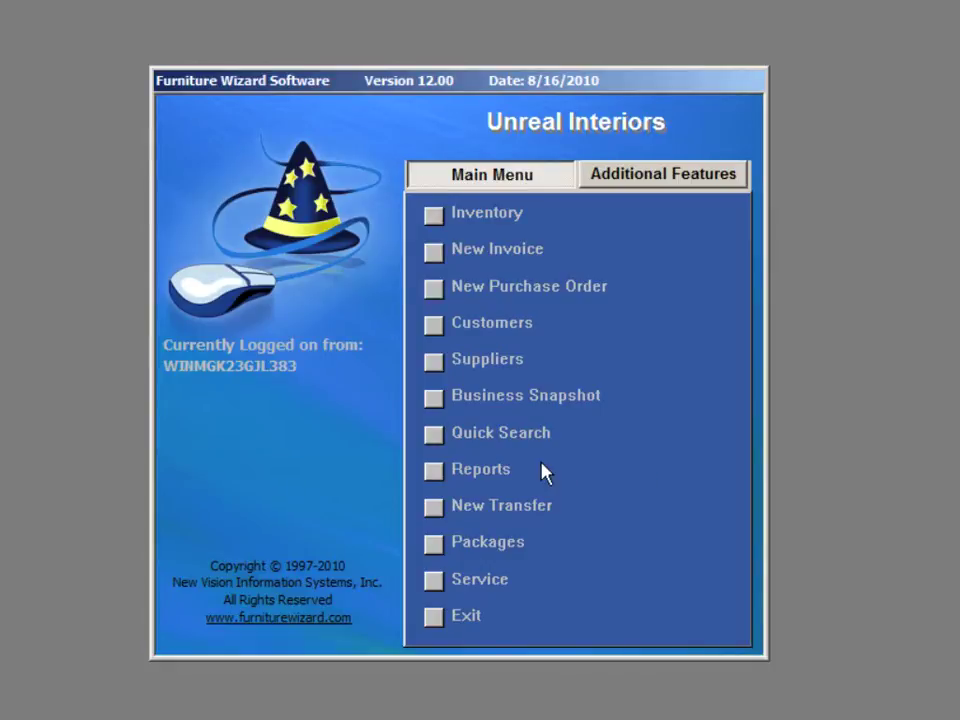
Preview the Order Later Report from the purchase order reports for this month.
left_click(494, 471)
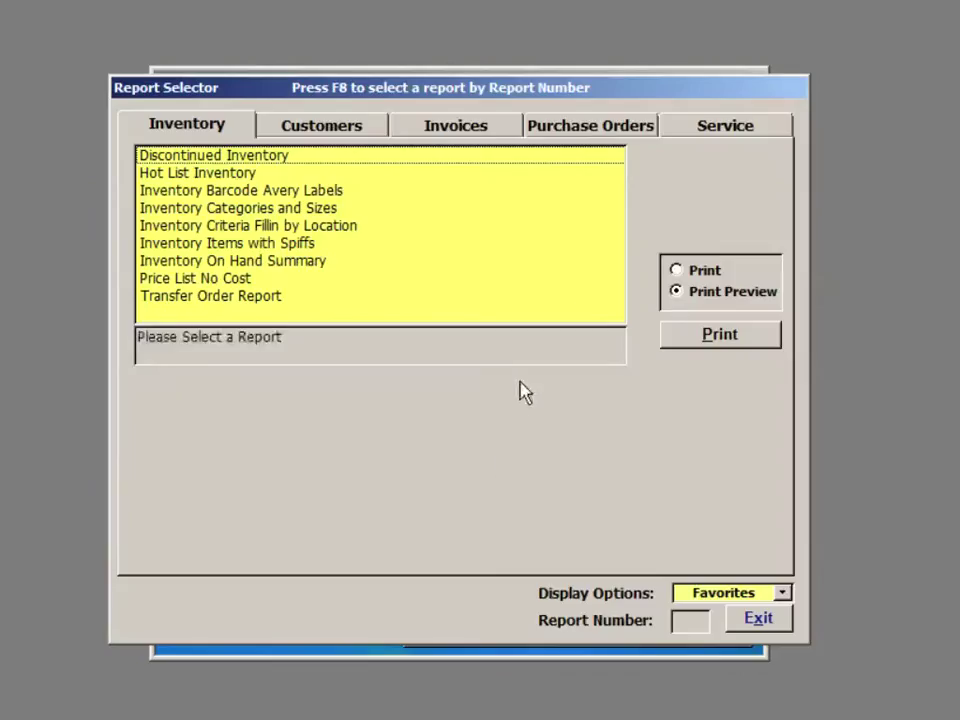
left_click(546, 125)
left_click(231, 227)
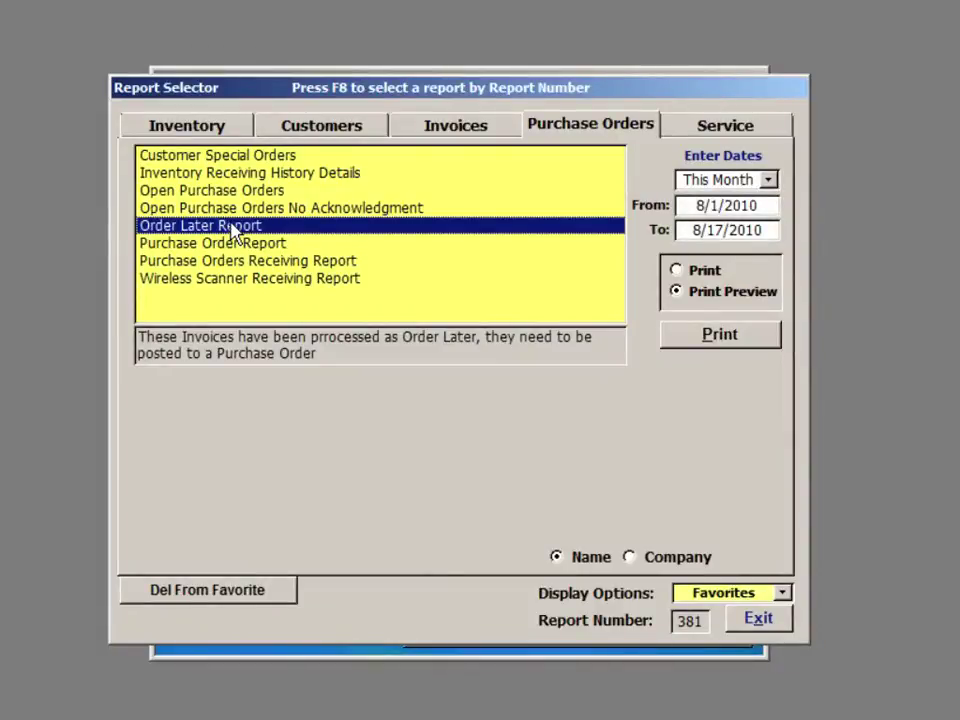
double_click(231, 227)
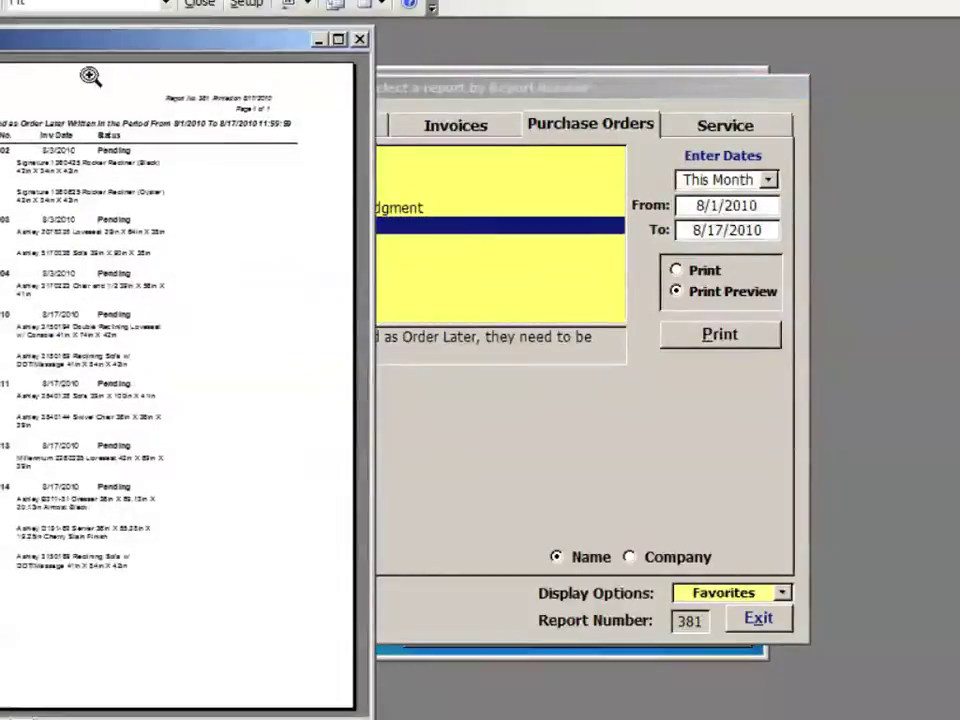
Move and widen the report preview, enlarge the page to 100%, and examine the invoices and items processed as Order Later.
left_click_drag(62, 42, 232, 73)
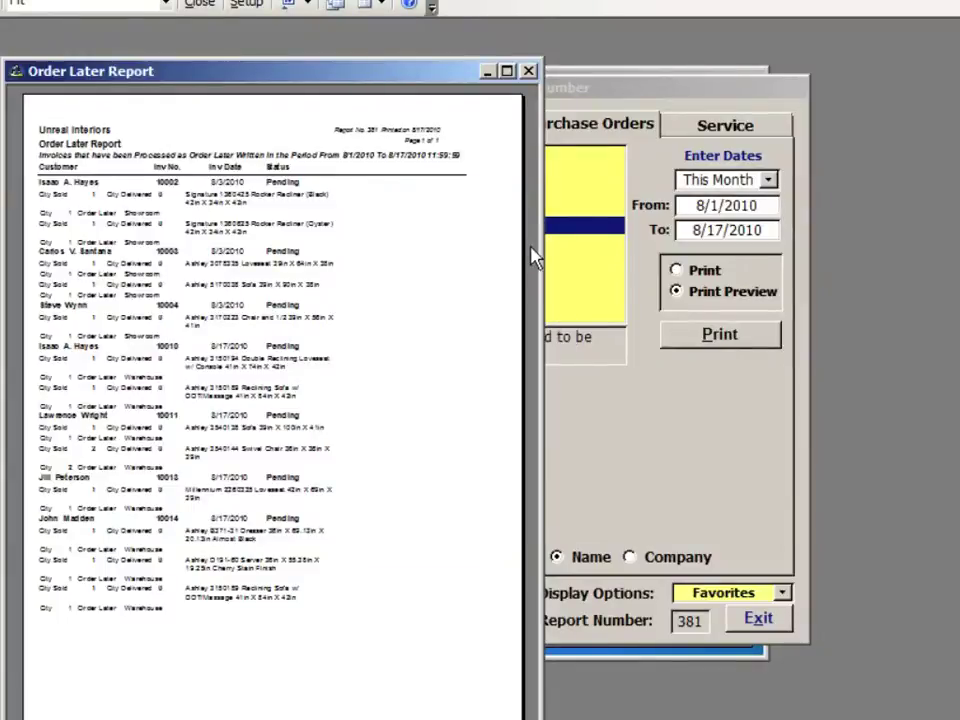
left_click_drag(599, 242, 833, 268)
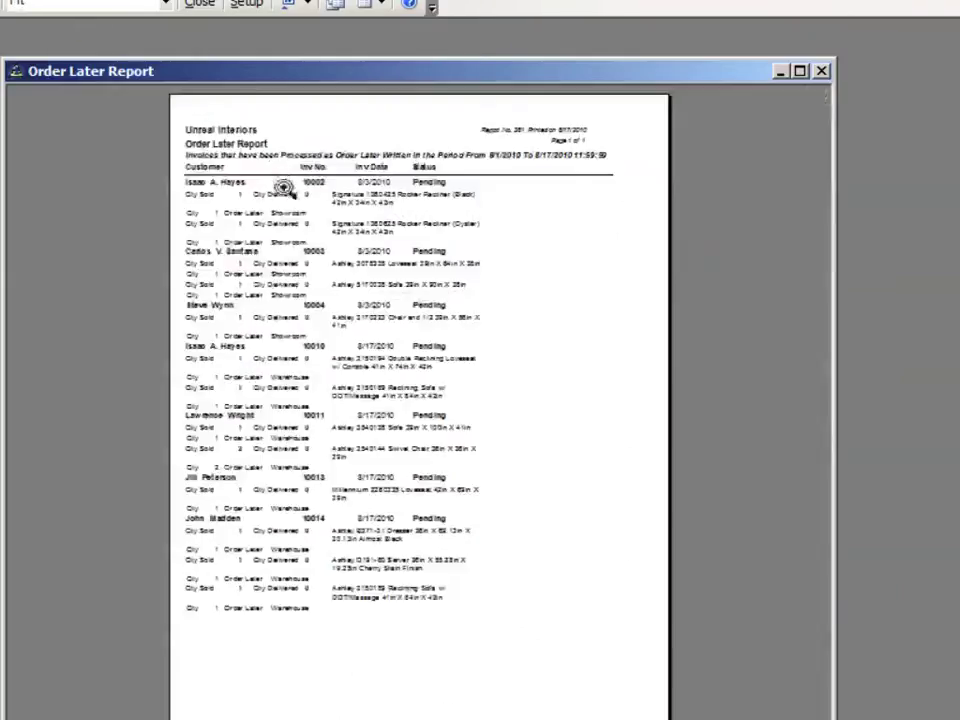
left_click(339, 246)
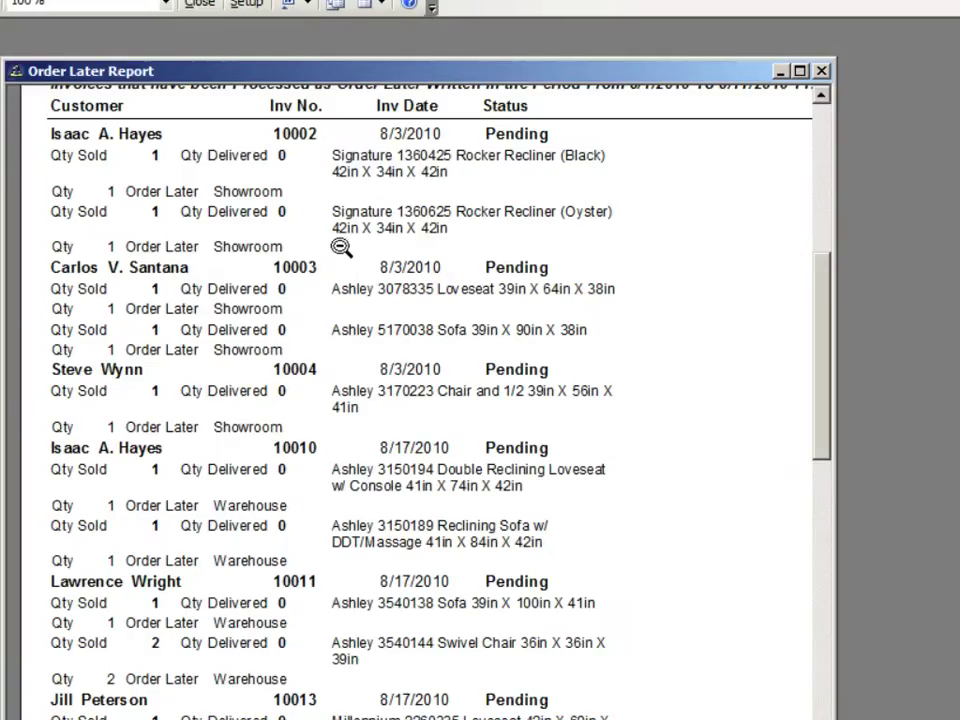
scroll(336, 251, "down", 1)
scroll(334, 248, "down", 3)
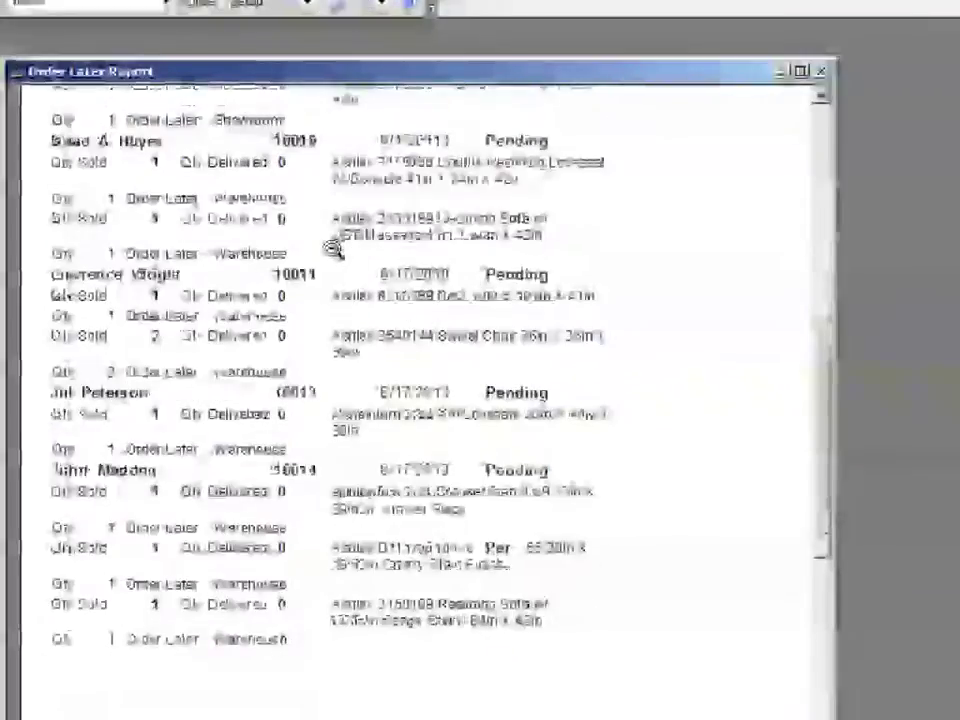
scroll(333, 250, "up", 4)
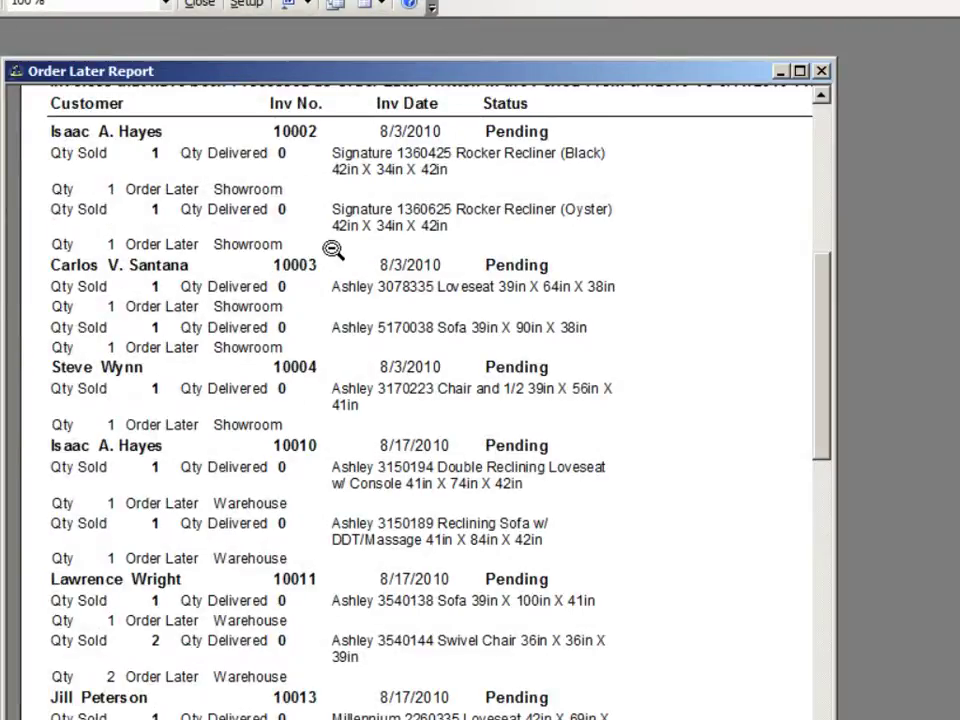
Finish reviewing the Order Later Report, and close both the report preview and the report selector.
scroll(649, 279, "down", 2)
scroll(643, 279, "up", 3)
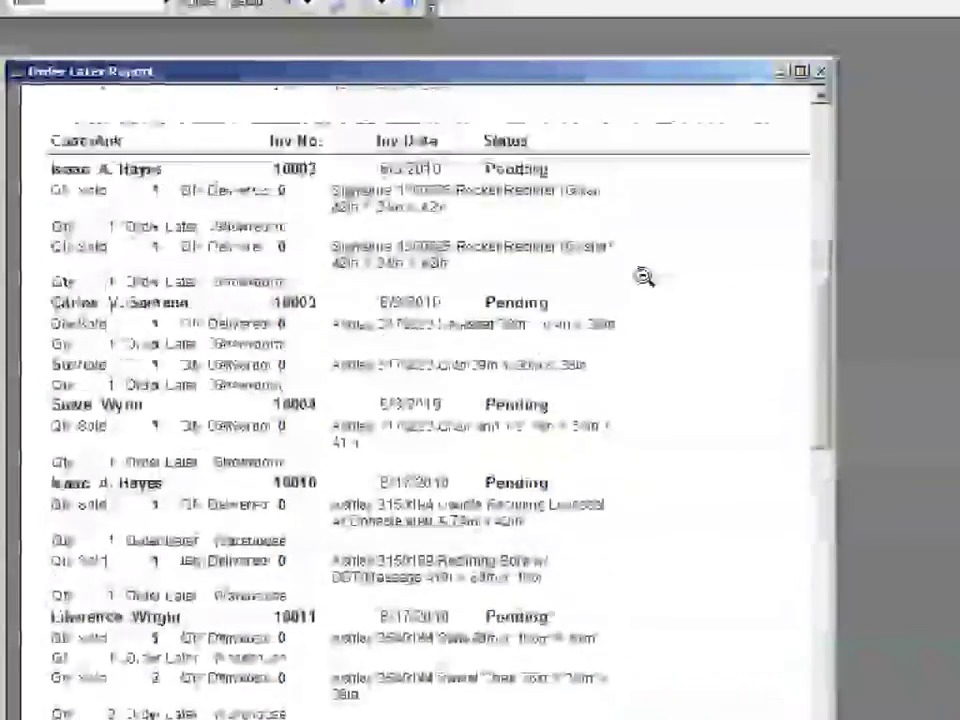
scroll(643, 278, "up", 2)
left_click(821, 71)
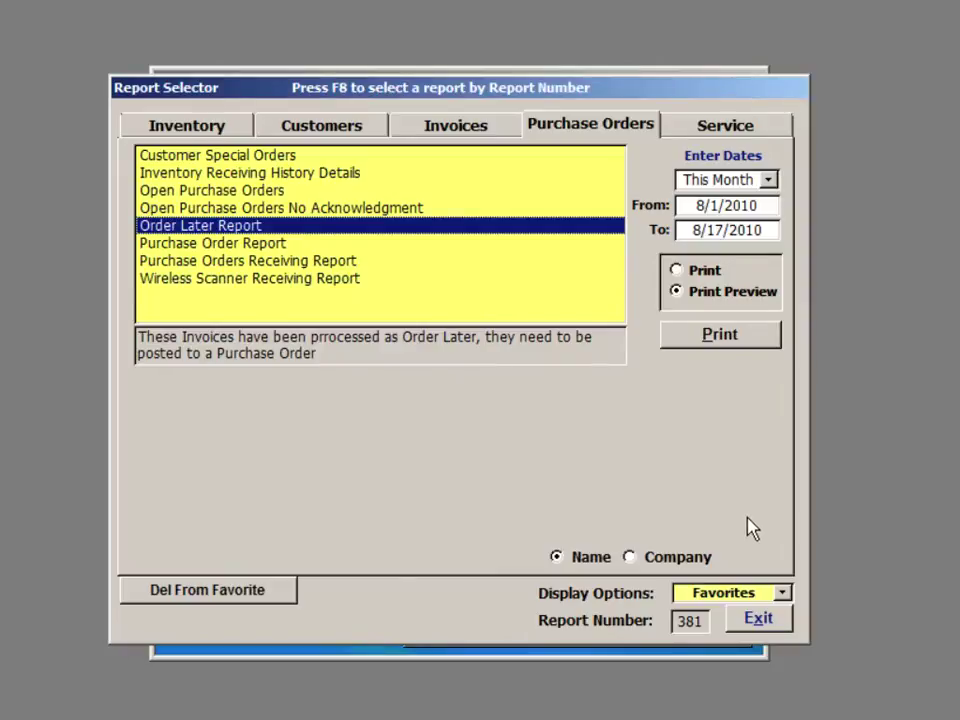
left_click(760, 620)
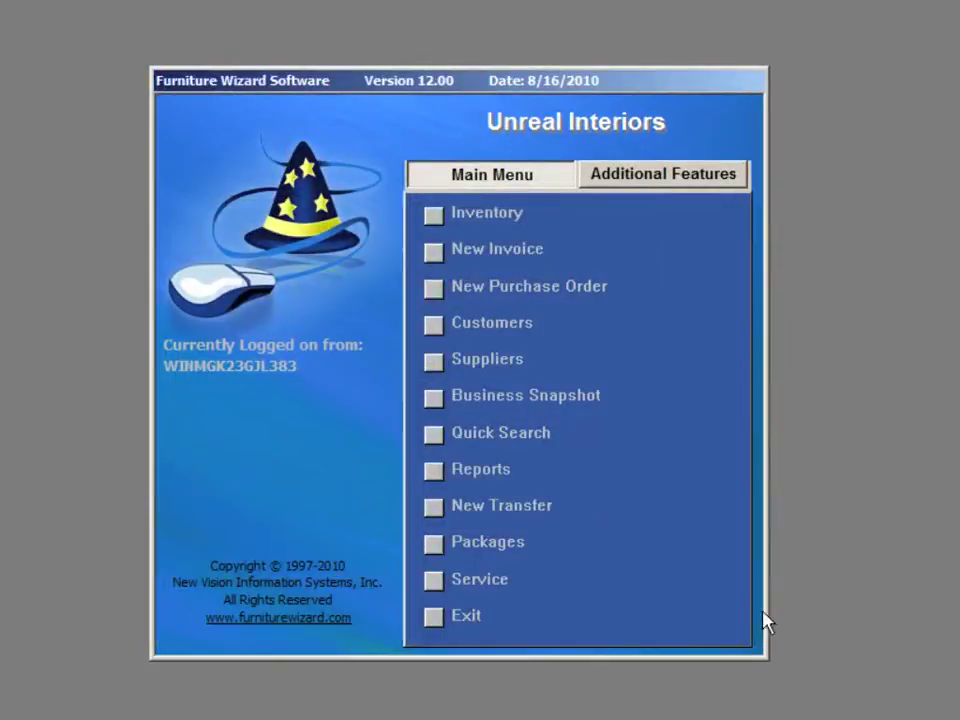
Create a new purchase order for supplier Ashley, and auto-fill it with the sold items waiting to be ordered.
left_click(490, 288)
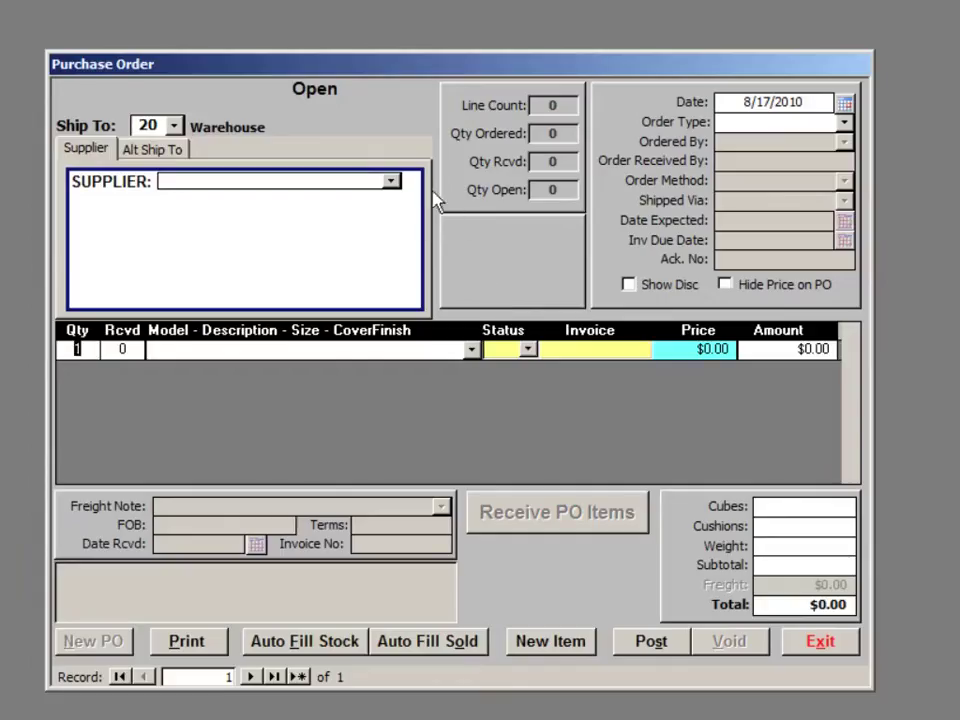
type("Ashley")
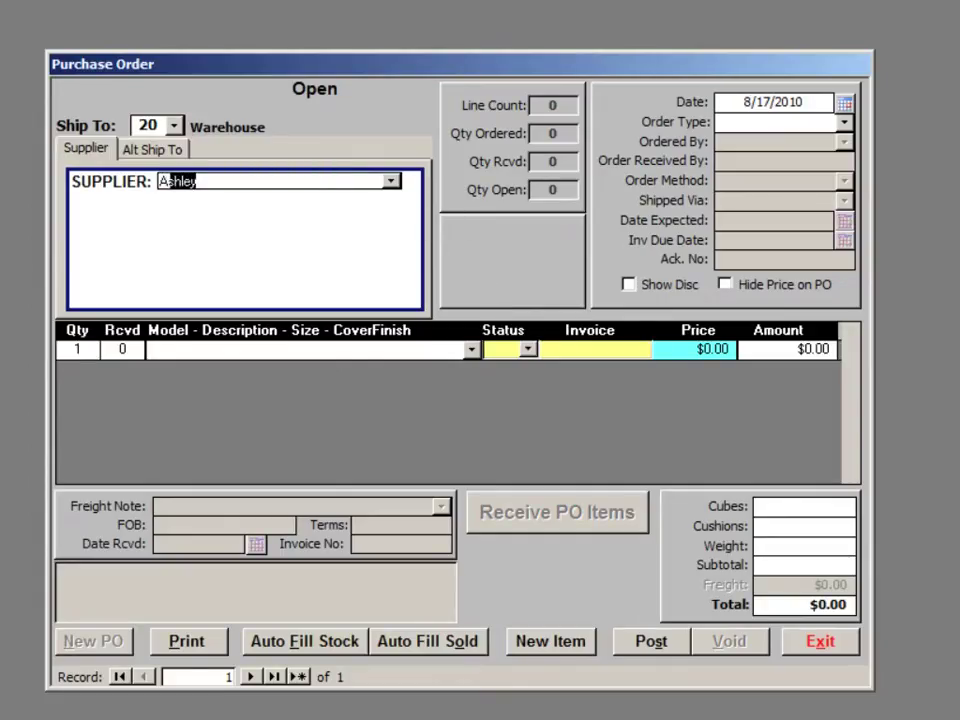
key("Tab")
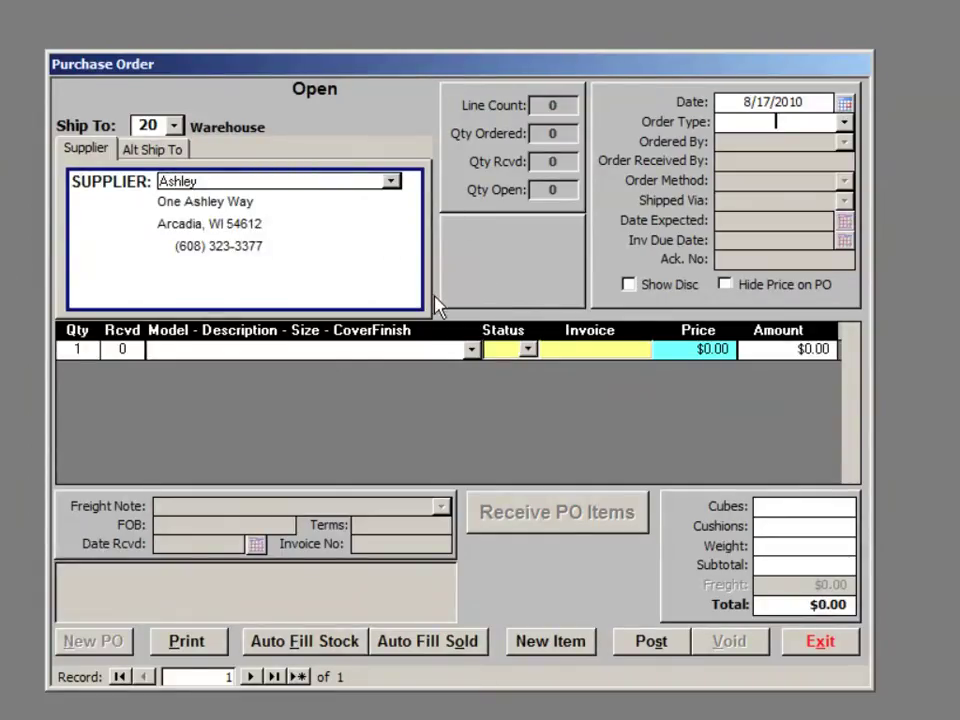
left_click(470, 643)
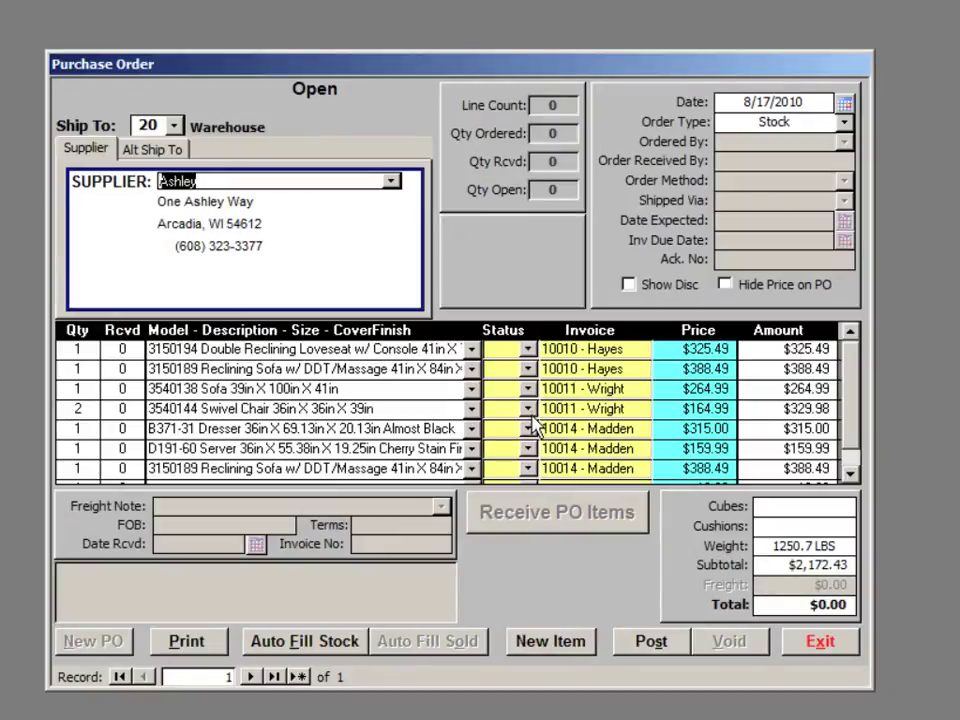
left_click(848, 476)
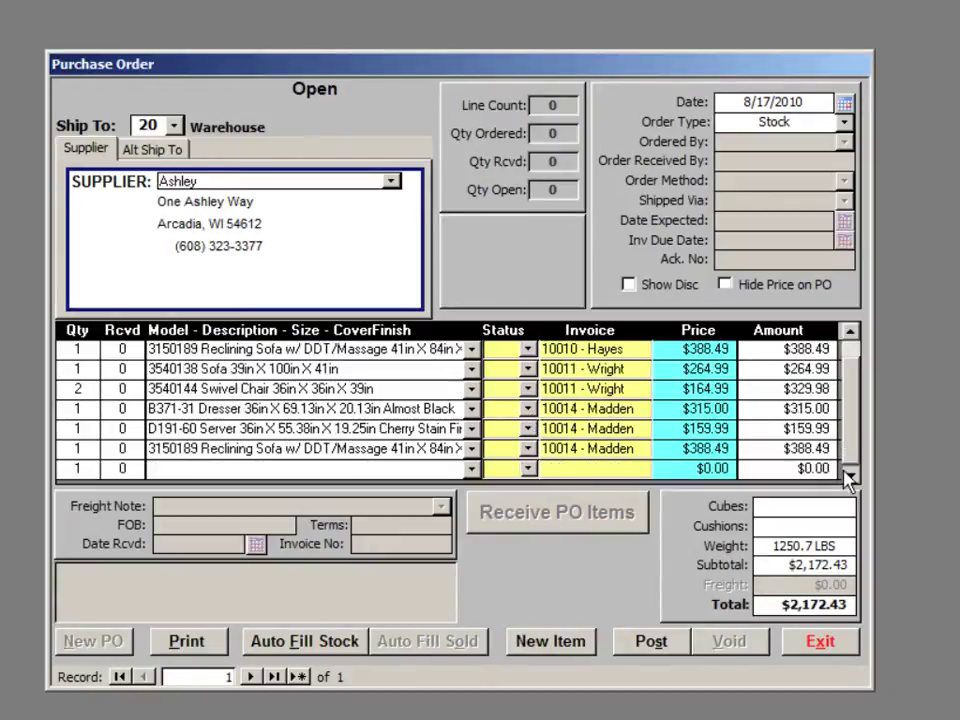
left_click(848, 474)
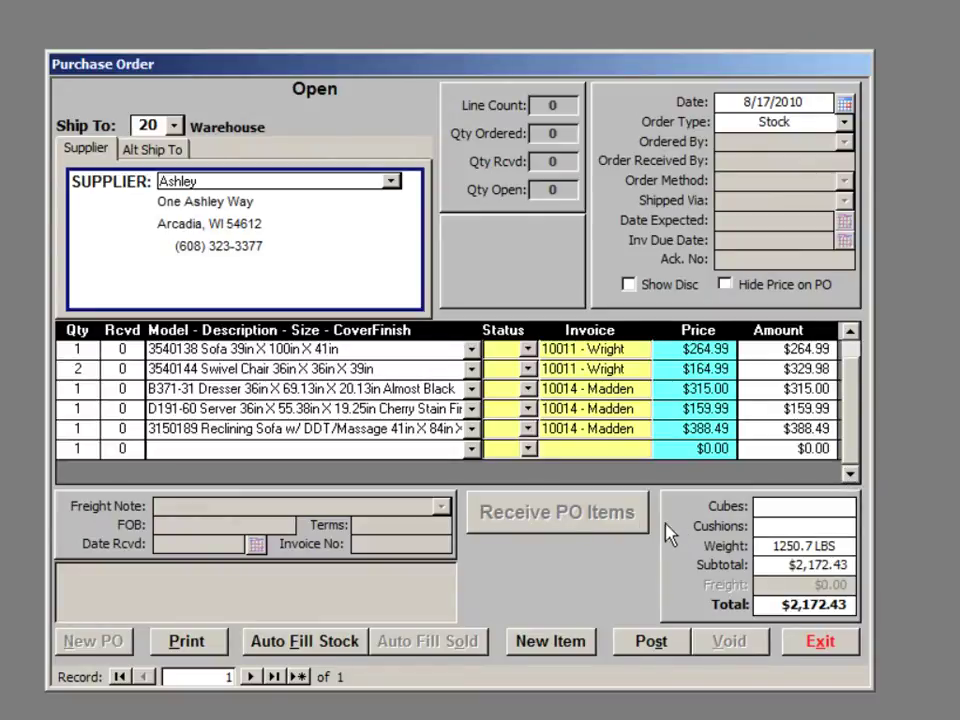
Auto-fill the purchase order with the stock items that need replenishing, and review the added lines.
left_click(316, 642)
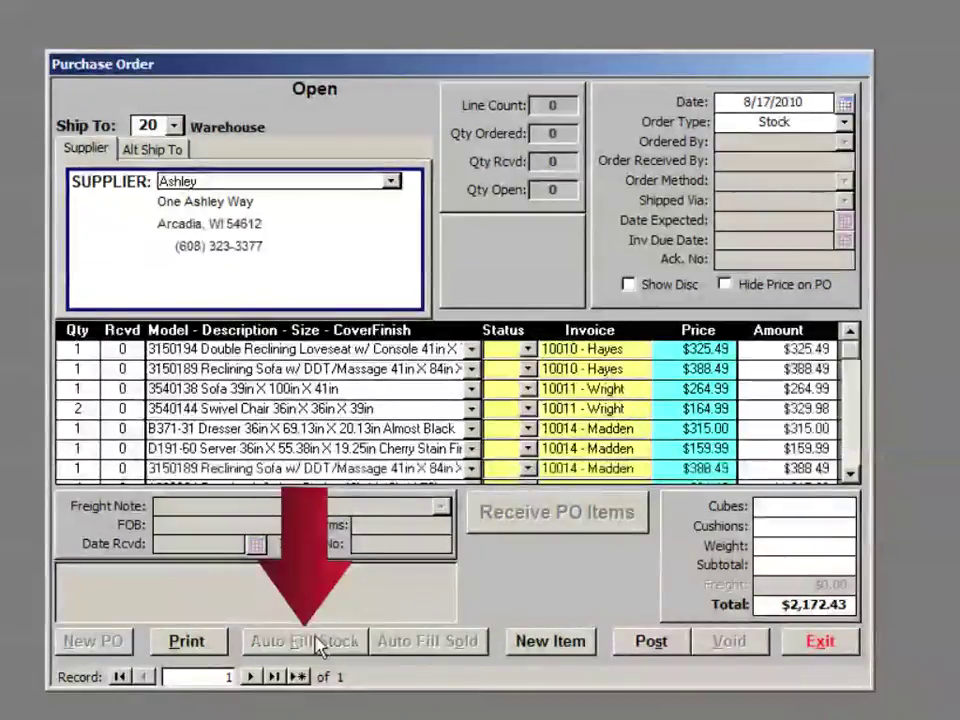
left_click(848, 475)
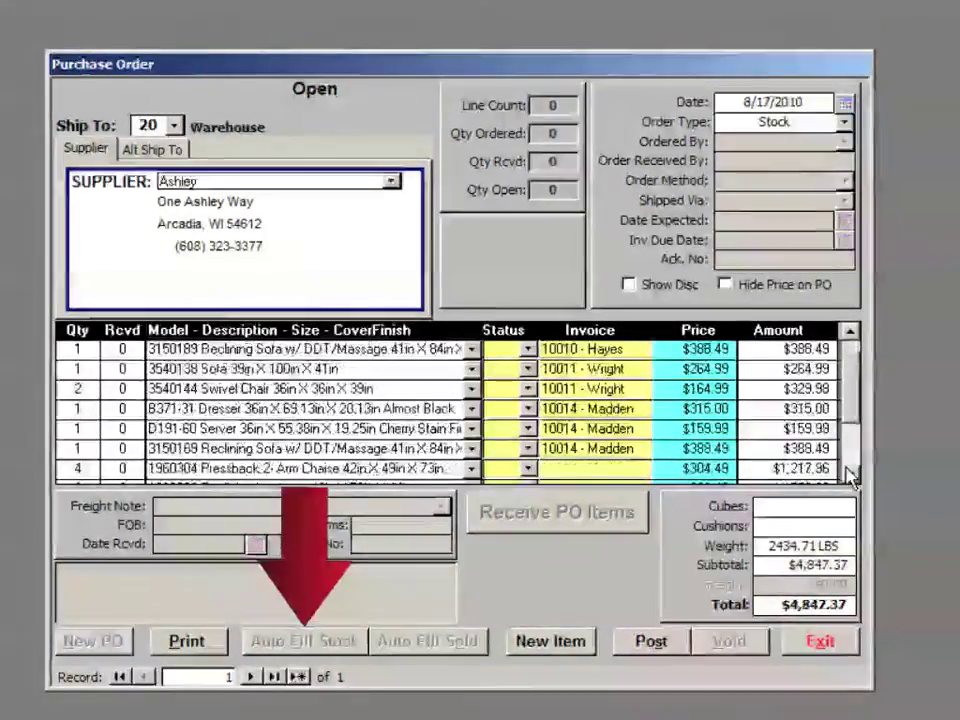
left_click(848, 475)
left_click(848, 475)
left_click(848, 475)
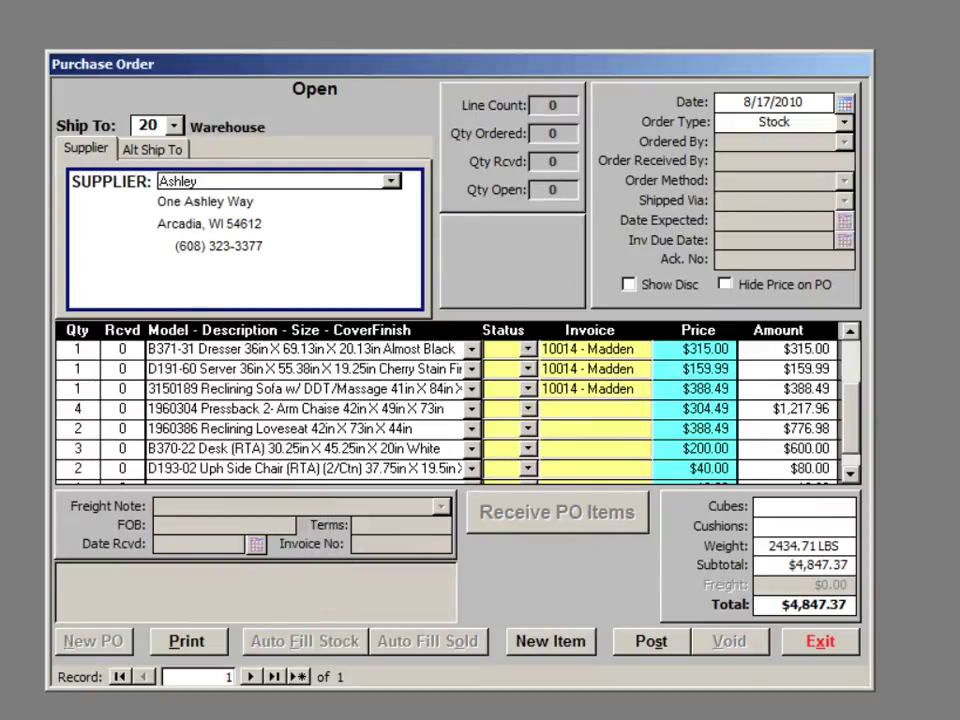
Check the stock levels of the 1960304 Pressback 2-Arm Chaise, and post the purchase order under the suggested number.
double_click(82, 408)
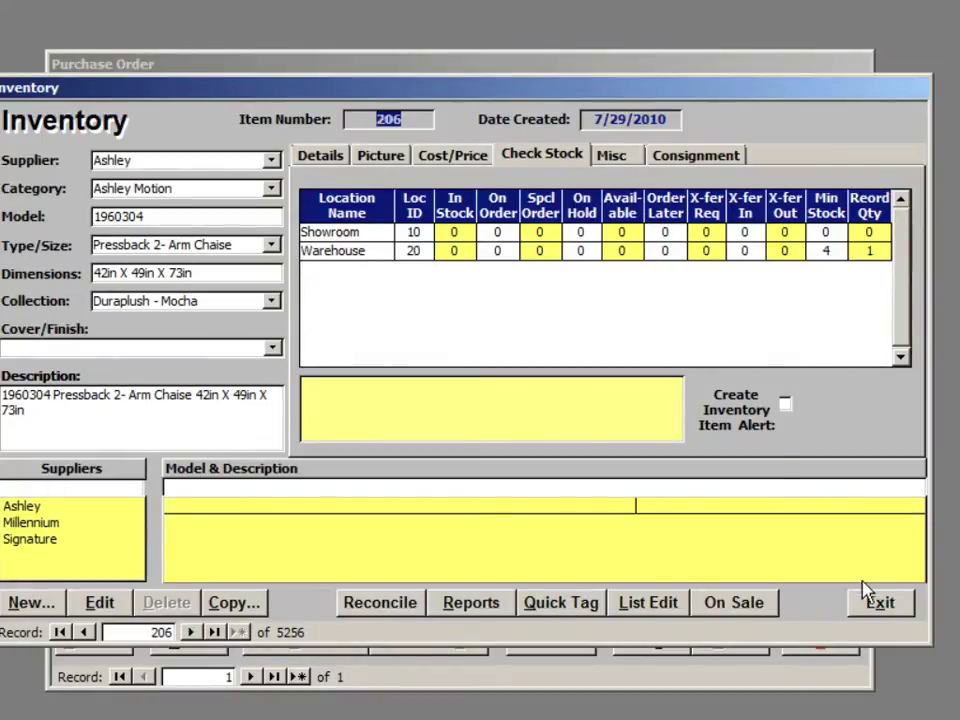
left_click(878, 604)
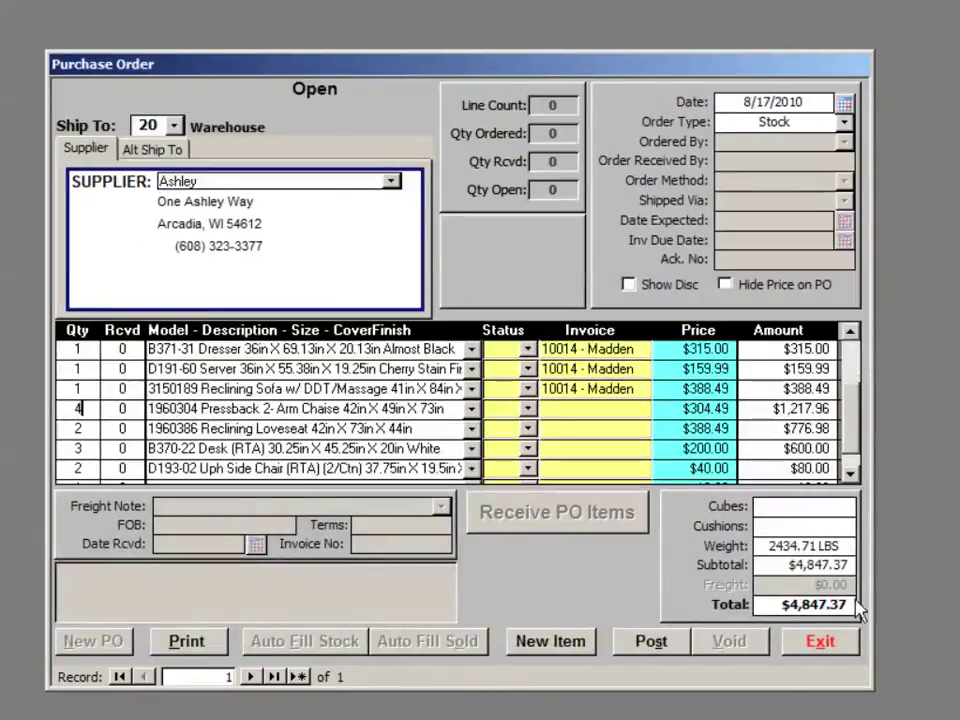
left_click(651, 645)
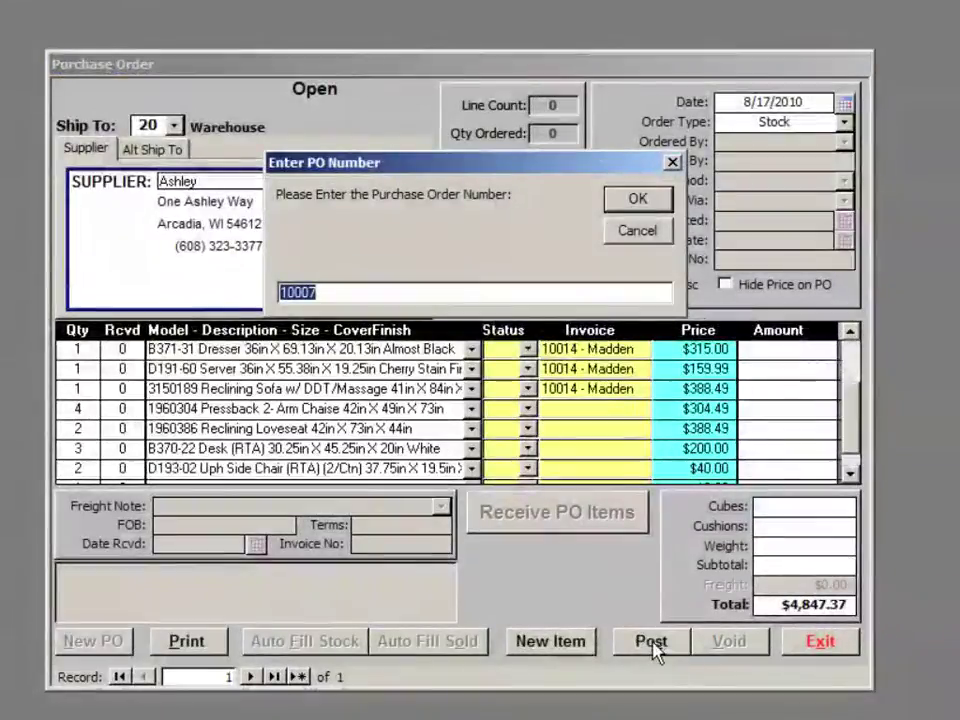
left_click(632, 210)
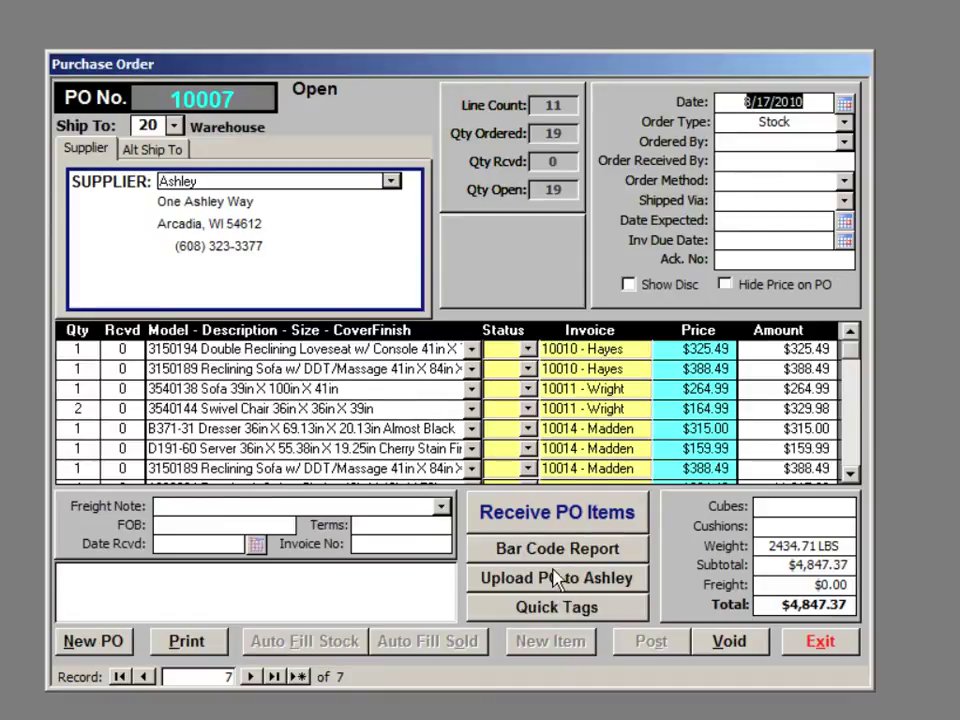
Preview the printed purchase order, review its stock lines, side marks and totals, and close the preview.
left_click(189, 637)
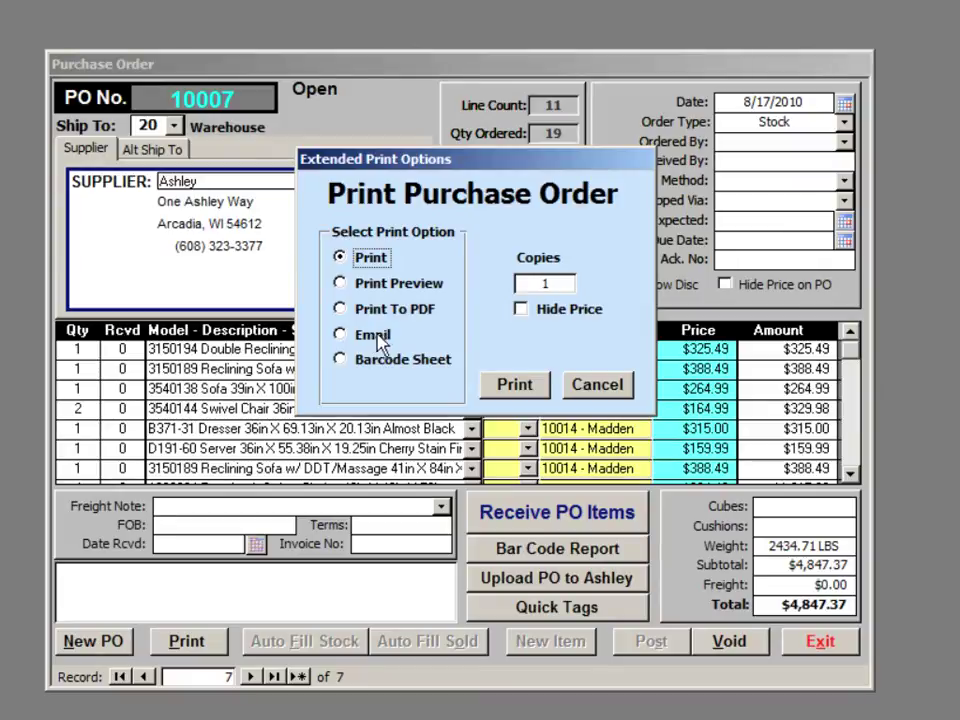
left_click(338, 284)
left_click(512, 385)
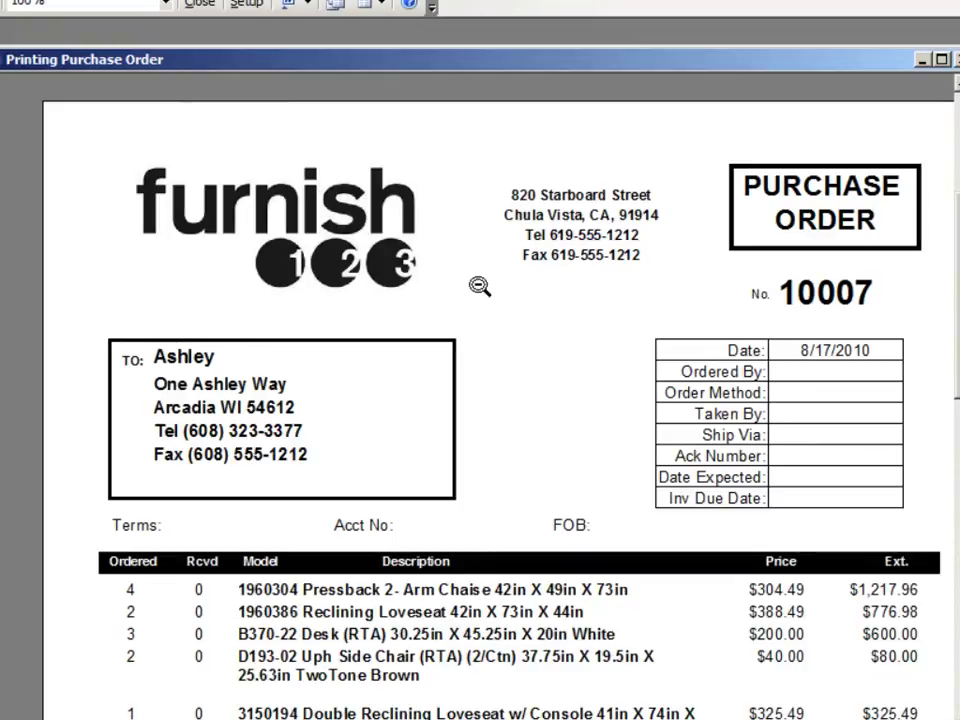
scroll(480, 287, "down", 6)
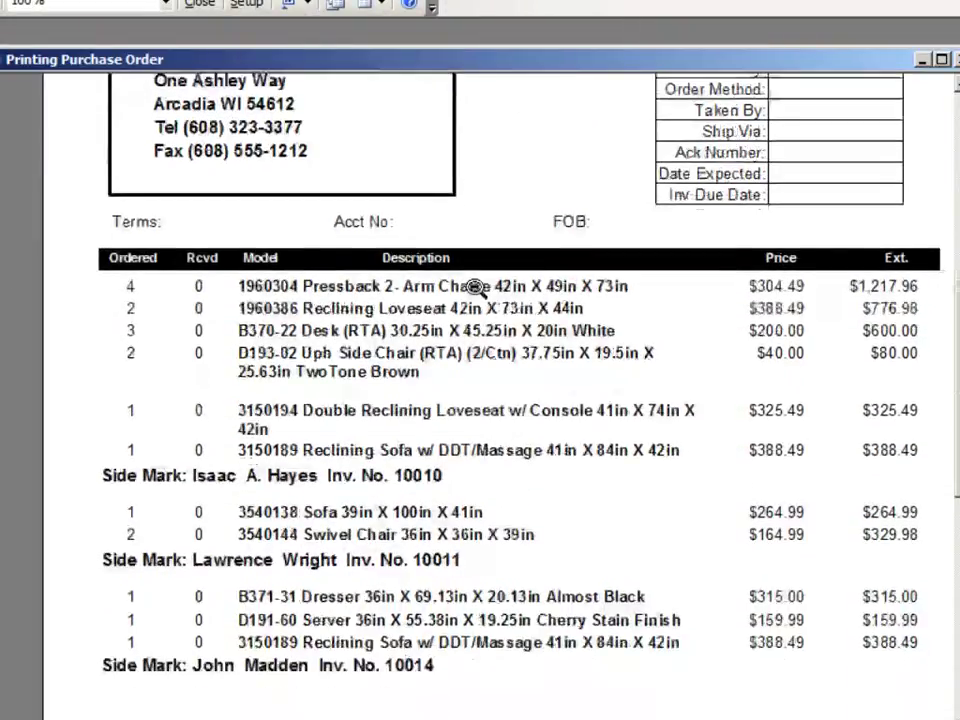
scroll(480, 287, "down", 1)
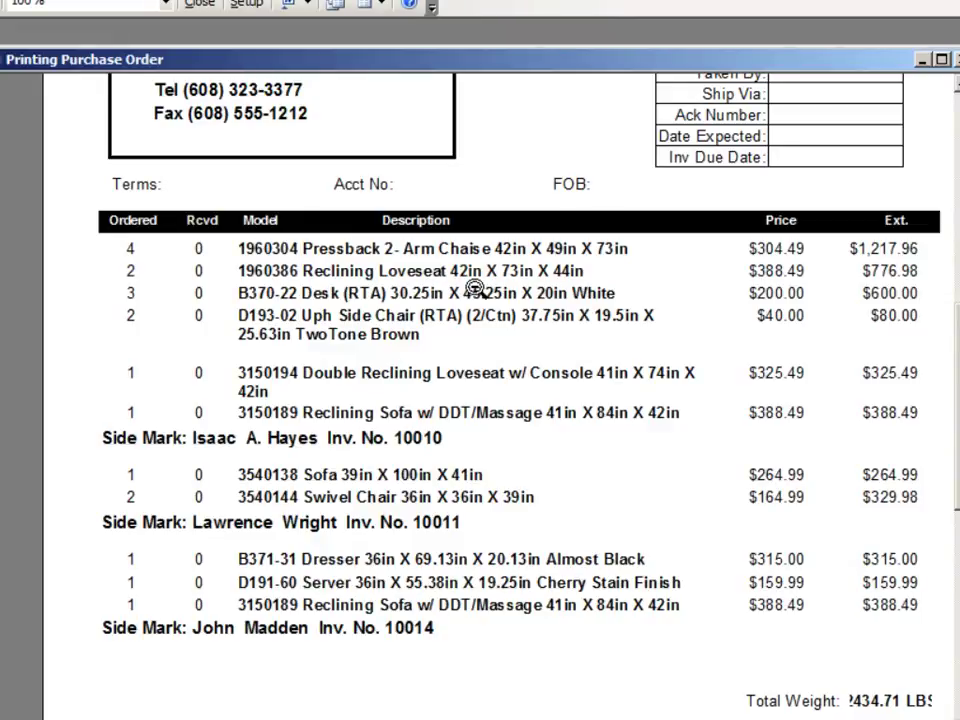
scroll(475, 287, "down", 5)
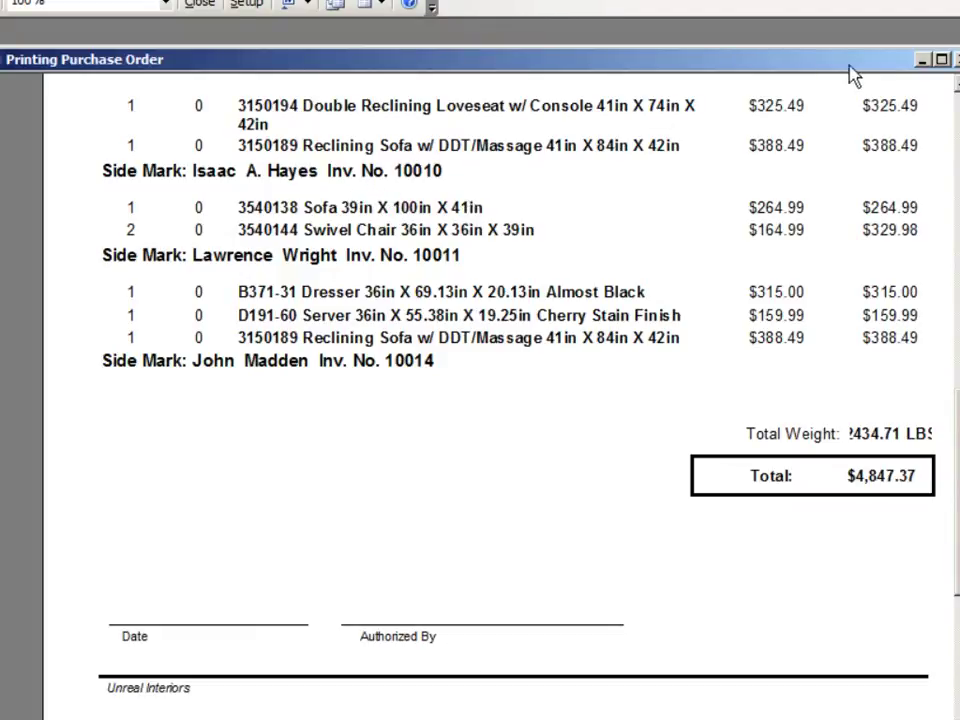
left_click(955, 59)
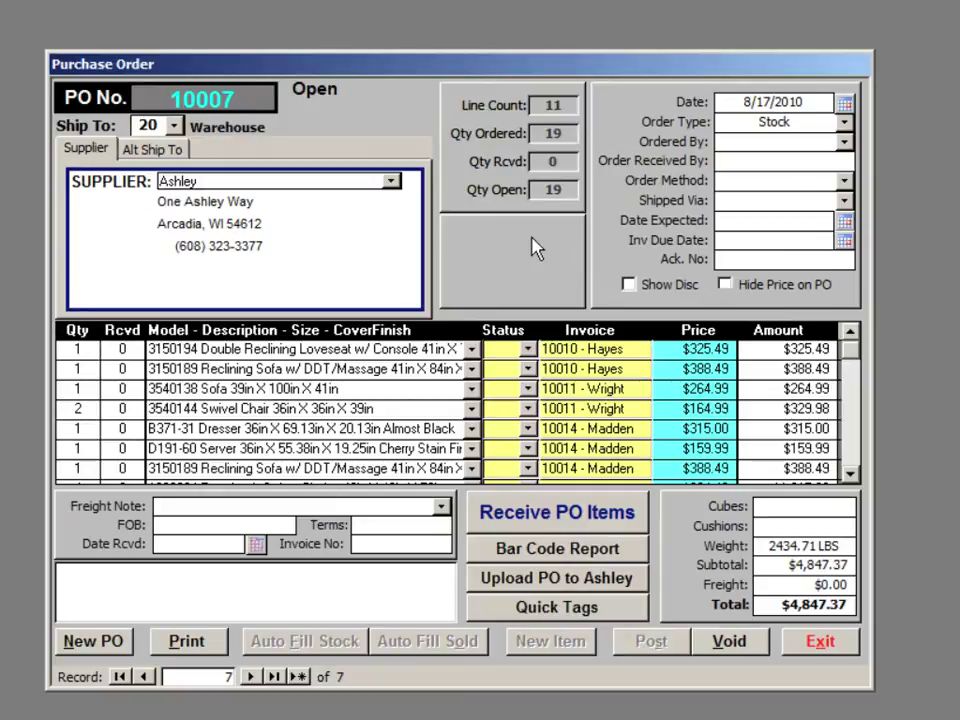
View the Ashley PO transmission form without sending, and set the status of all items on the purchase order to Ack.
left_click(597, 589)
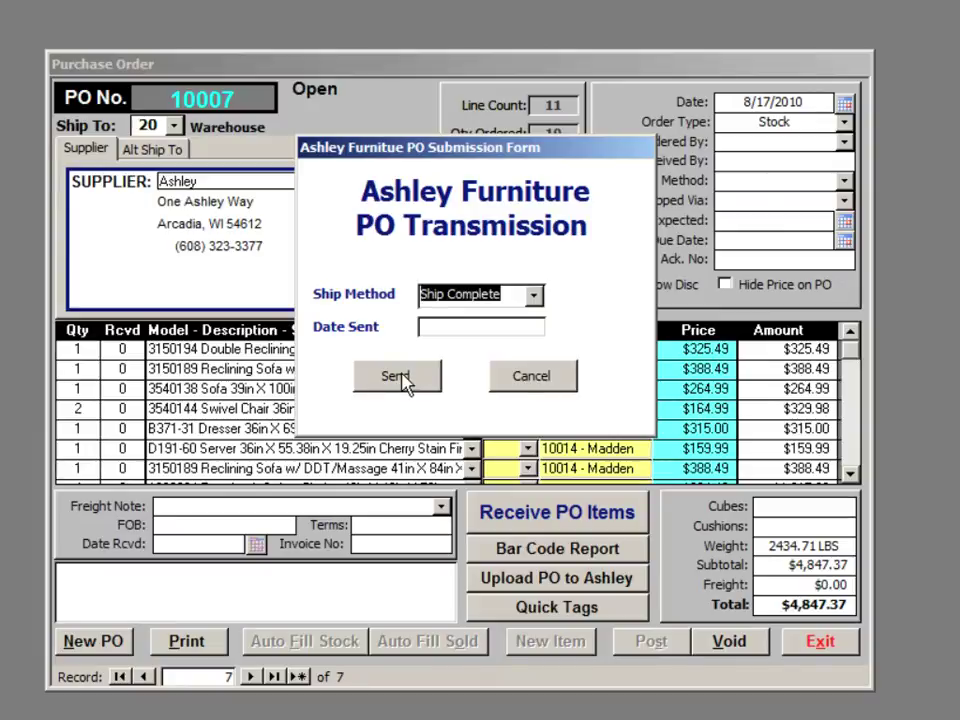
left_click(531, 377)
right_click(513, 350)
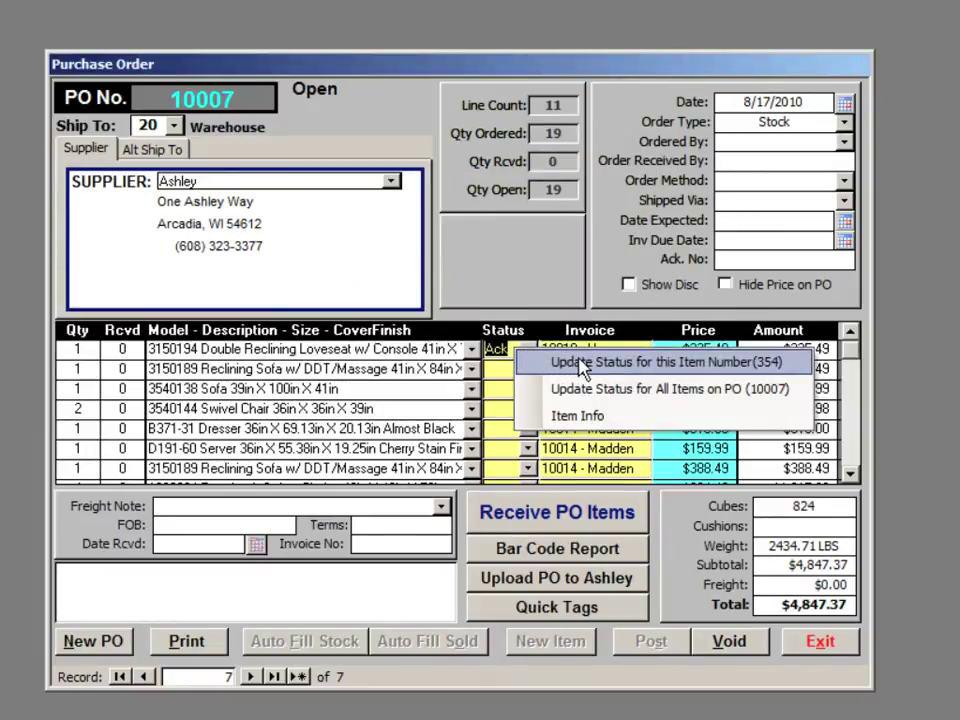
left_click(637, 397)
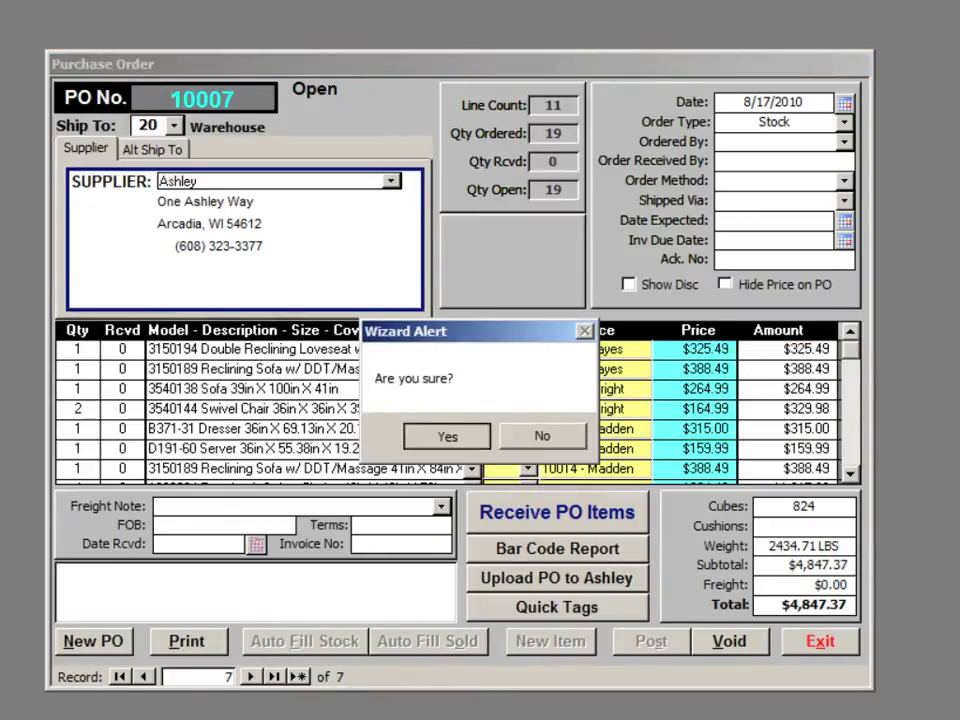
left_click(454, 434)
Enter acknowledgment number 12358 on the purchase order and set the expected date to 8/26/2010.
left_click(758, 258)
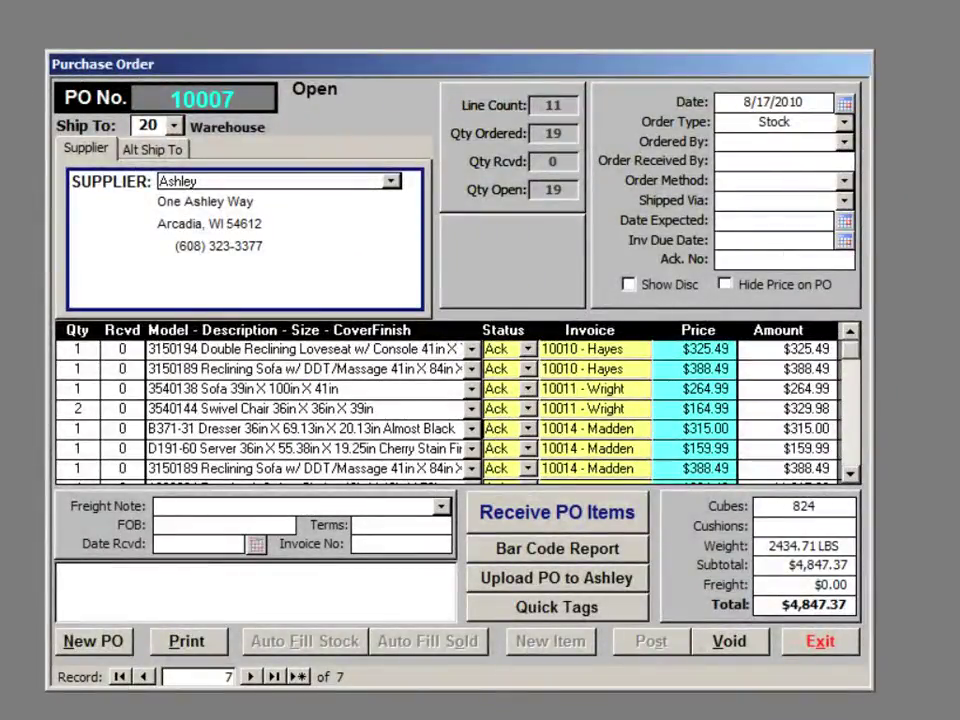
type("12358")
left_click(845, 220)
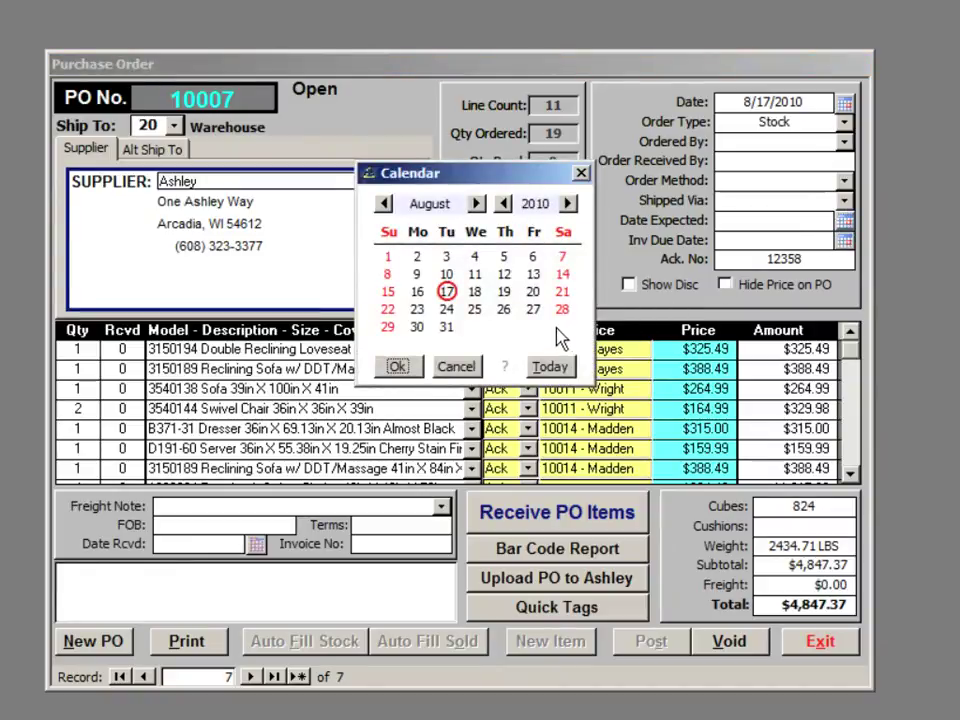
double_click(504, 310)
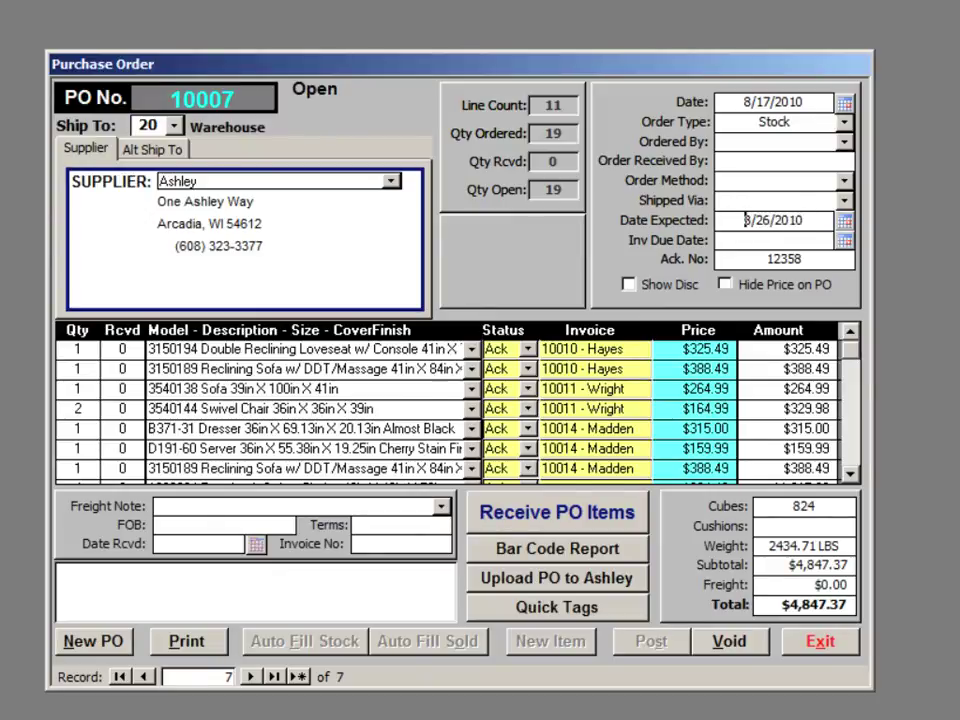
Open the invoice linked to the first 3150189 Reclining Sofa line, check the loveseat's special-order quantity, and close the invoice and purchase order.
double_click(615, 372)
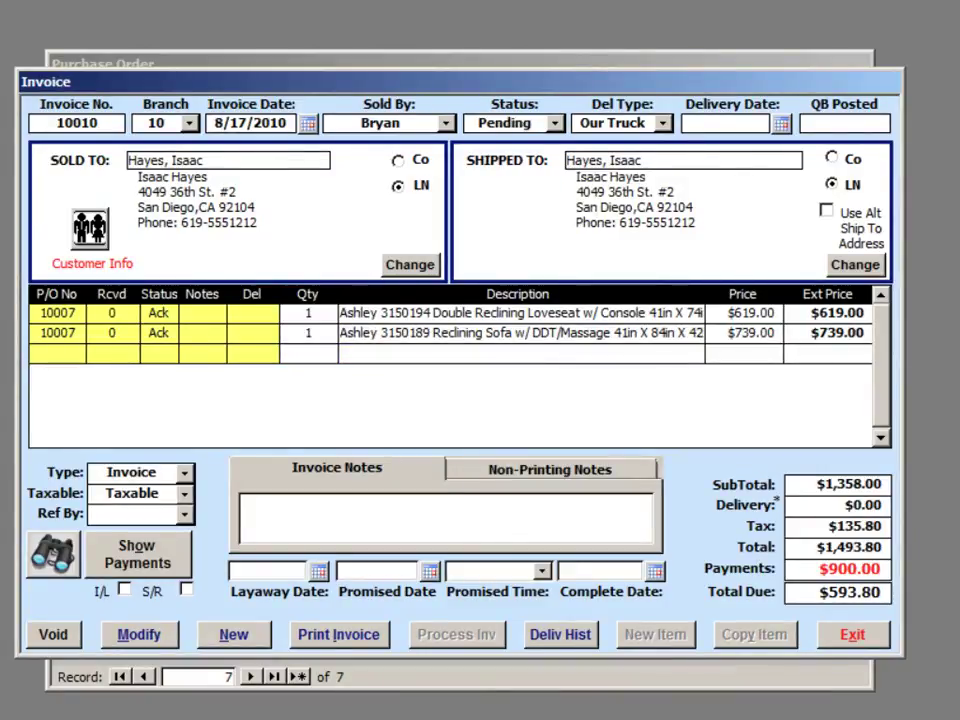
right_click(526, 328)
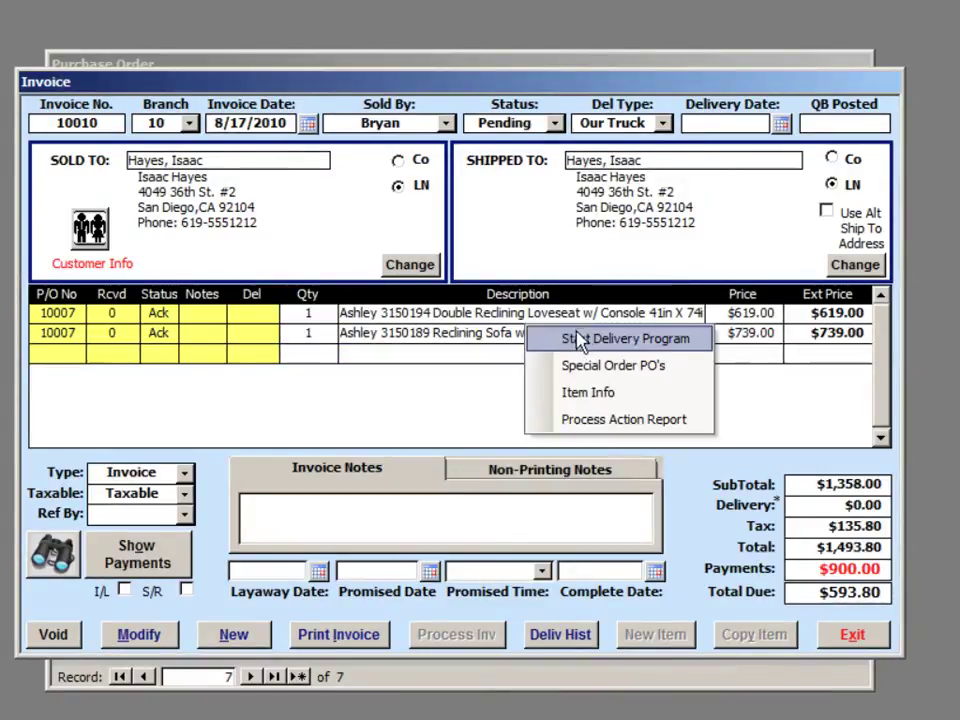
left_click(600, 393)
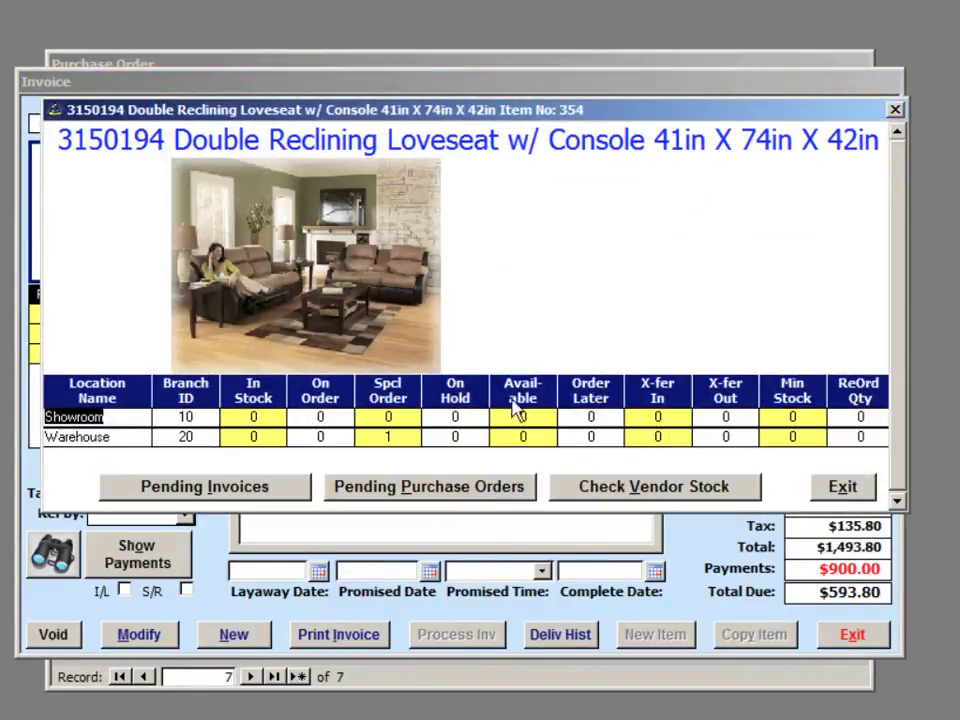
left_click(394, 437)
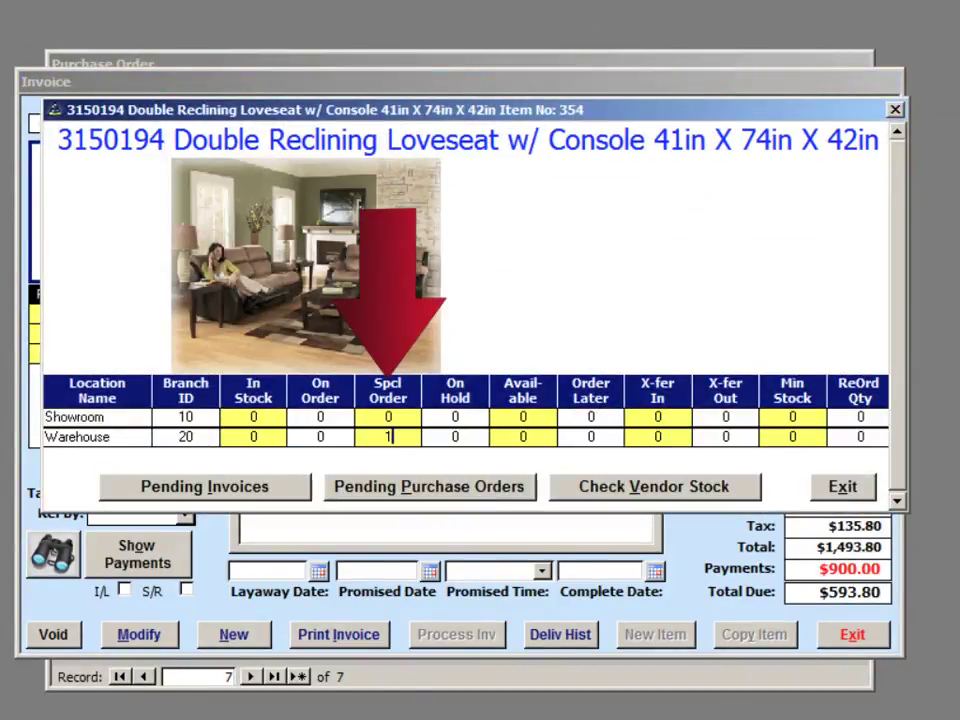
left_click(816, 485)
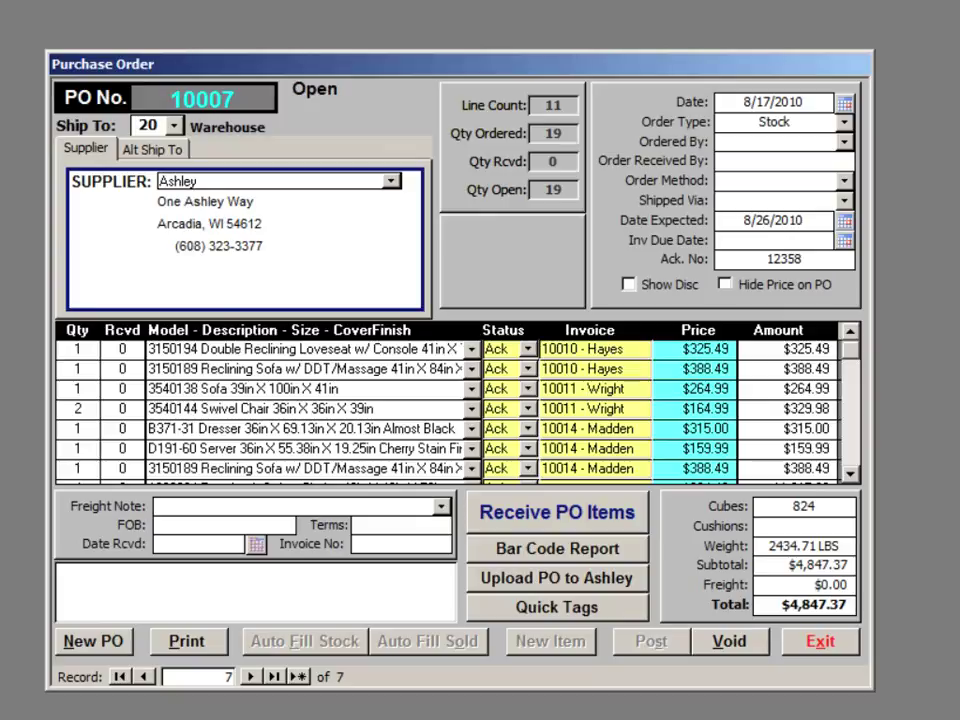
left_click(830, 645)
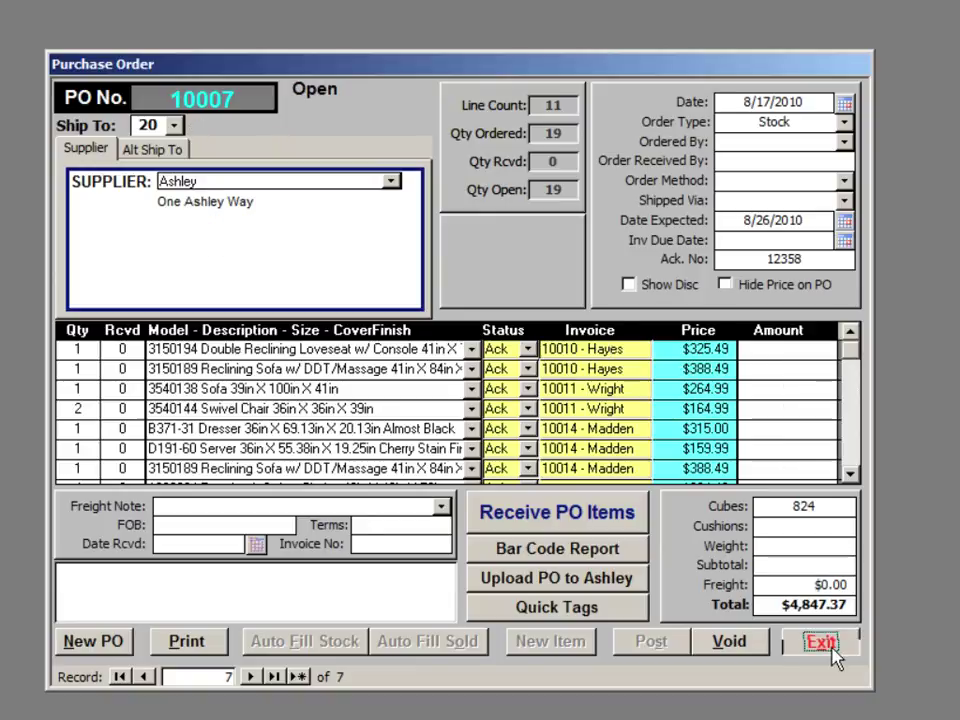